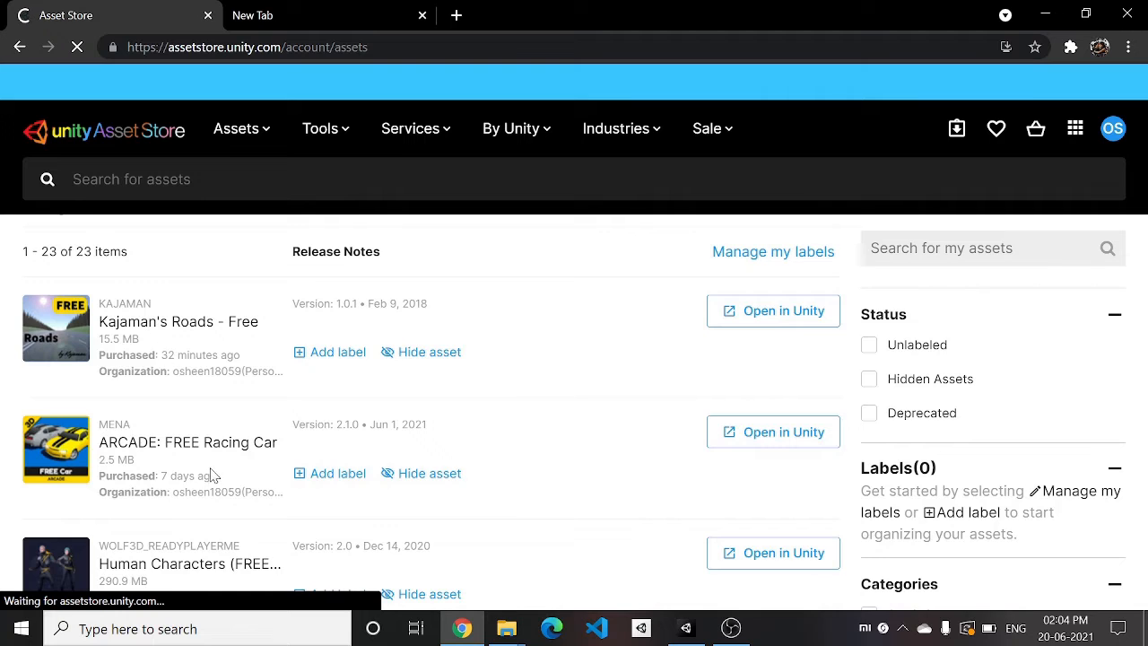
- Open the purchased Kajaman's Roads - Free asset in the Unity Editor and import its complete package into the project
scroll(212, 421, "up", 2)
scroll(226, 505, "down", 2)
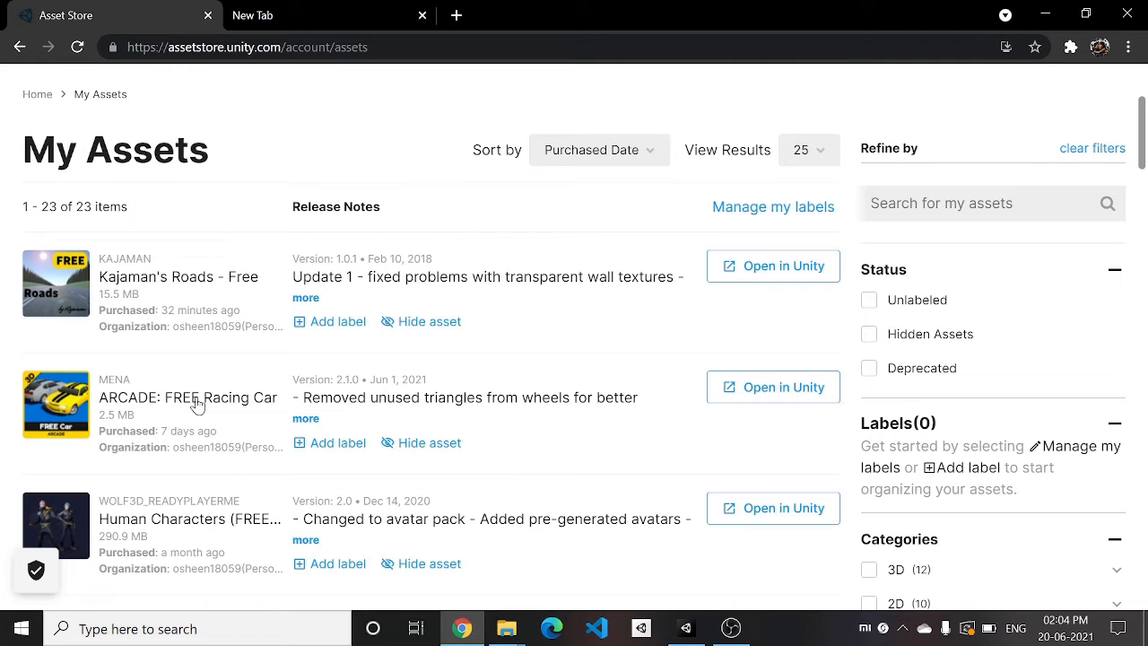
scroll(255, 403, "up", 3)
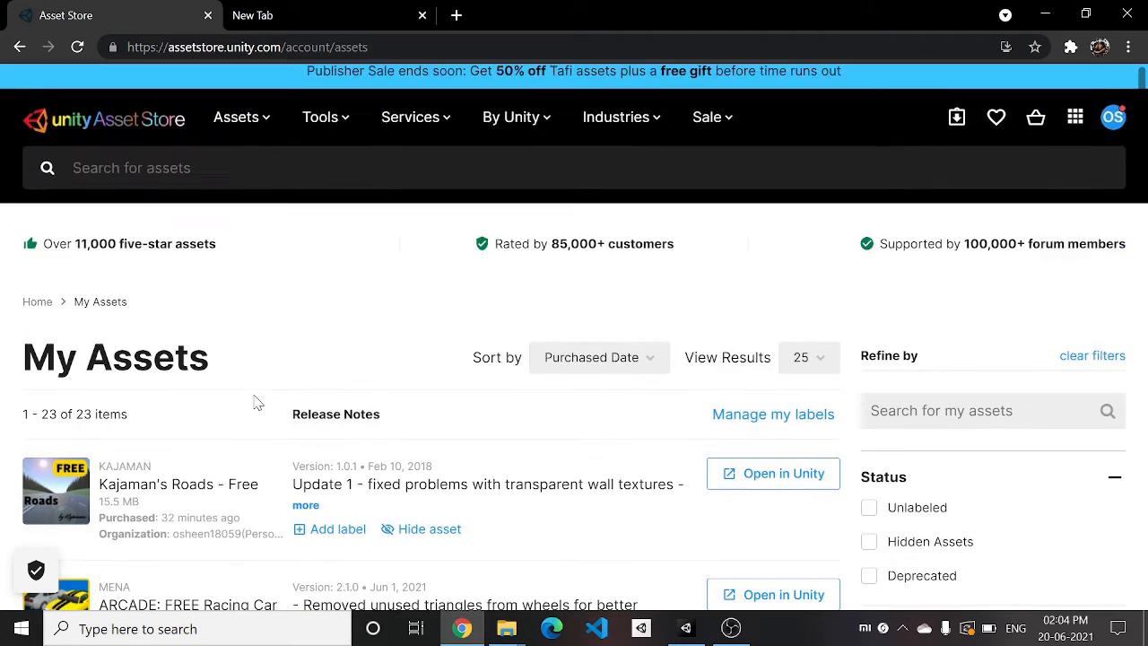
scroll(262, 423, "down", 2)
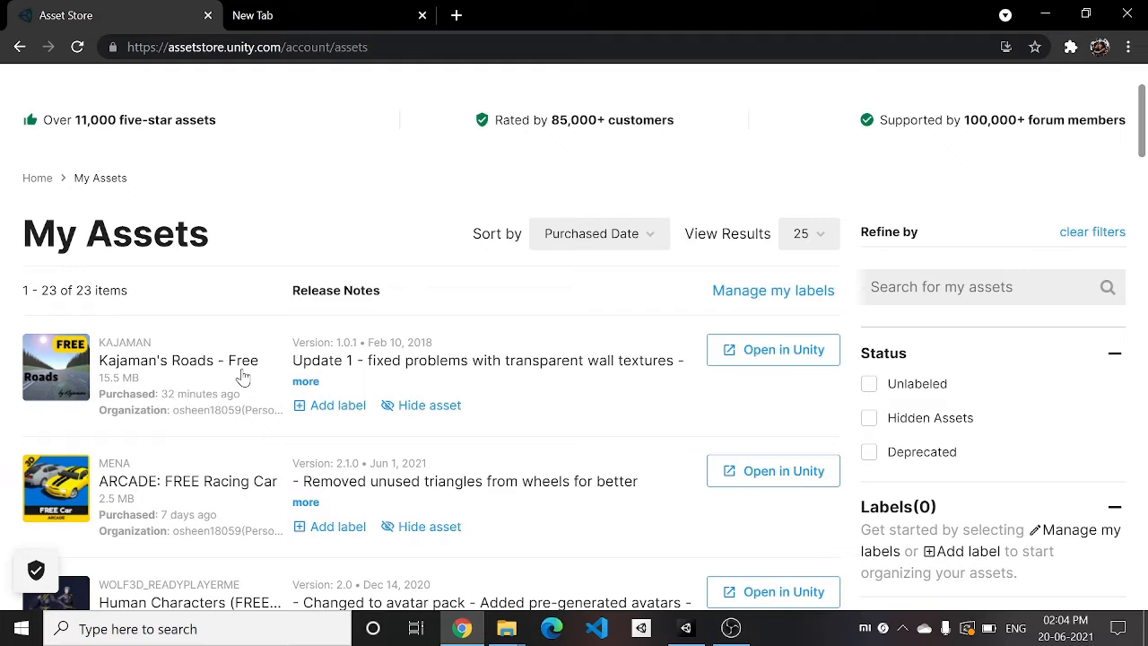
left_click(782, 352)
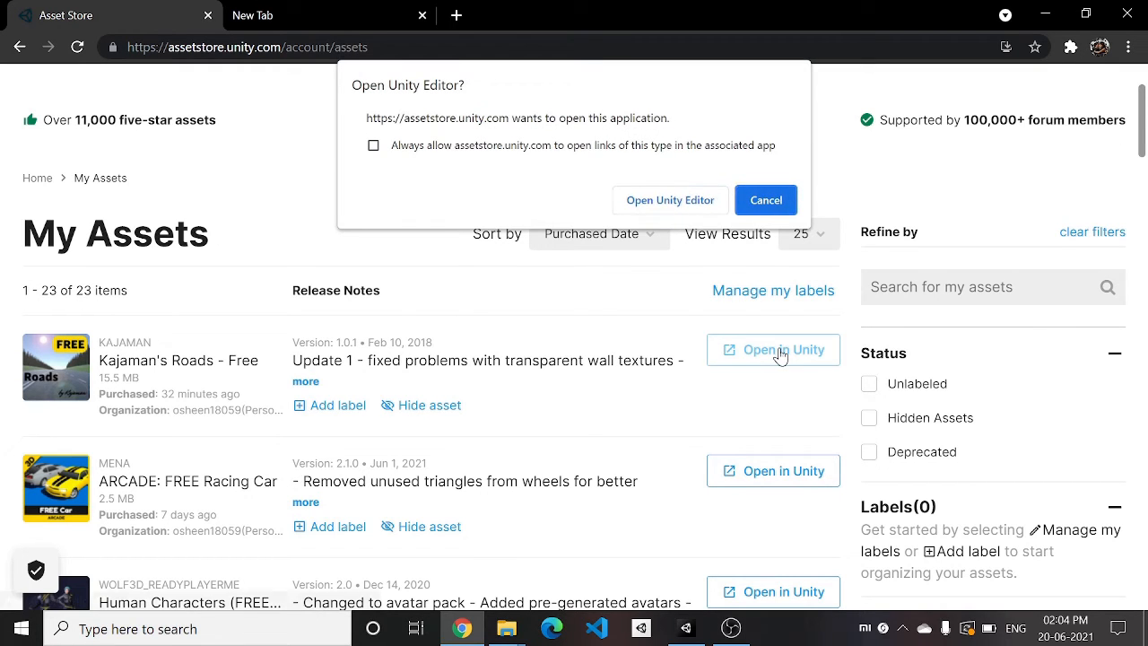
left_click(670, 199)
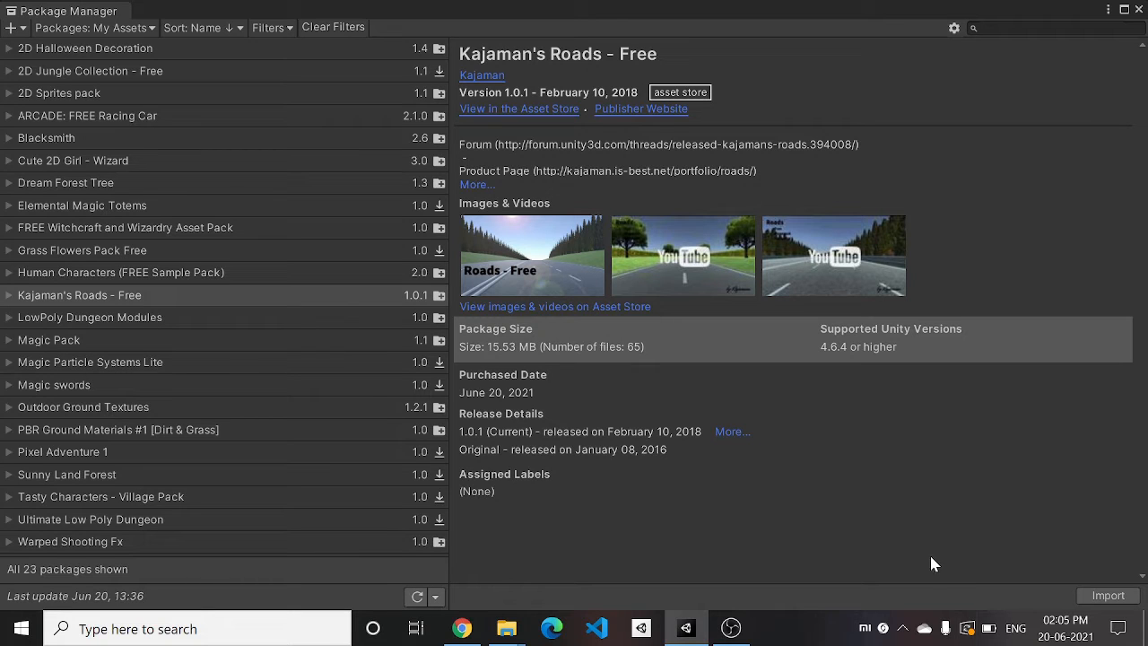
left_click(1109, 596)
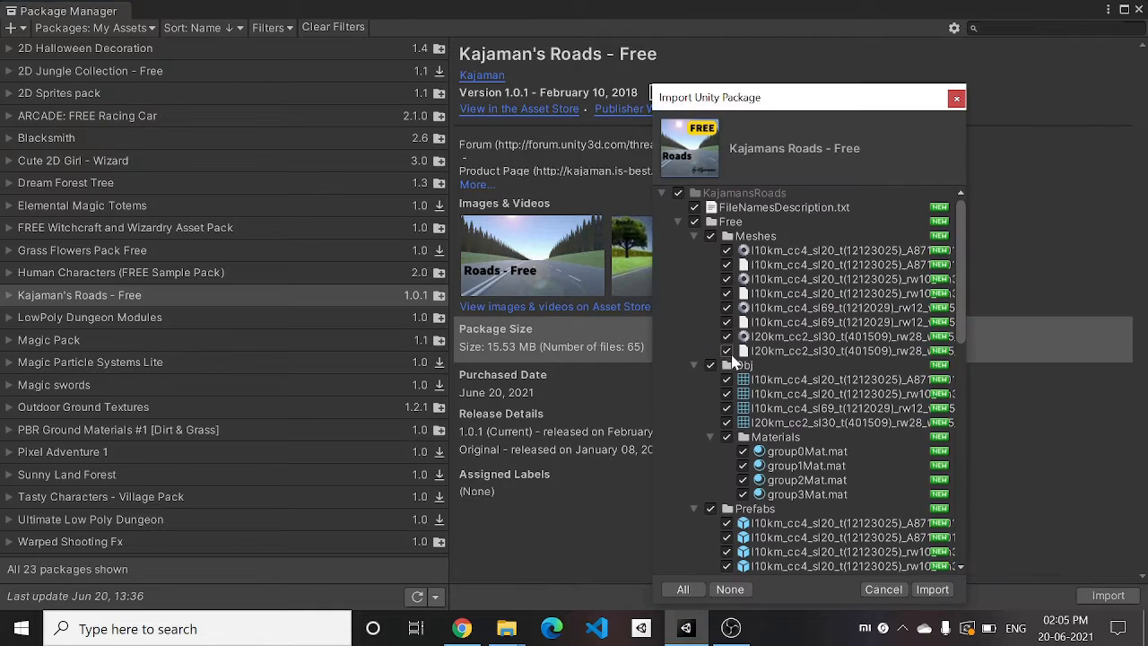
left_click(931, 591)
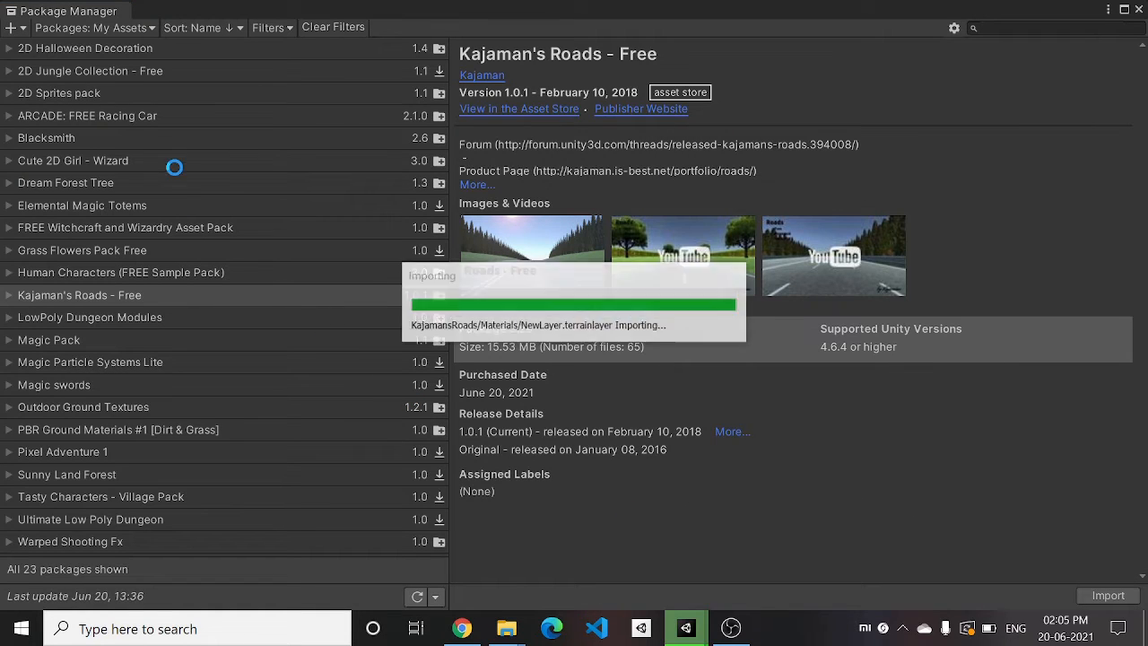
- Import the complete ARCADE: FREE Racing Car package into the project and close the Package Manager
left_click(157, 118)
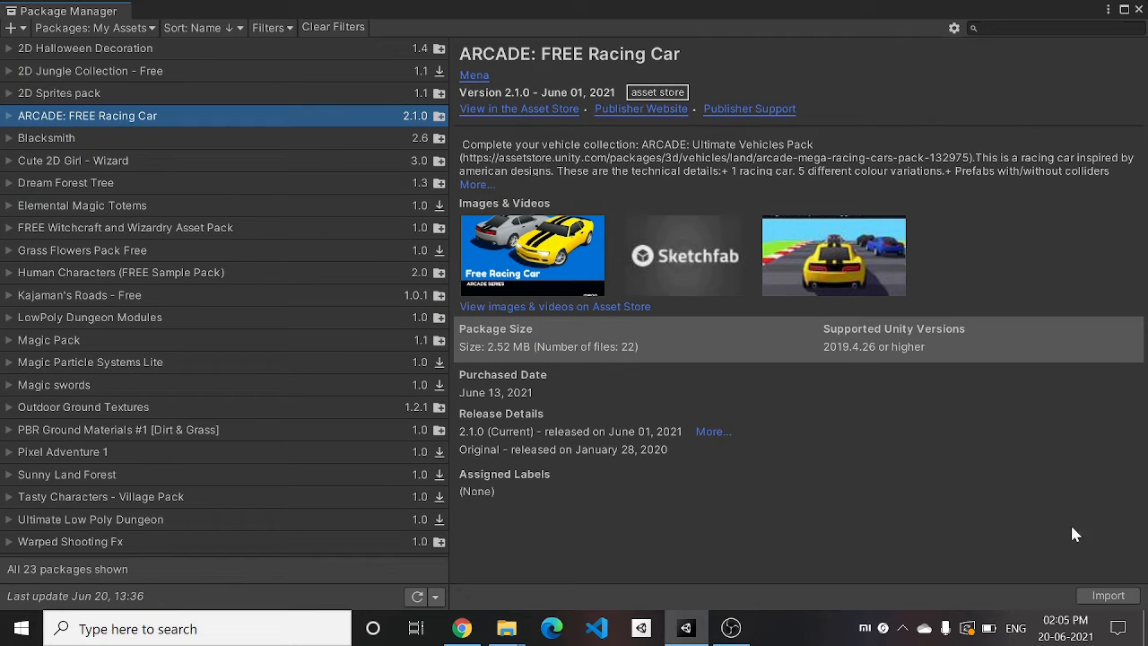
left_click(1112, 596)
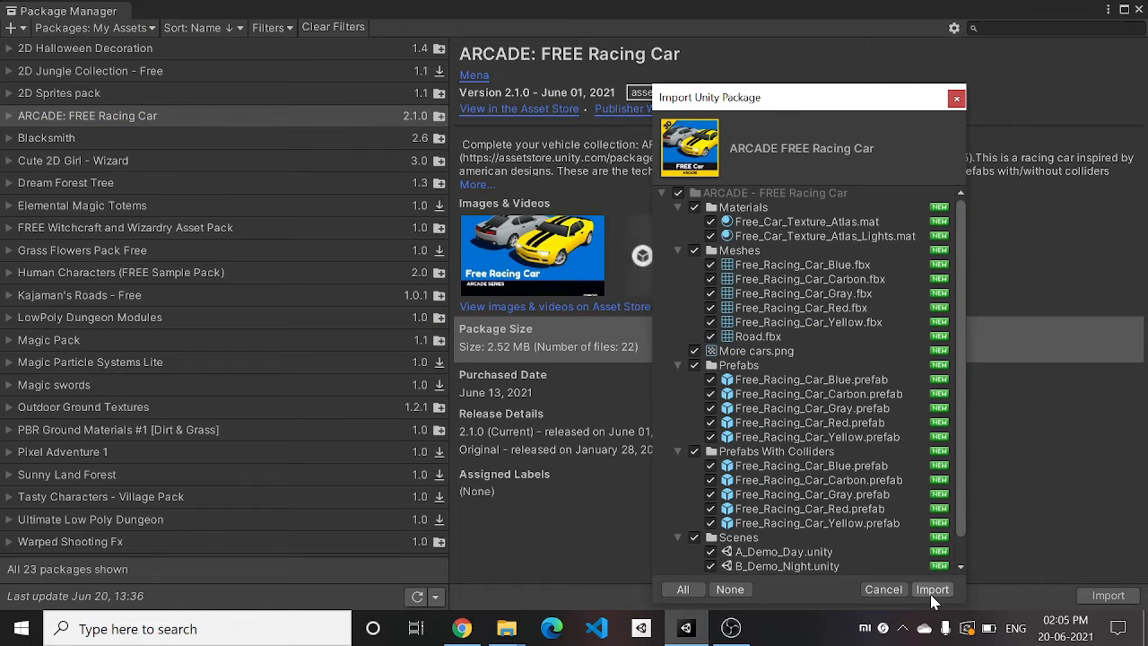
left_click(932, 591)
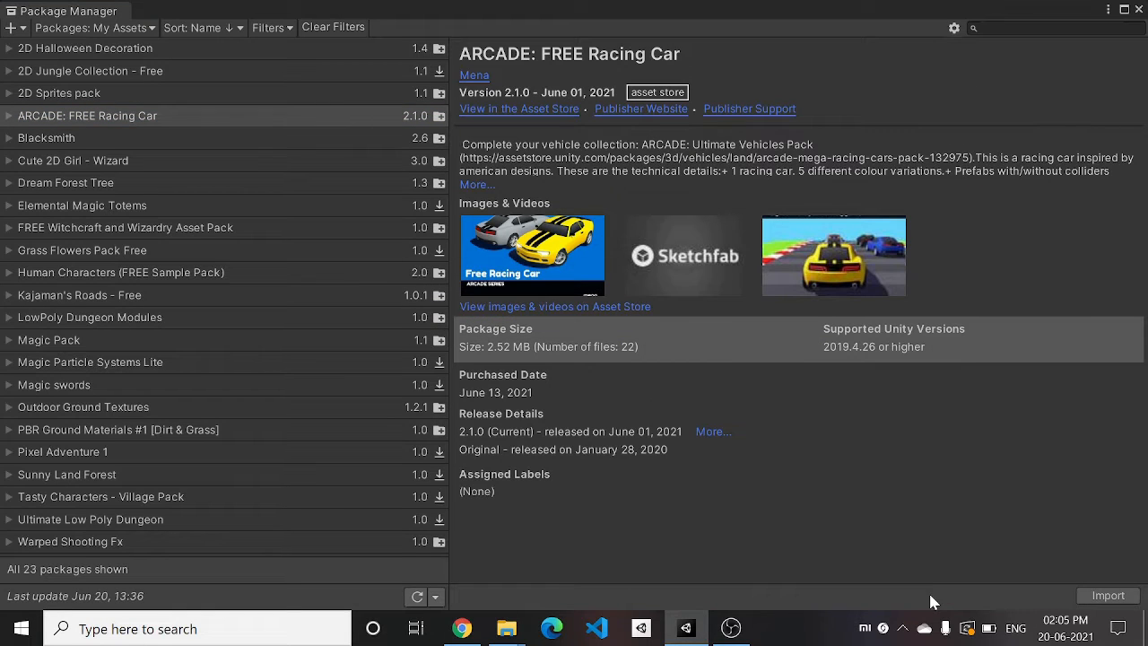
left_click(1138, 10)
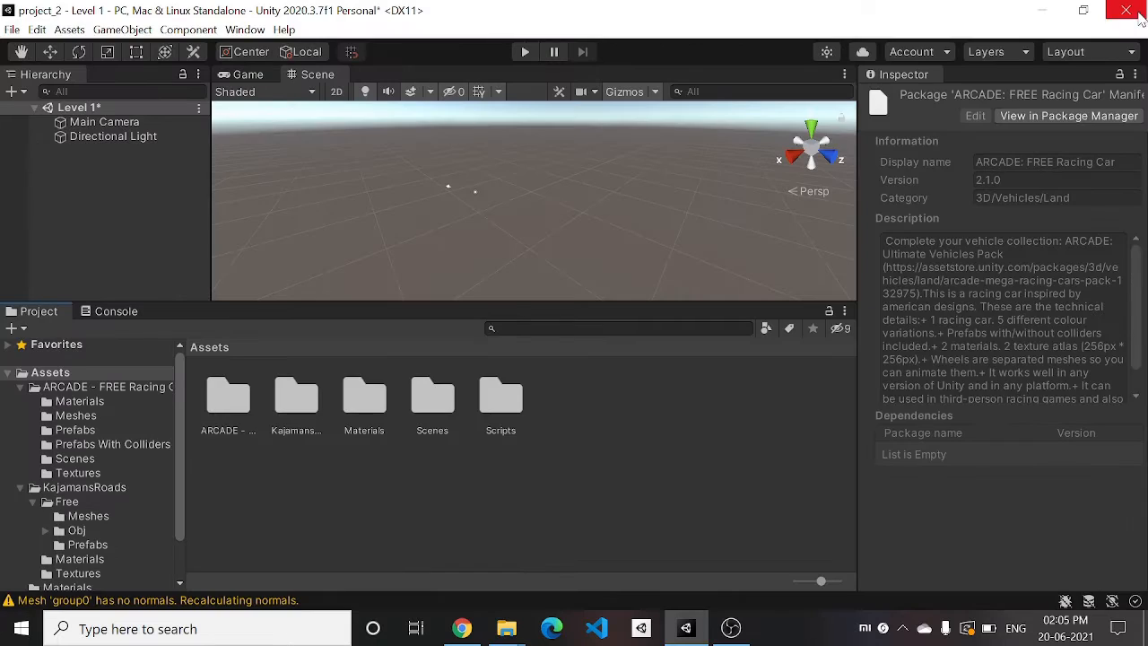
- Add the Free_Racing_Car_Carbon prefab from the racing car's Prefabs With Colliders folder to the Level 1 scene
left_click(479, 499)
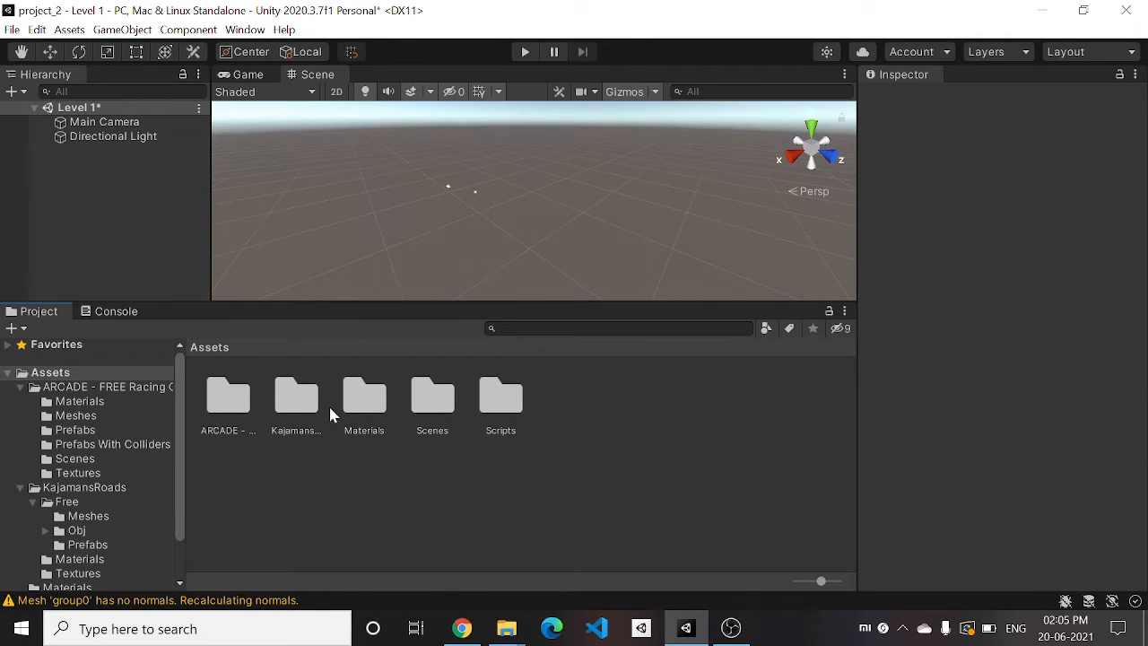
left_click(215, 387)
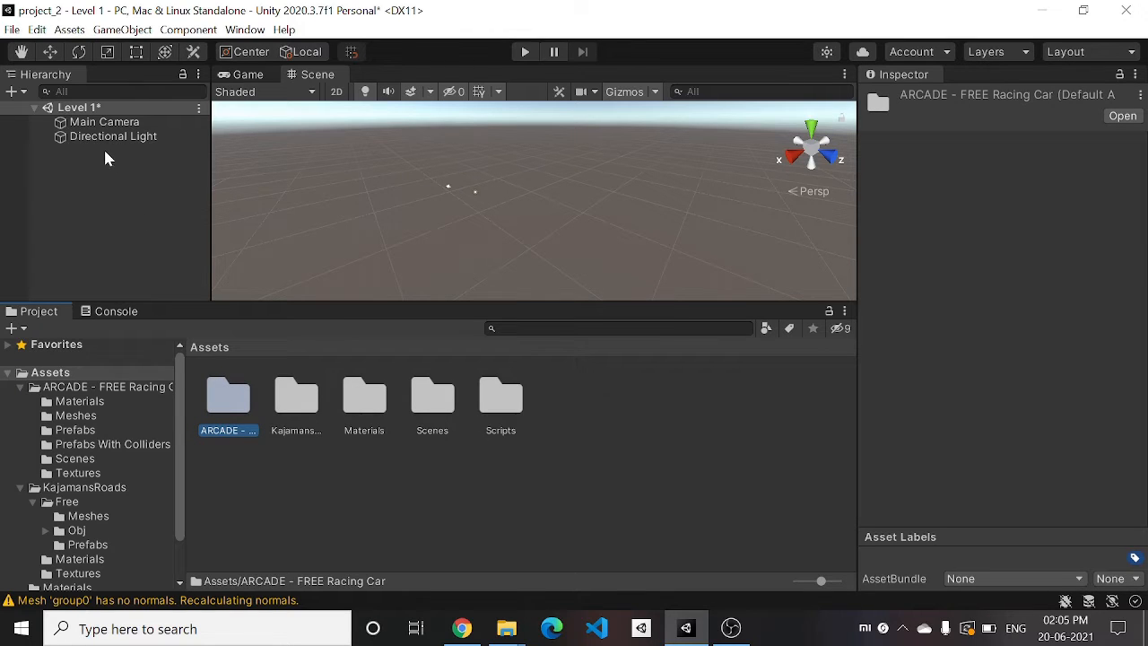
double_click(231, 400)
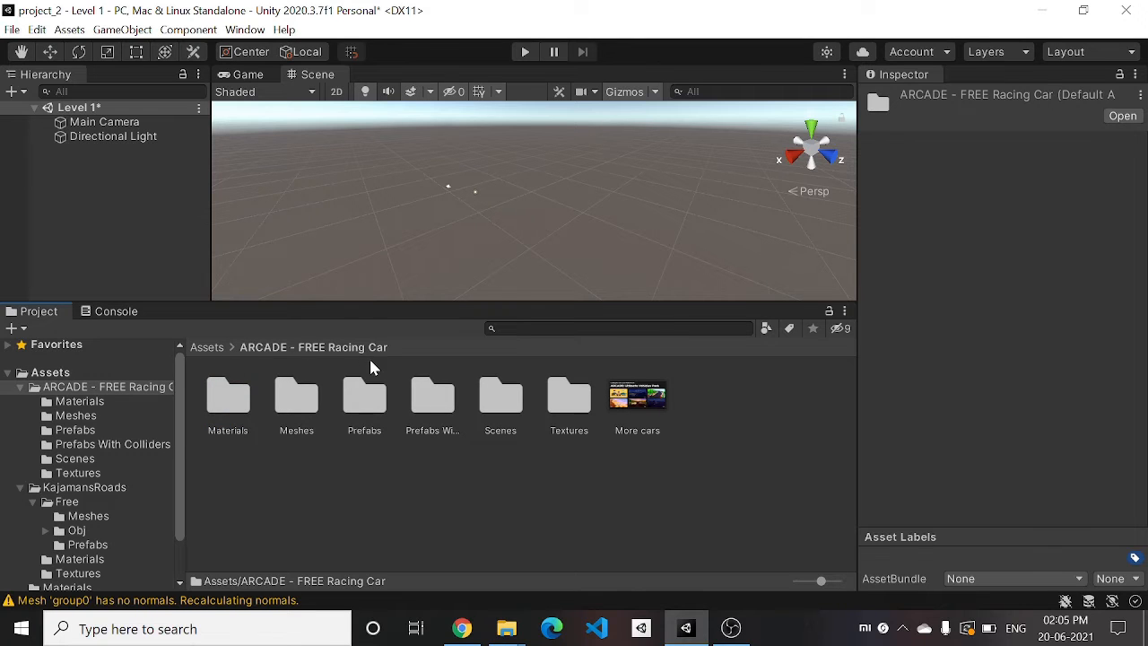
double_click(431, 409)
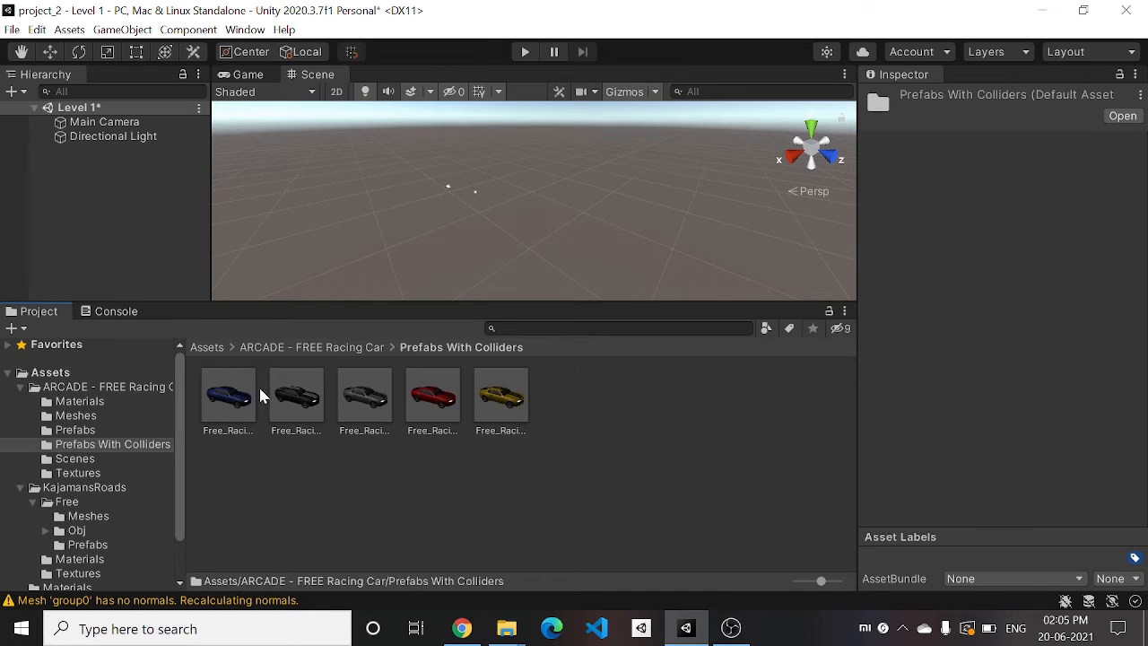
left_click_drag(294, 396, 117, 214)
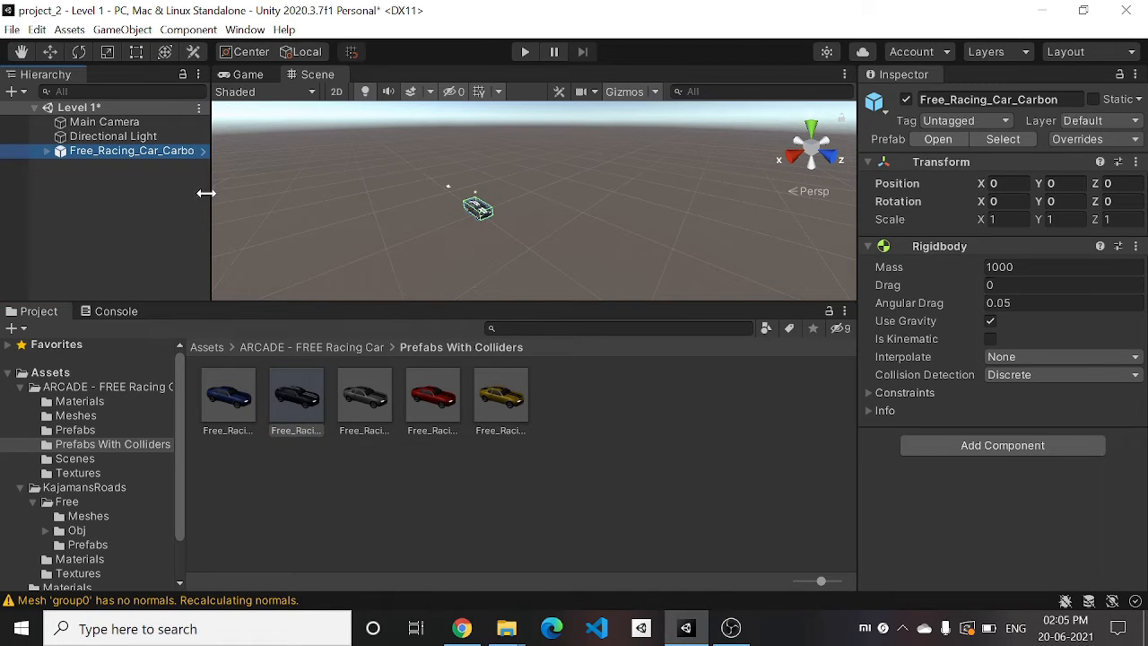
- Examine the carbon racing car in the Game view and up close in the Scene view
left_click(248, 74)
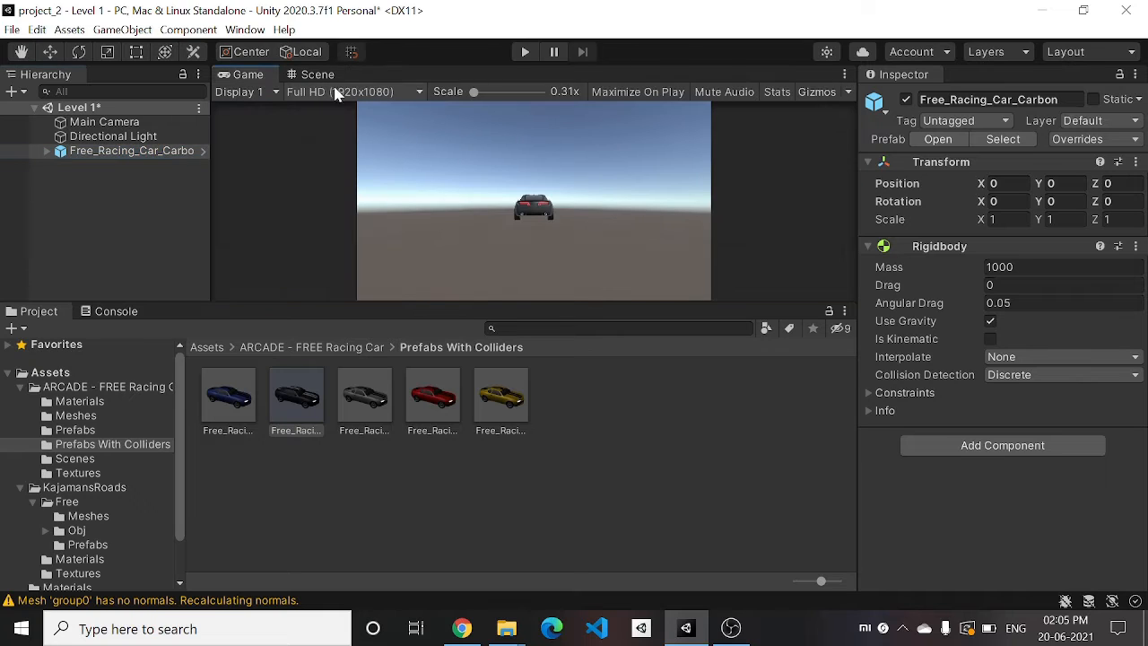
left_click(307, 75)
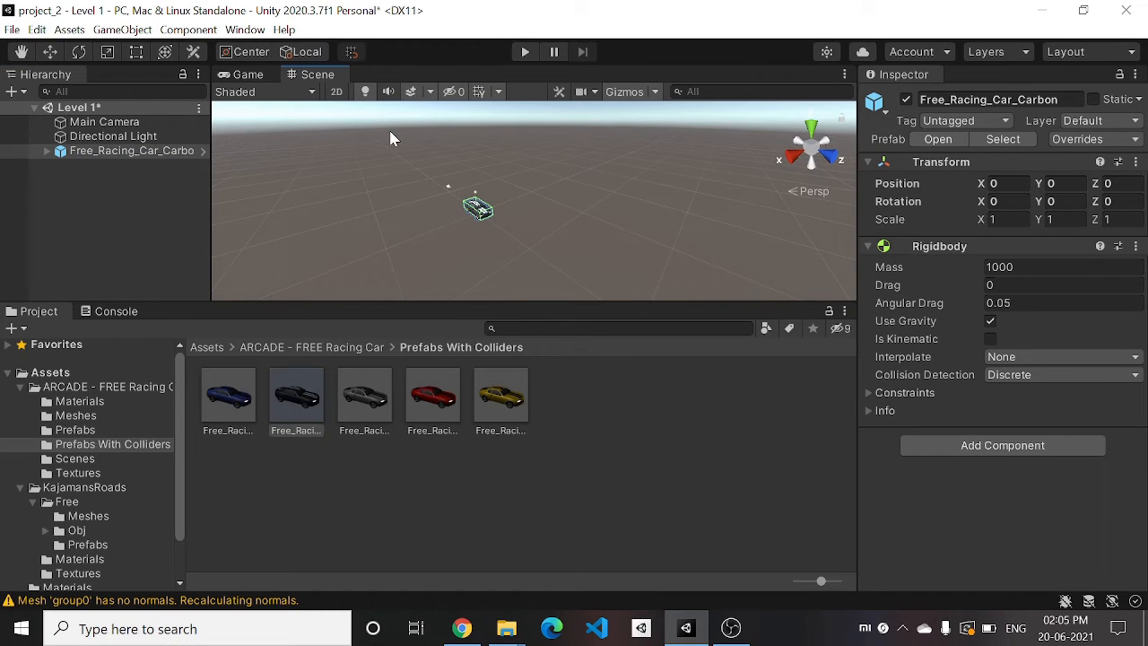
left_click(448, 272)
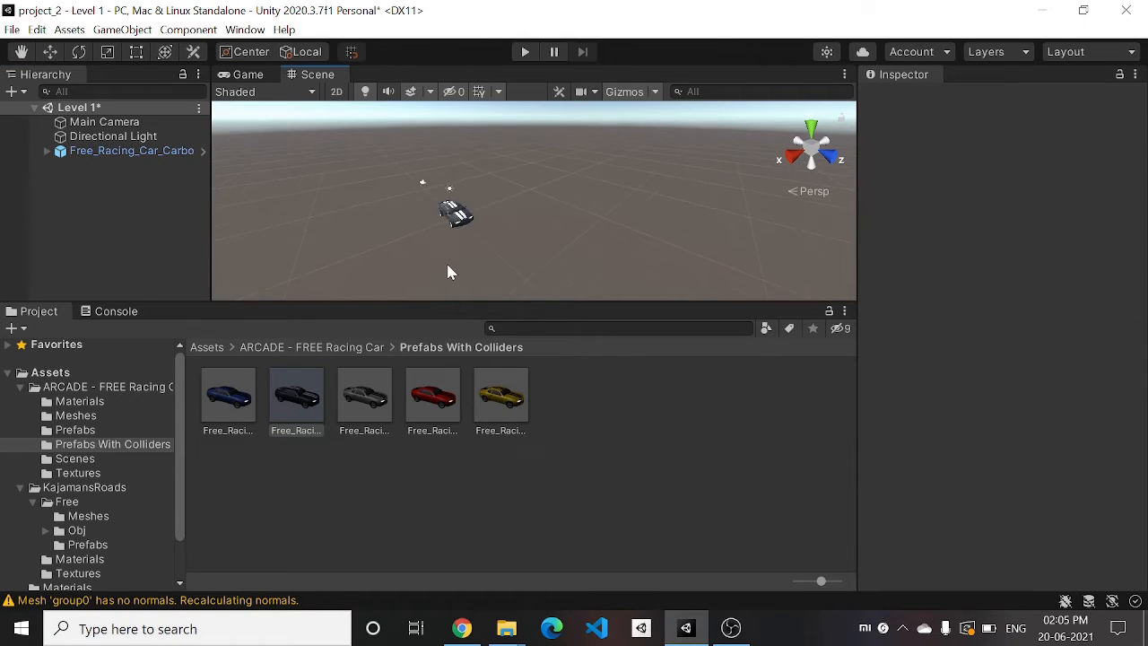
scroll(416, 240, "up", 3)
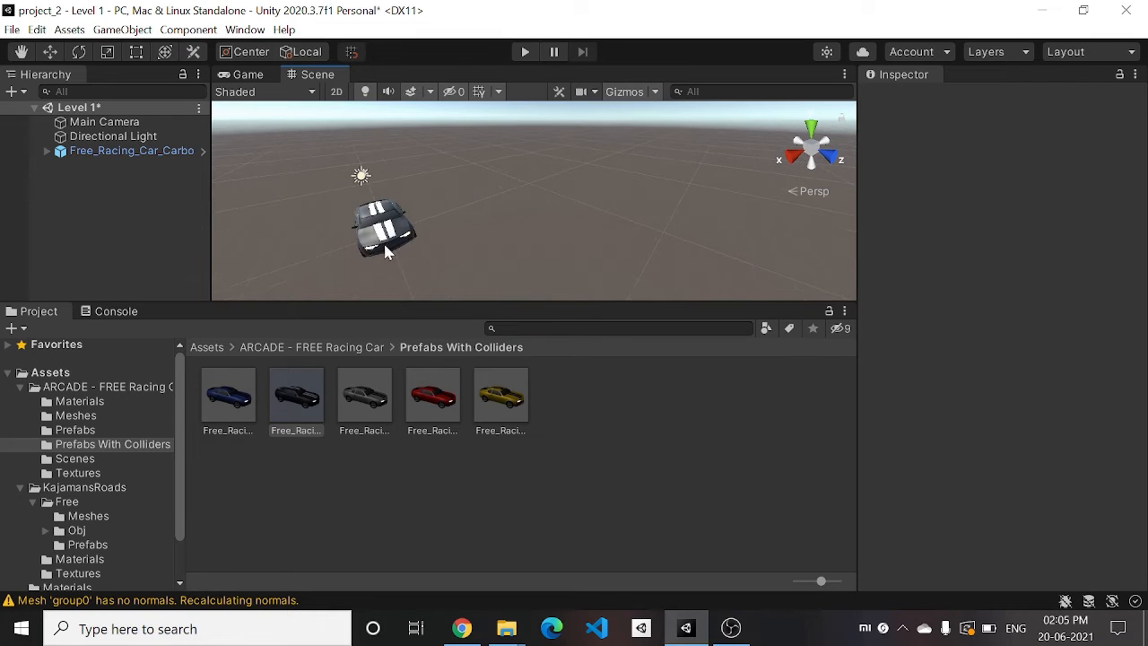
left_click(21, 51)
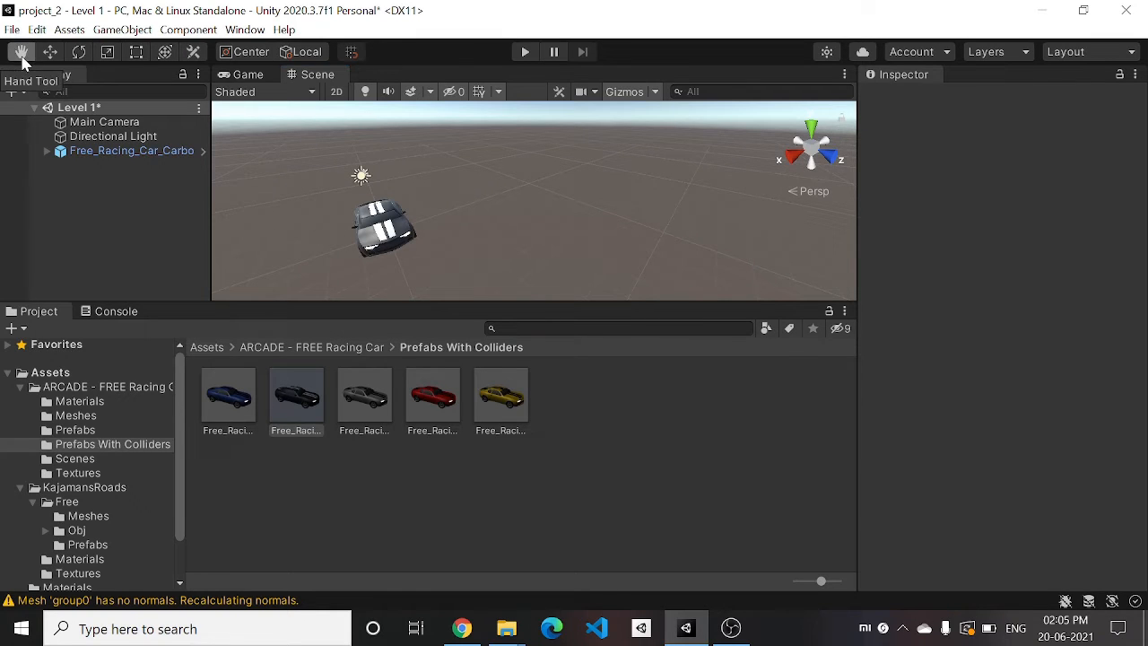
left_click_drag(316, 249, 525, 206)
scroll(524, 206, "up", 6)
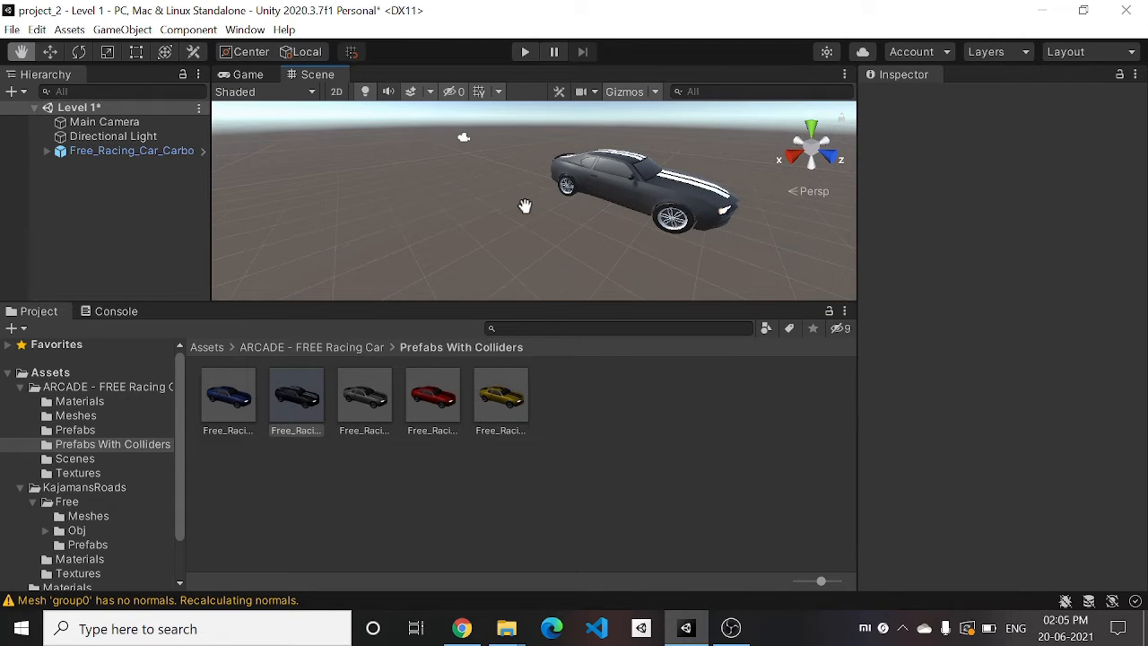
scroll(525, 205, "up", 2)
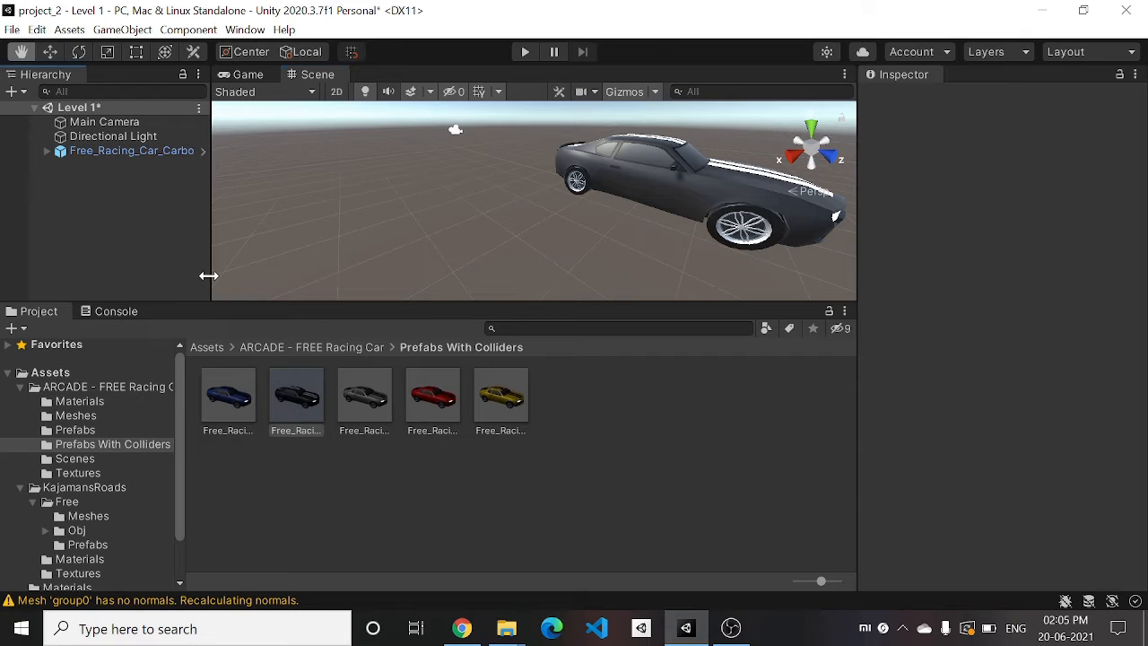
- Compare the contents of the racing car's Prefabs and Prefabs With Colliders folders
left_click(352, 352)
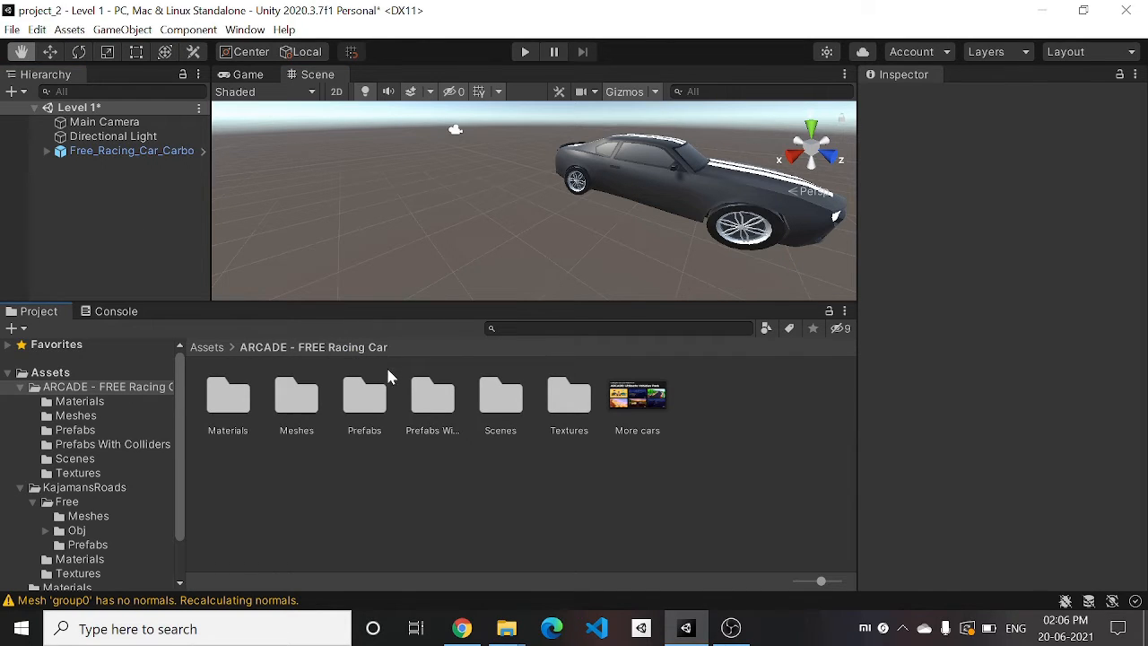
double_click(432, 406)
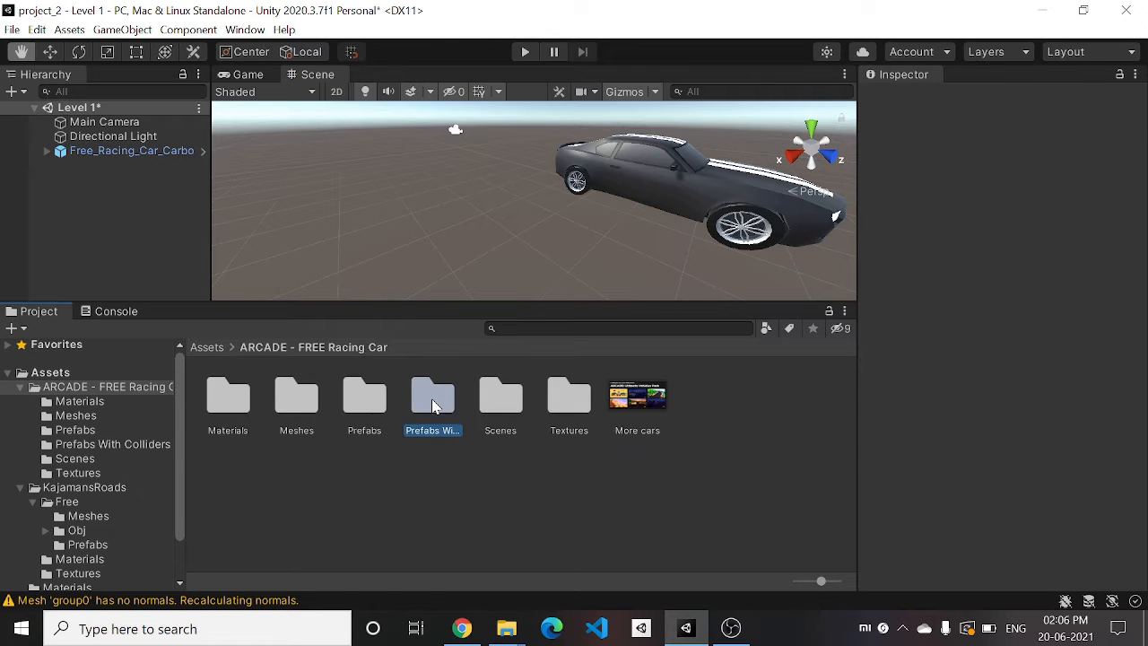
left_click(375, 351)
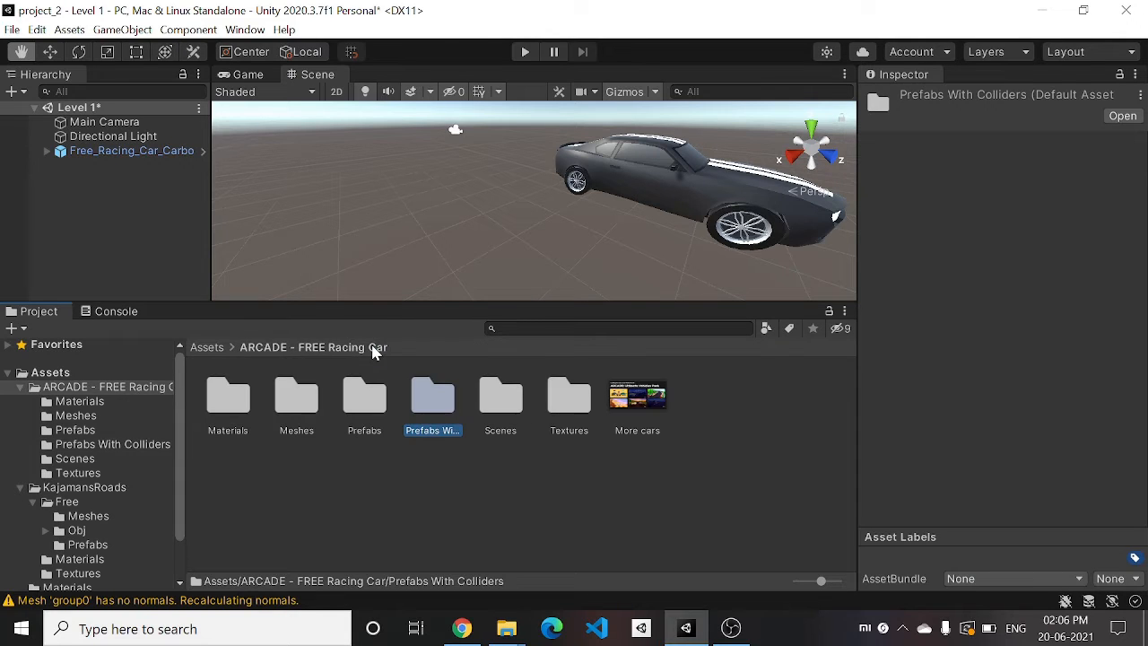
double_click(368, 394)
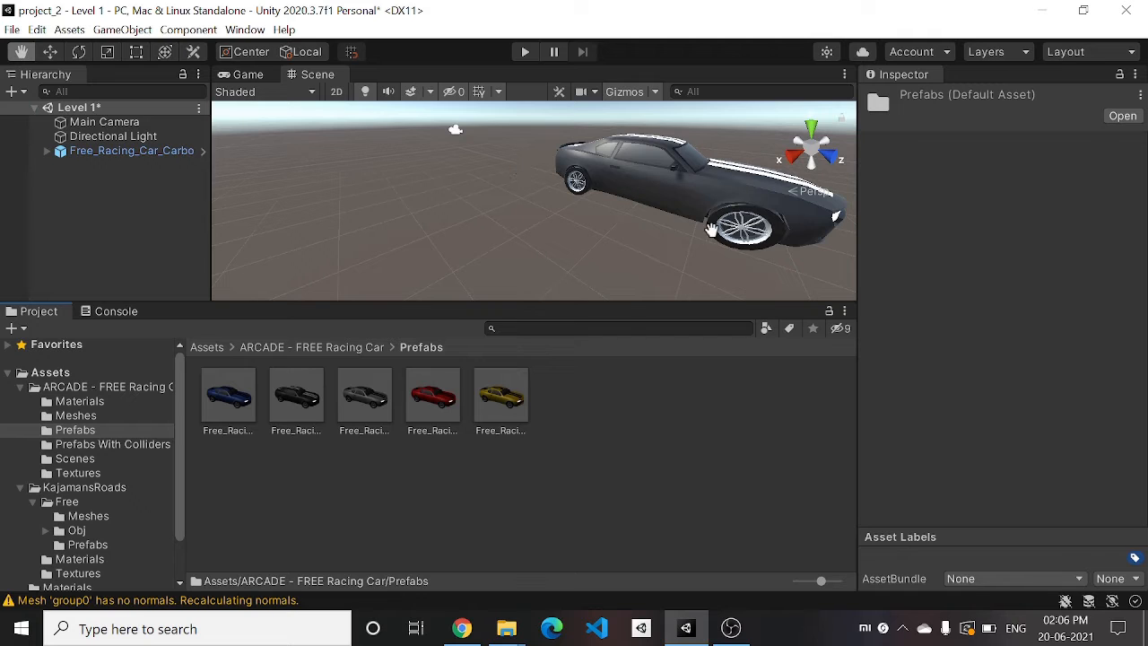
left_click(364, 349)
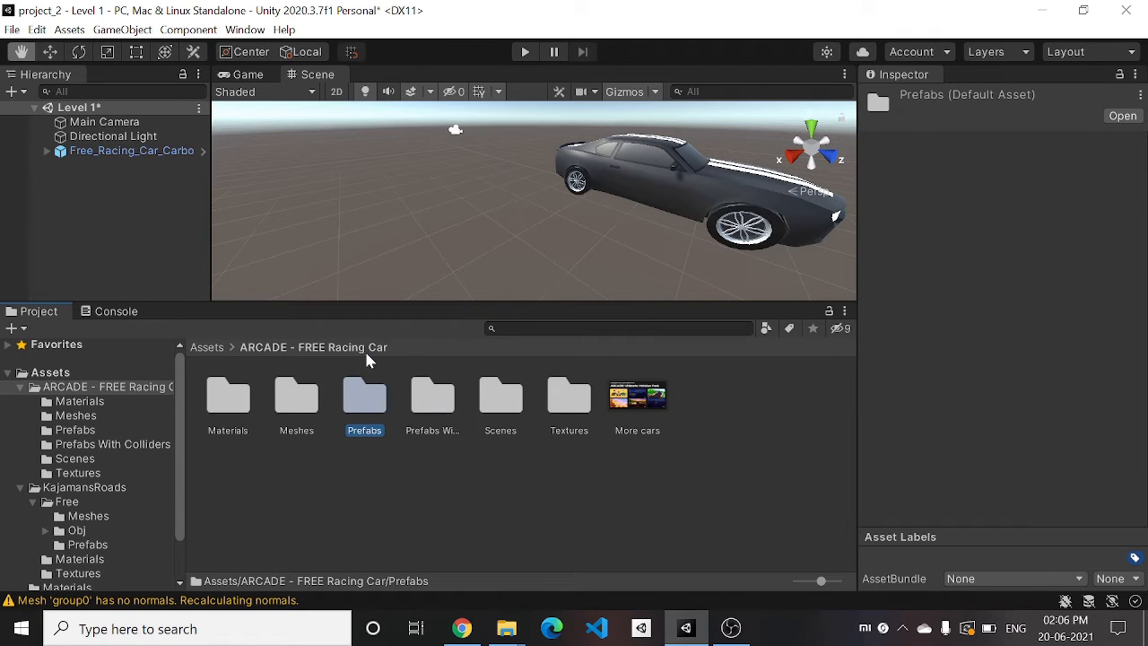
double_click(440, 399)
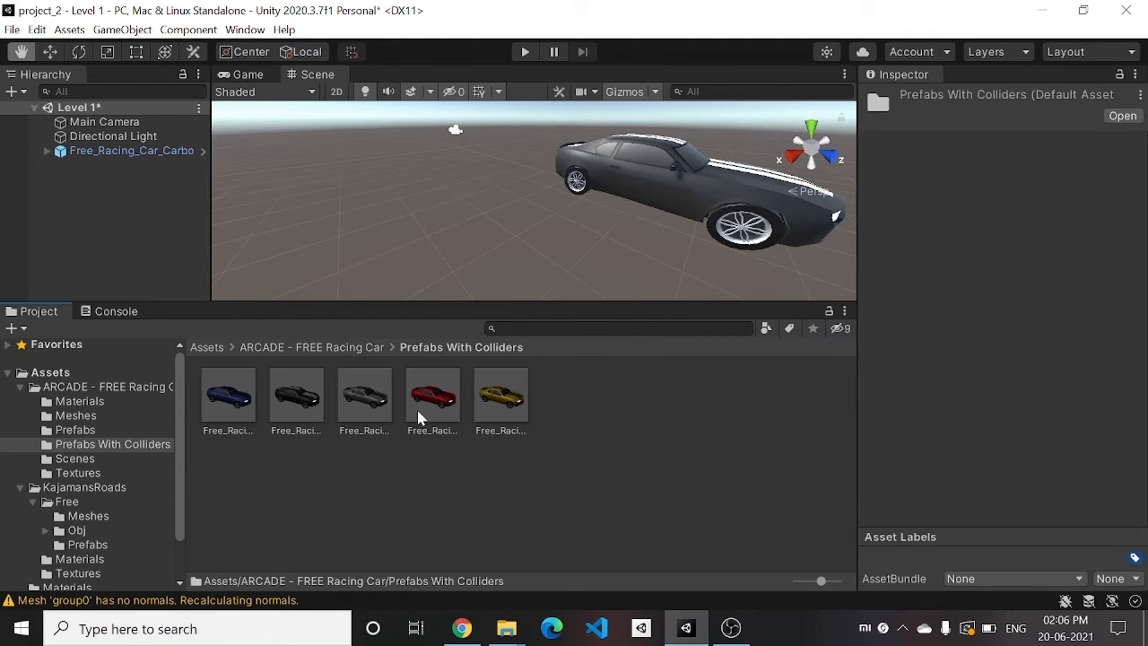
left_click(357, 350)
- Look inside the ARCADE - FREE Racing Car folder, return to Assets, and open the KajamansRoads folder
left_click(211, 353)
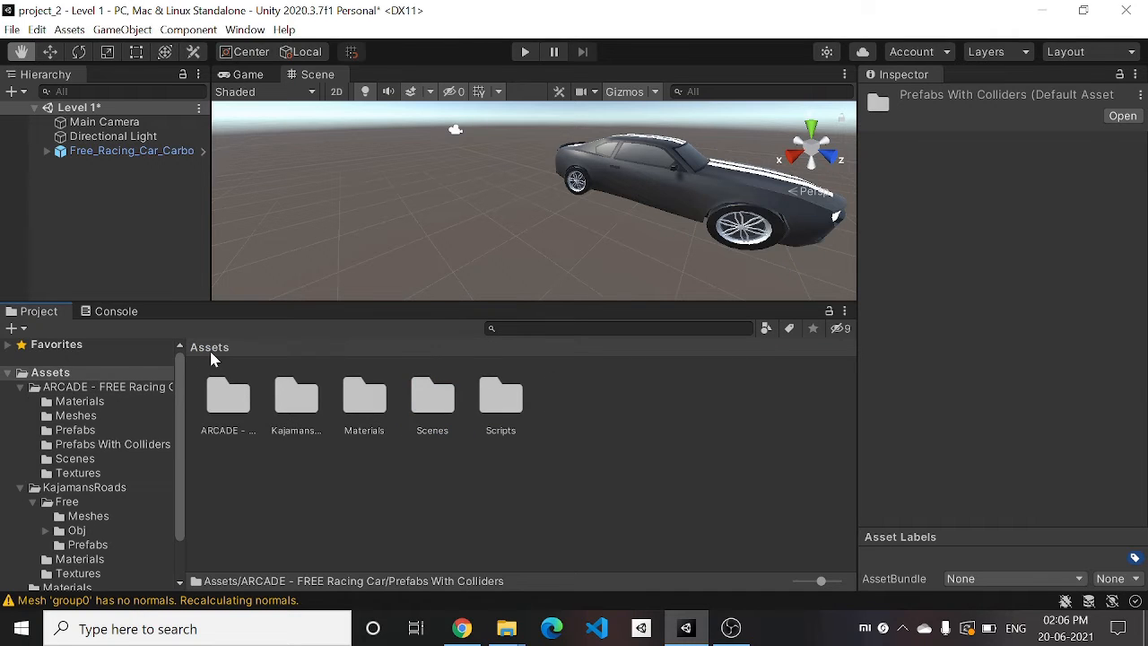
double_click(228, 395)
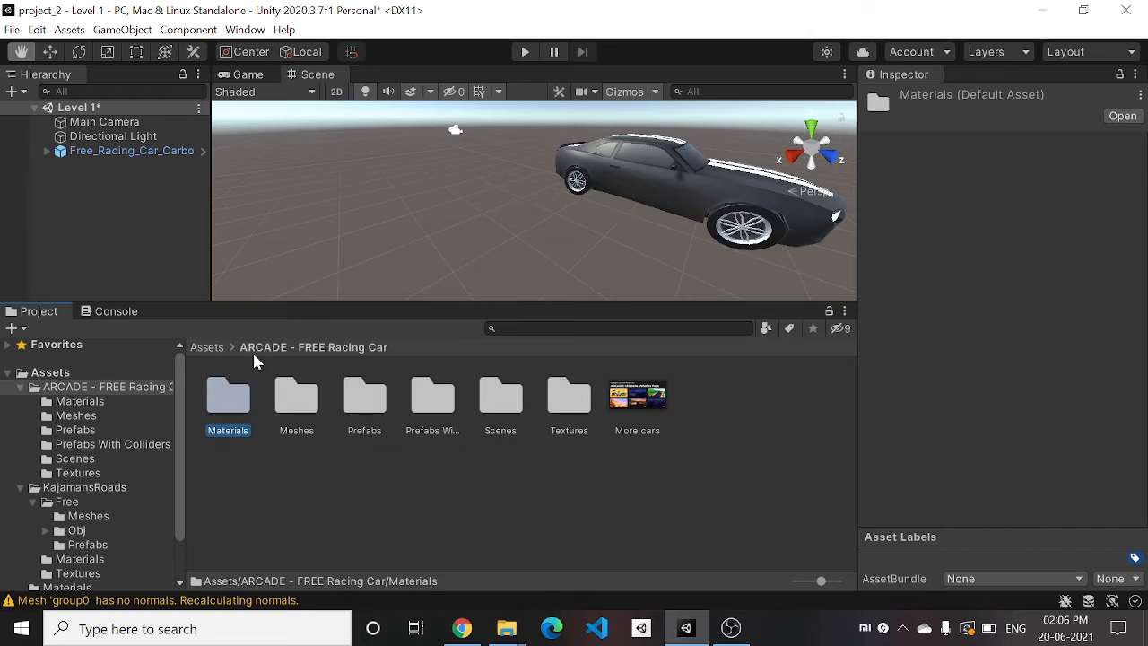
left_click(214, 349)
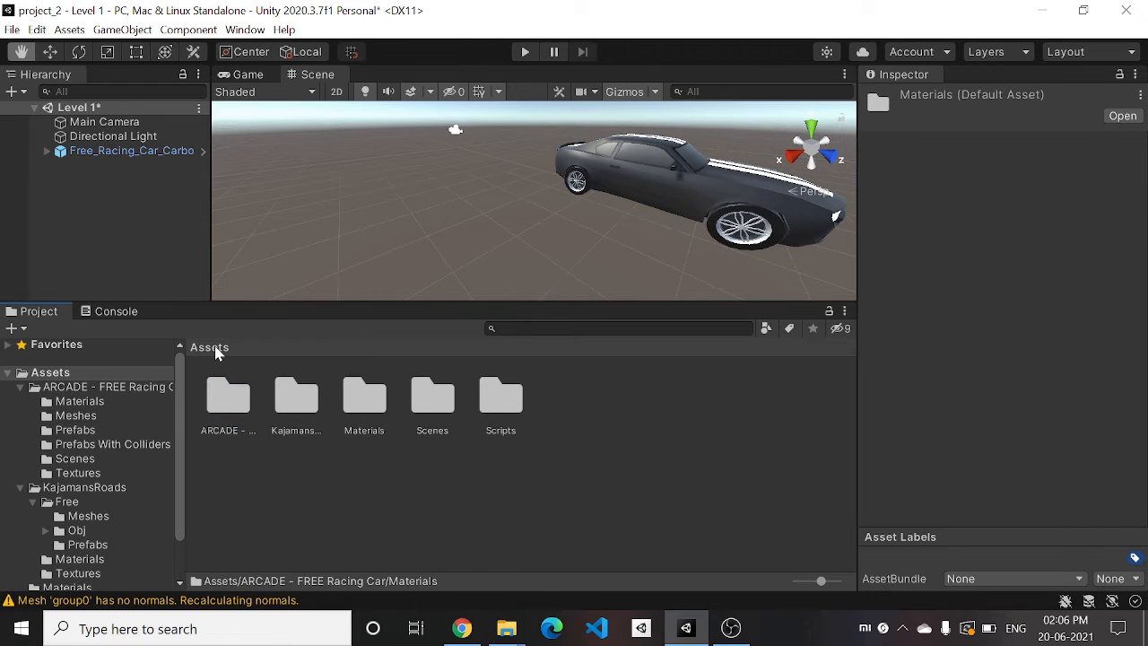
double_click(286, 405)
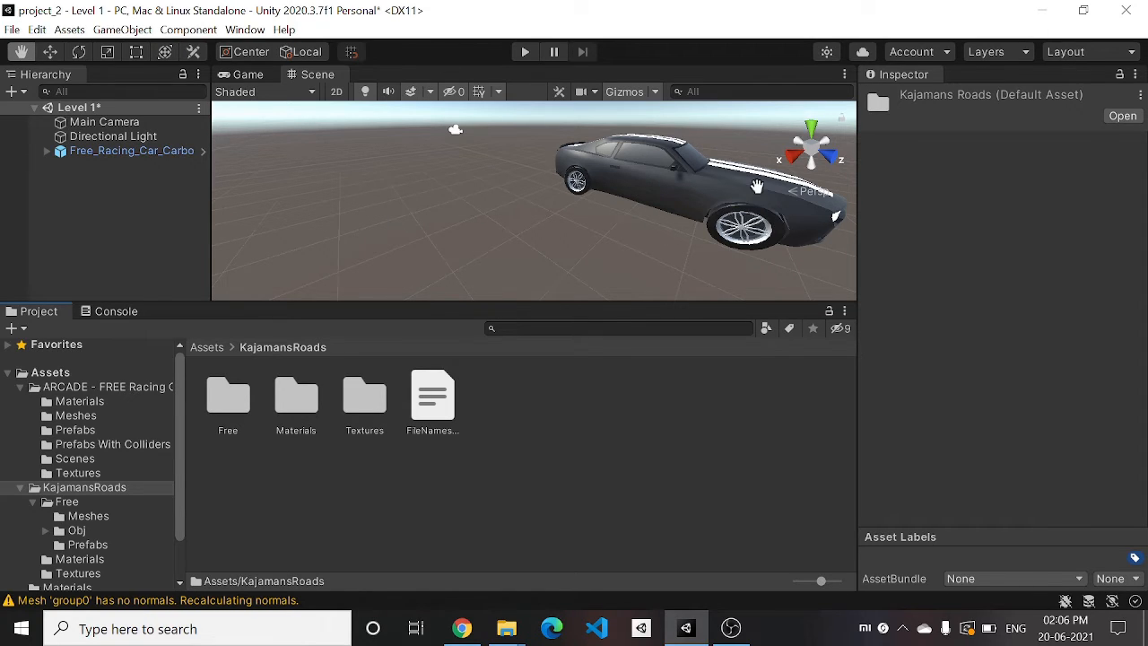
- Add a Terrain object to the Level 1 scene and name it Ground
scroll(390, 194, "down", 10)
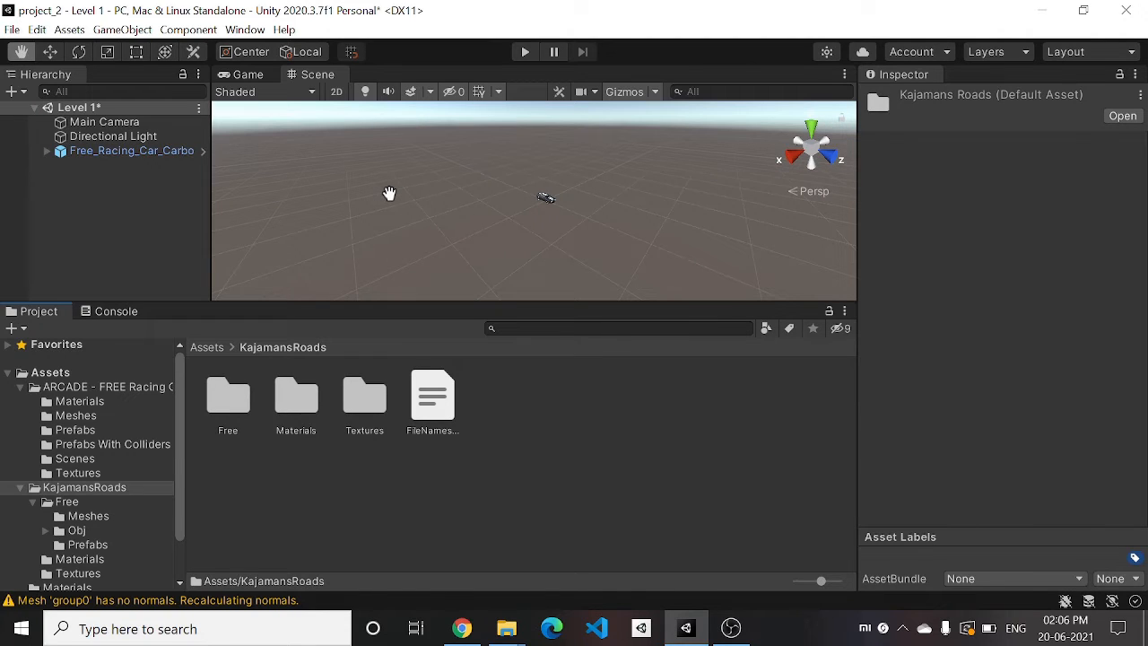
scroll(389, 194, "up", 3)
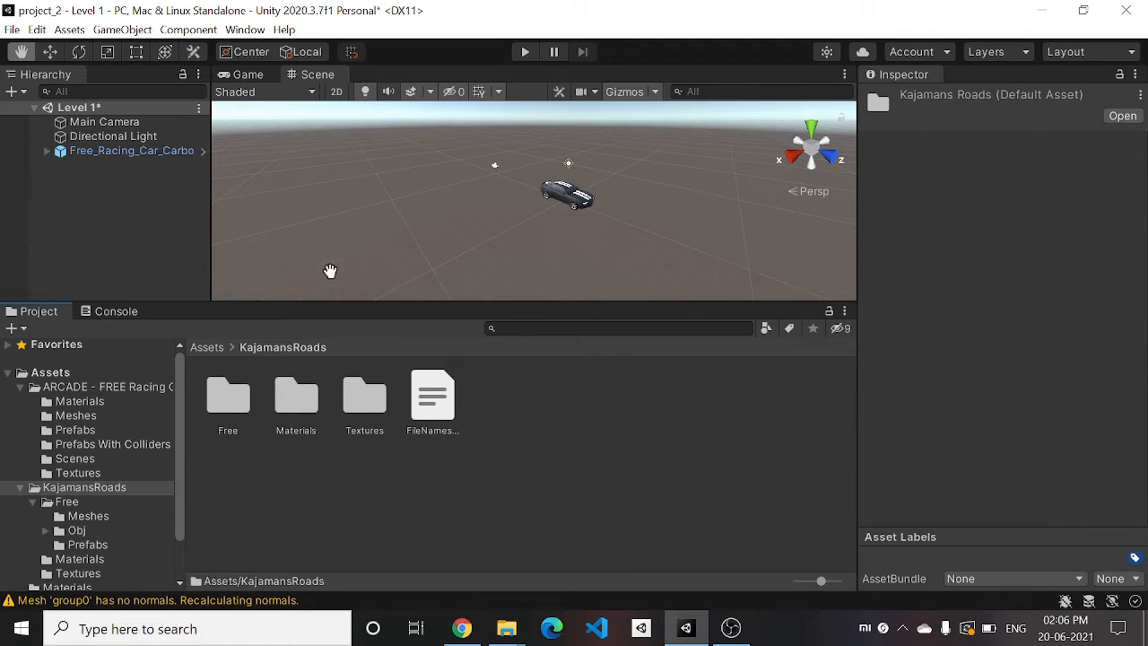
right_click(124, 209)
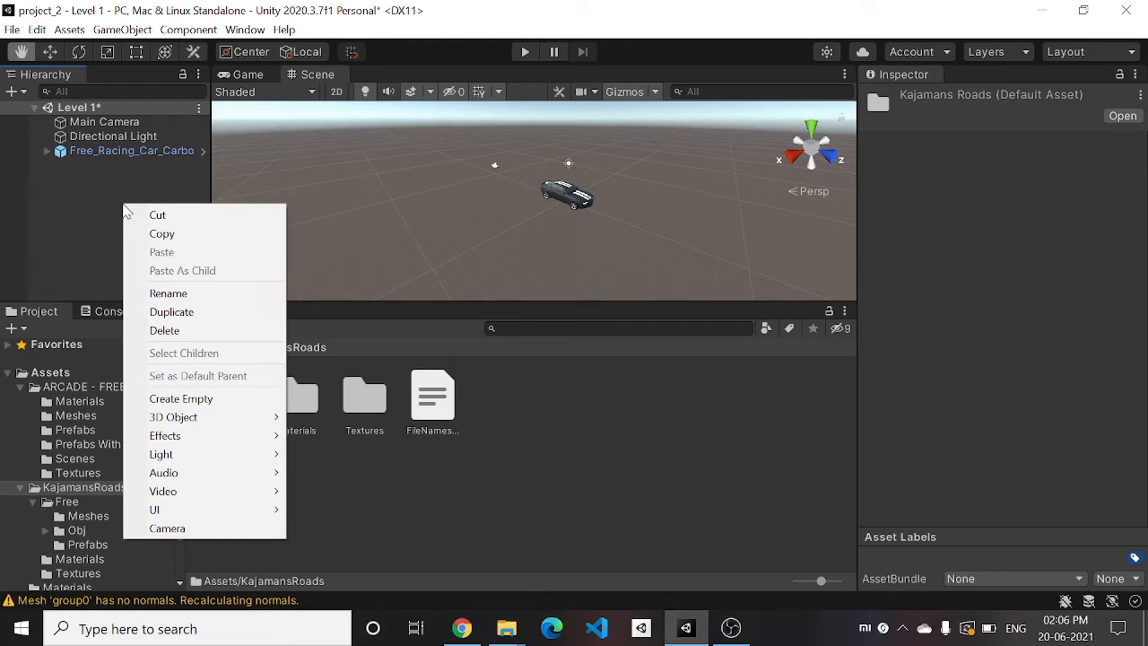
mouse_move(179, 423)
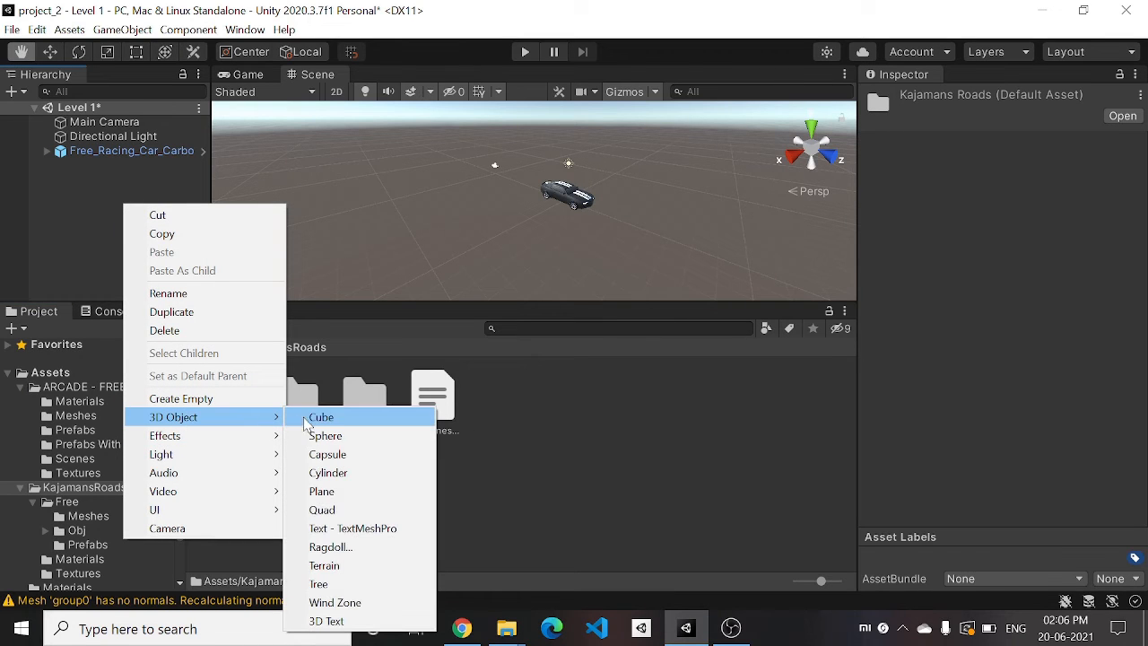
left_click(348, 567)
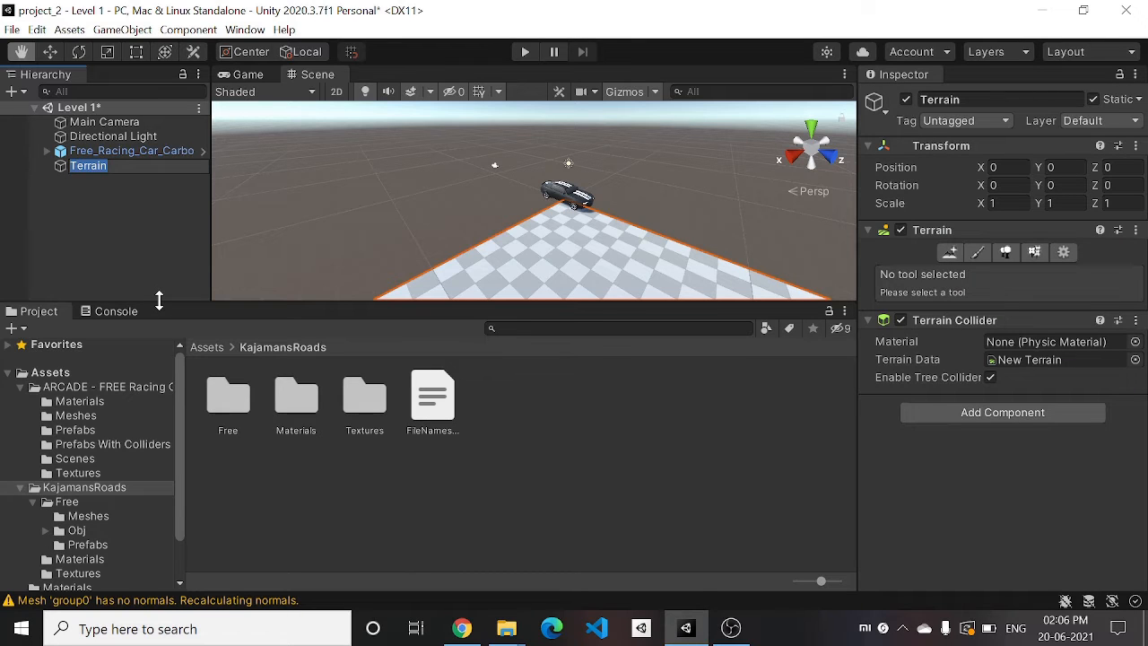
type("Ground")
key("Return")
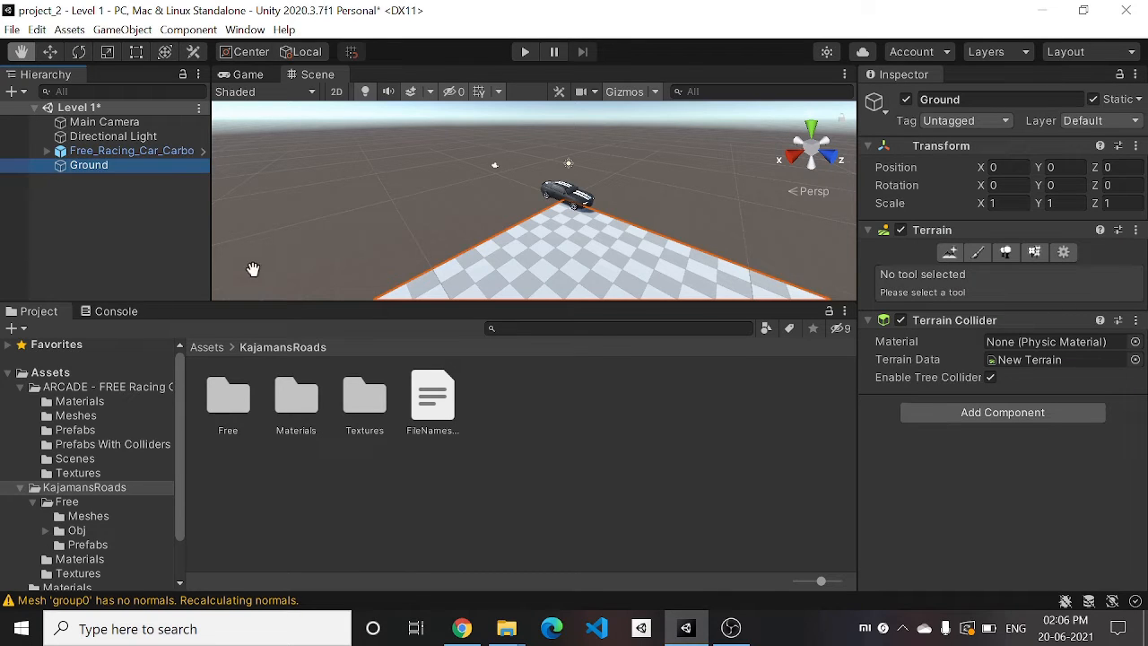
- Set the Ground terrain's width and length to 100 in its mesh resolution settings
left_click(1073, 253)
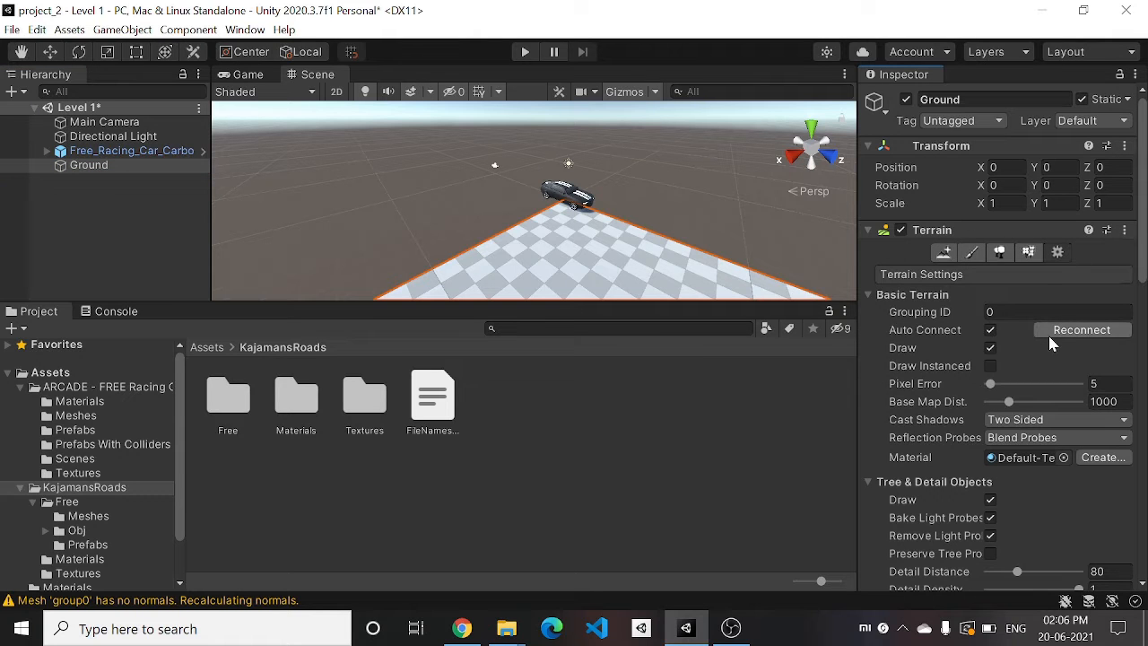
scroll(1048, 333, "down", 10)
scroll(1049, 339, "up", 8)
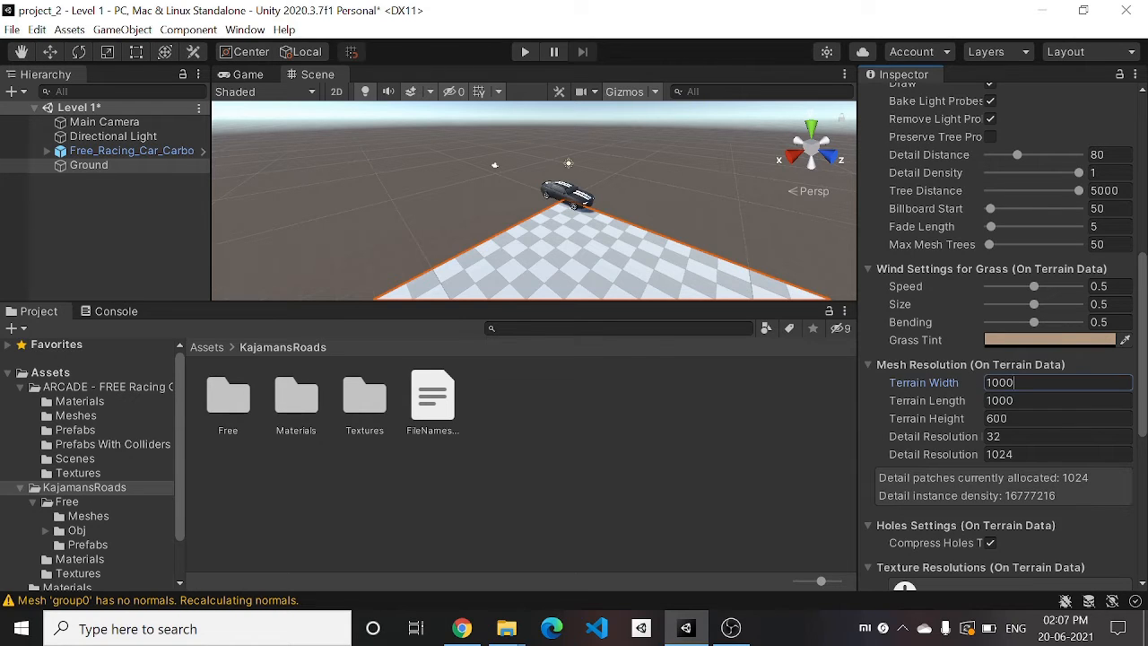
left_click(1015, 382)
scroll(528, 251, "down", 10)
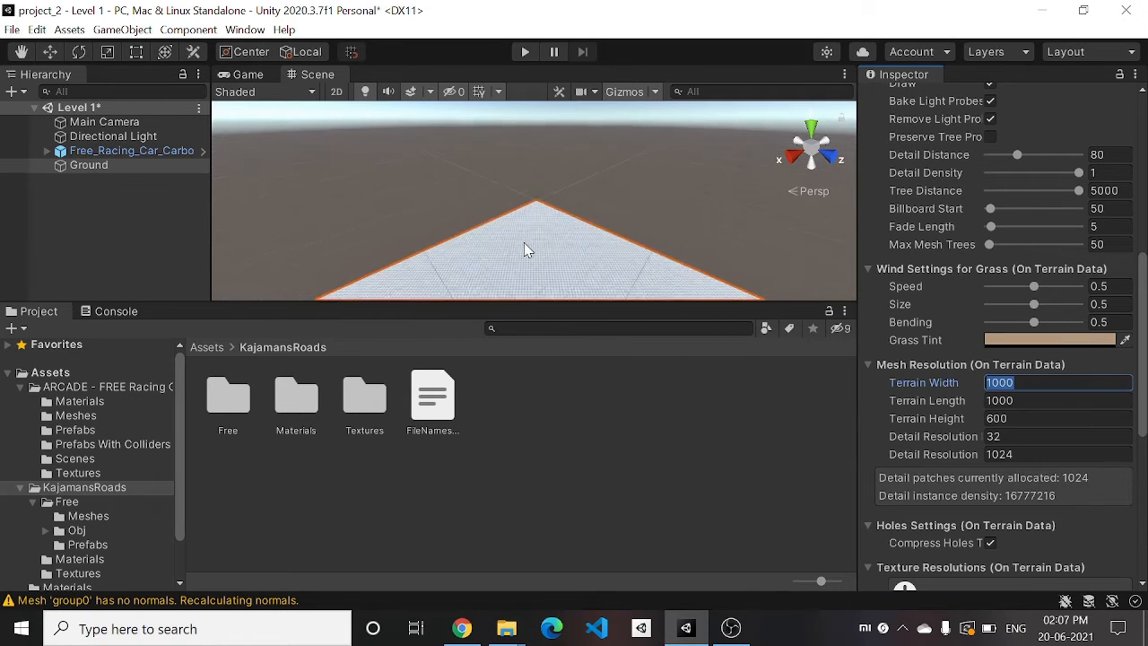
scroll(525, 246, "up", 3)
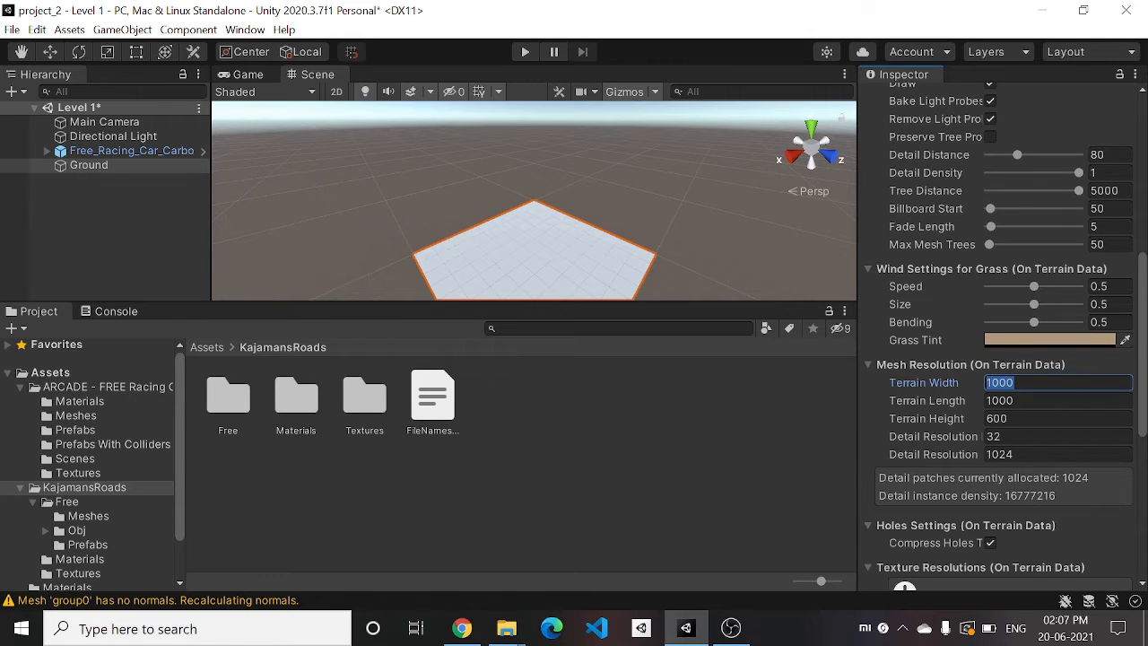
type("100")
key("Tab")
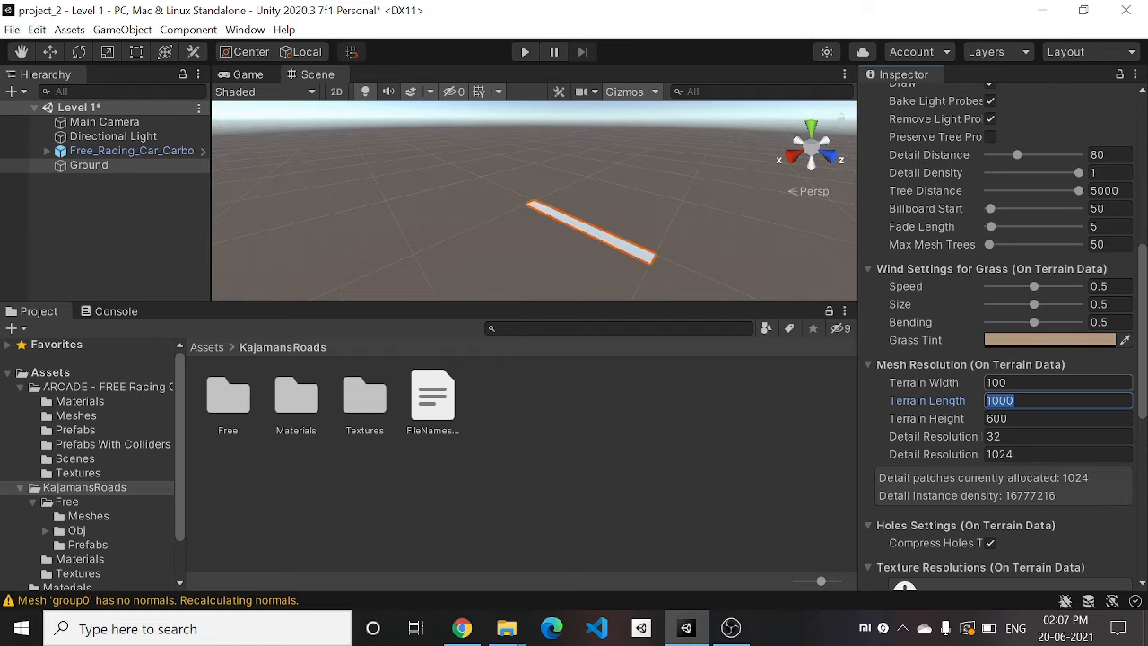
type("10")
key("Return")
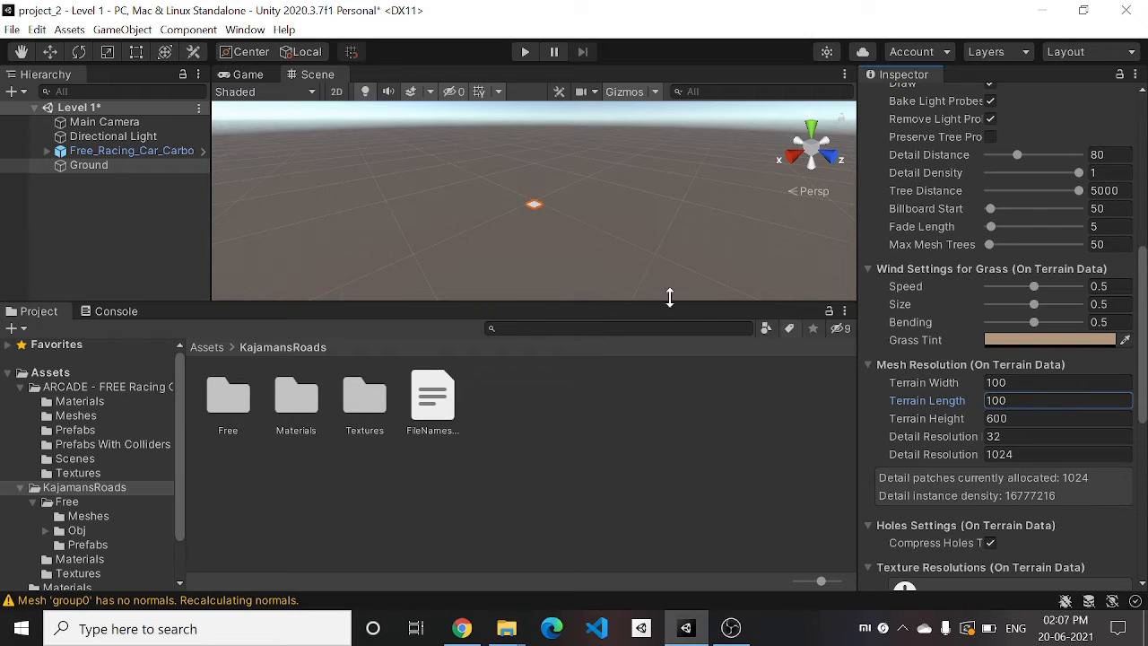
- Set the Ground terrain's position to X -50 and Z -50 to centre it around the car
key("f")
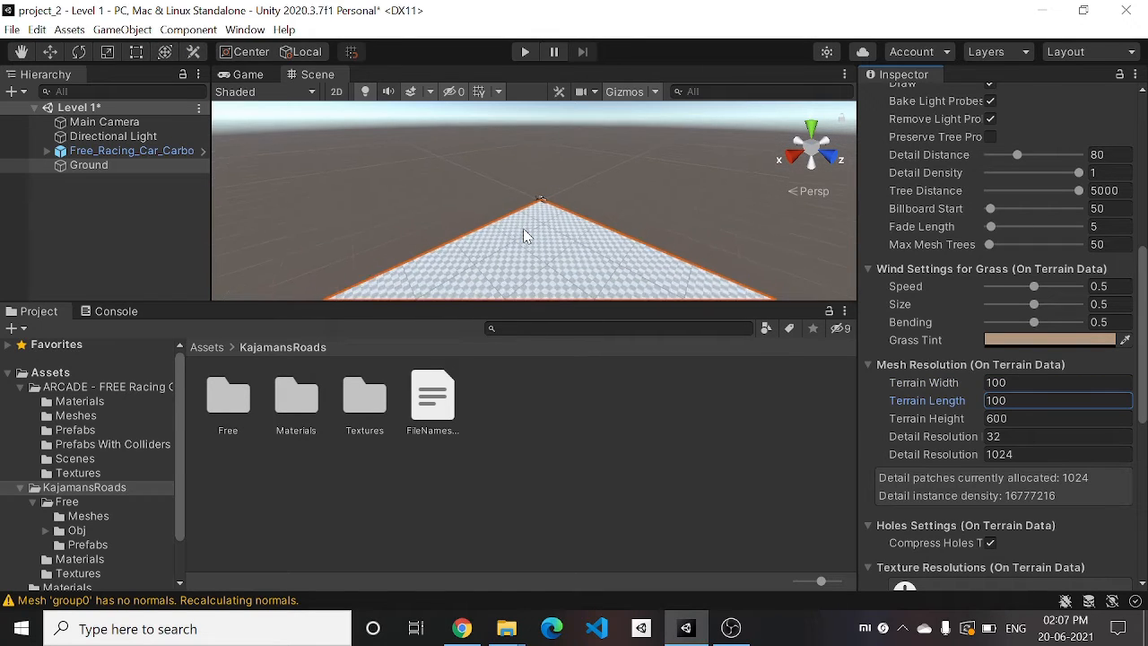
scroll(524, 229, "down", 10)
scroll(524, 230, "up", 8)
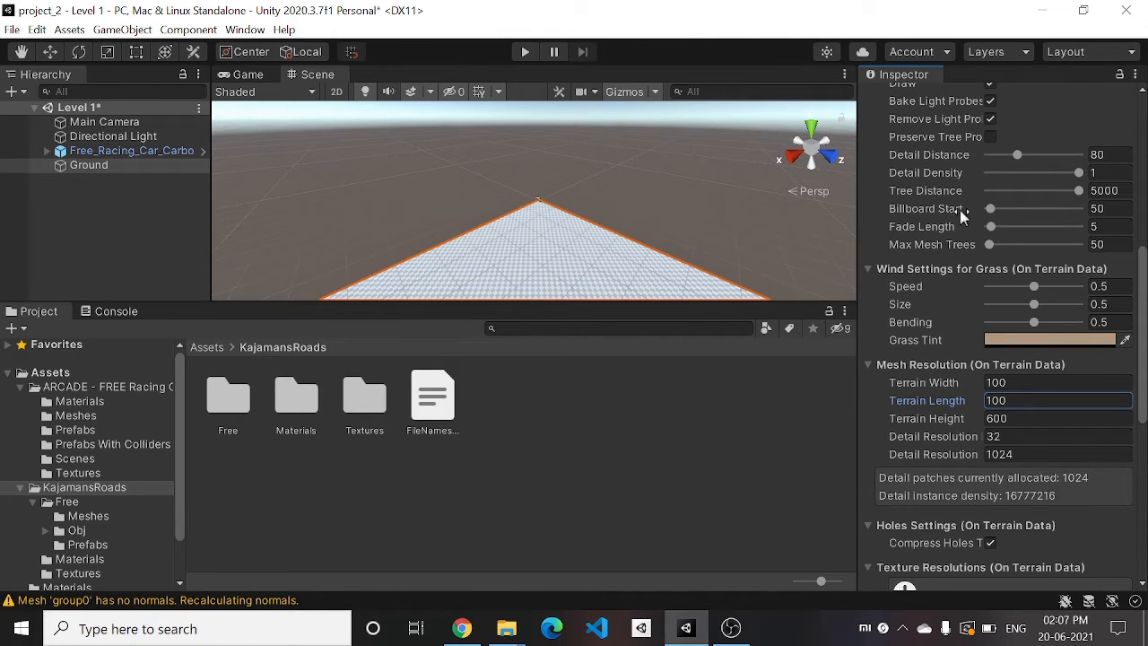
scroll(960, 210, "up", 8)
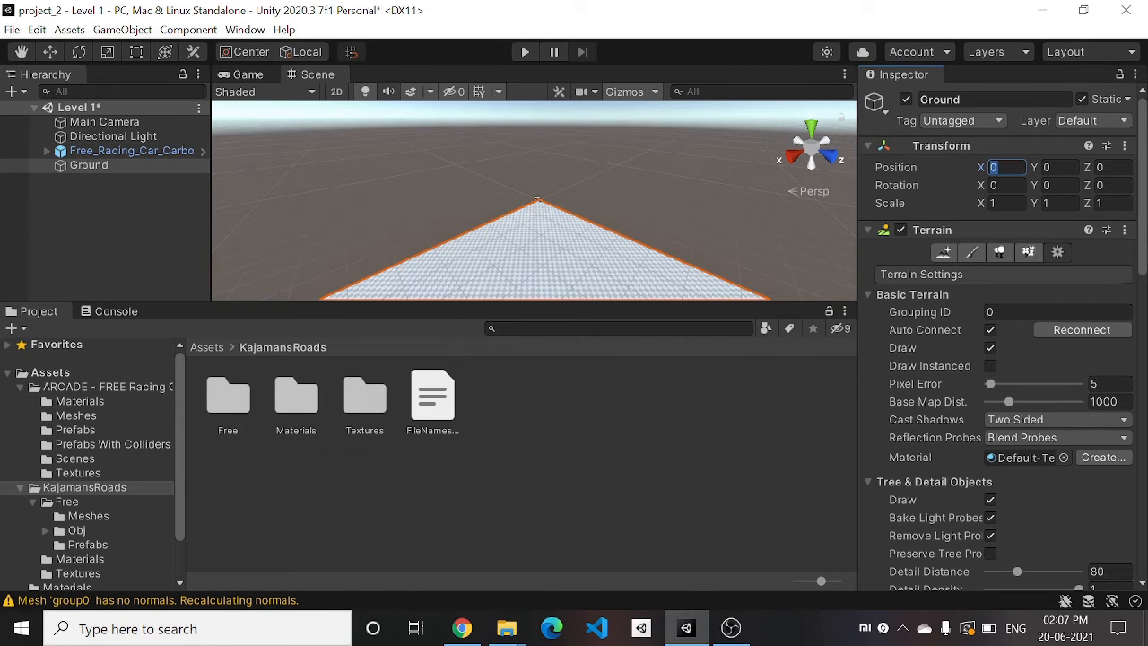
type("-50")
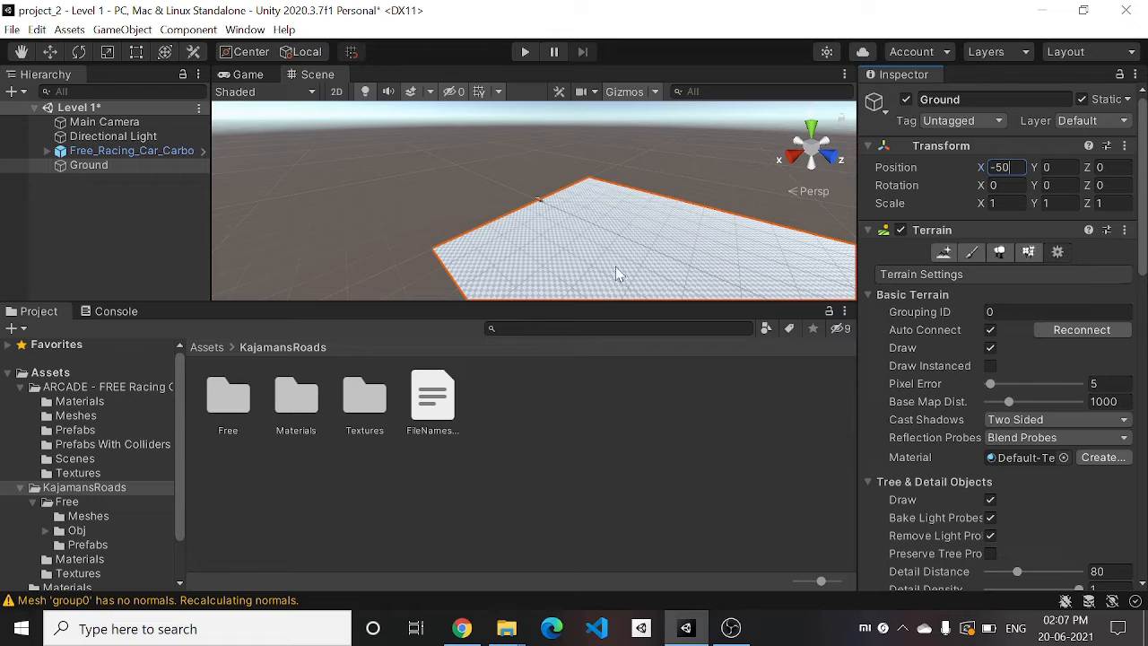
scroll(617, 273, "down", 3)
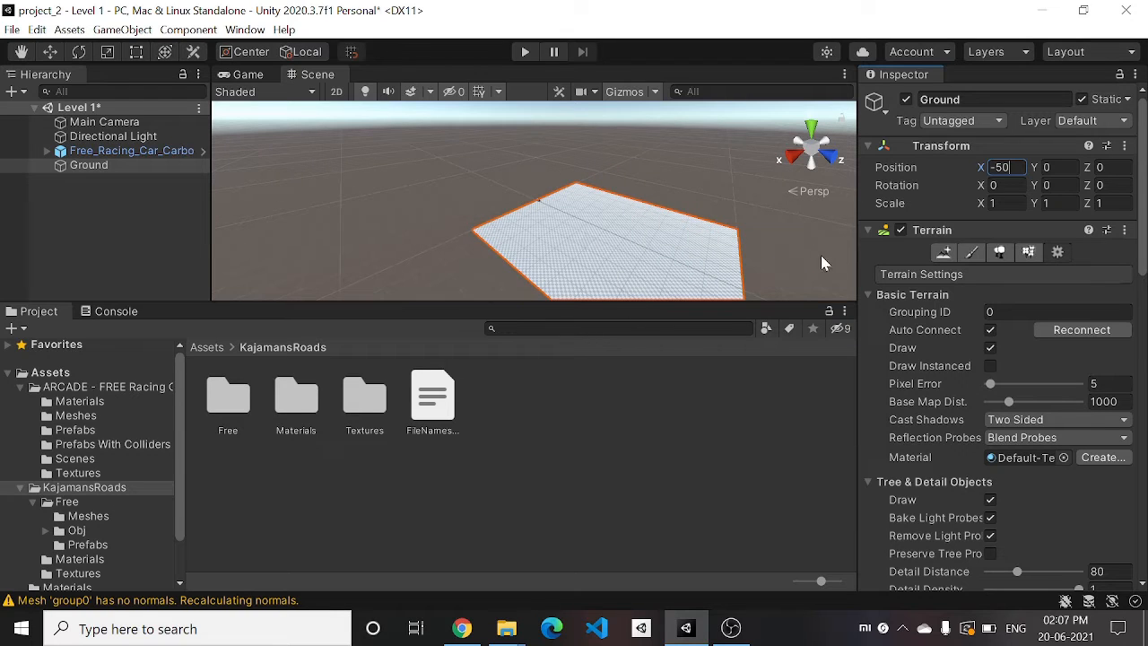
left_click(1111, 167)
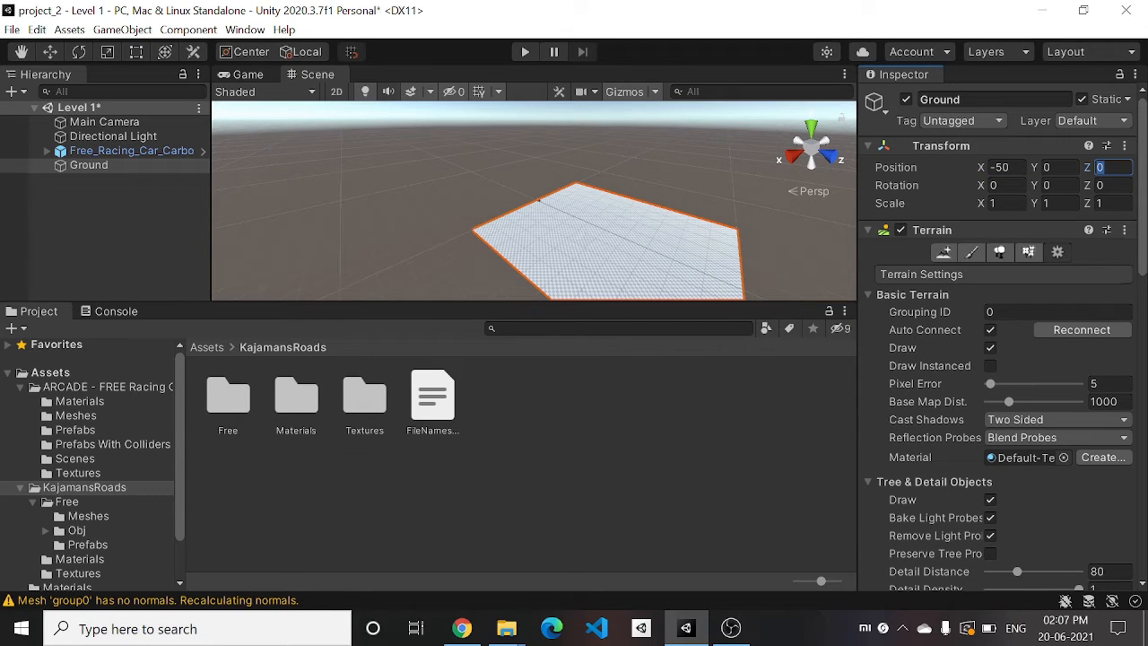
type("-50")
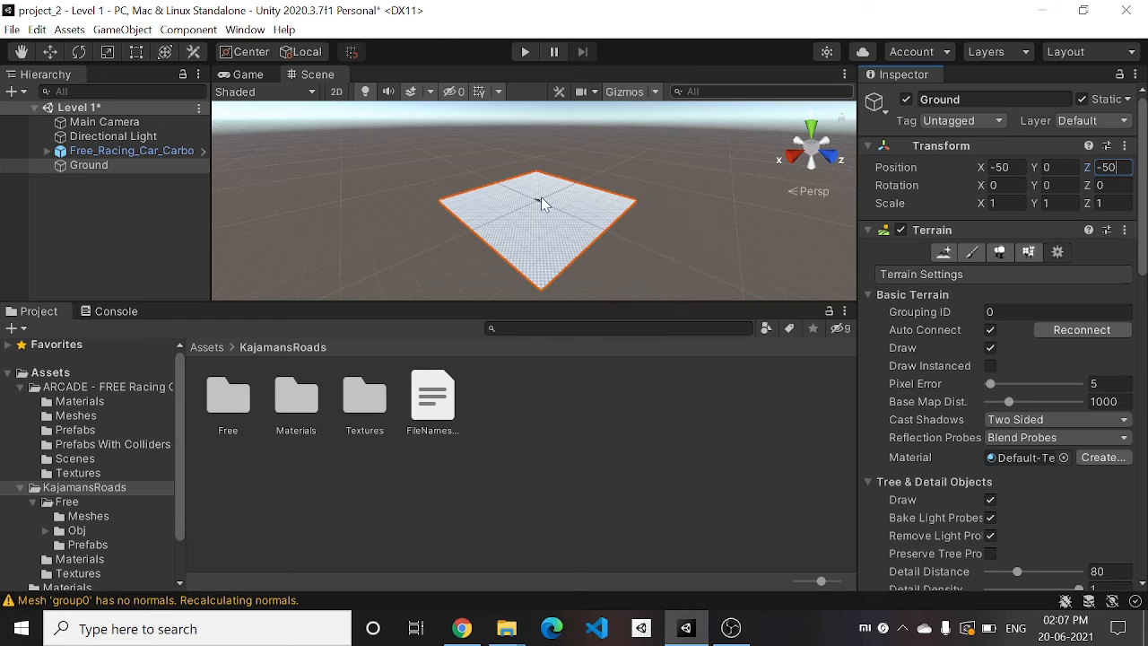
- Examine the car on the Ground terrain in the Scene view and the Game view
scroll(516, 206, "up", 5)
scroll(527, 211, "down", 3)
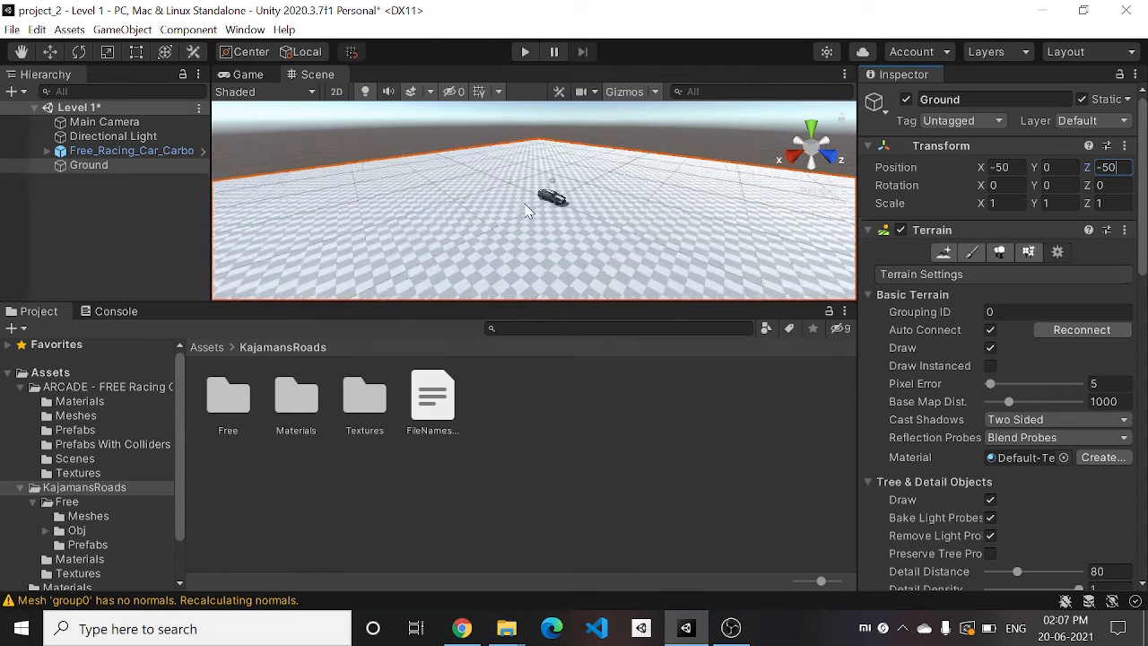
left_click(248, 75)
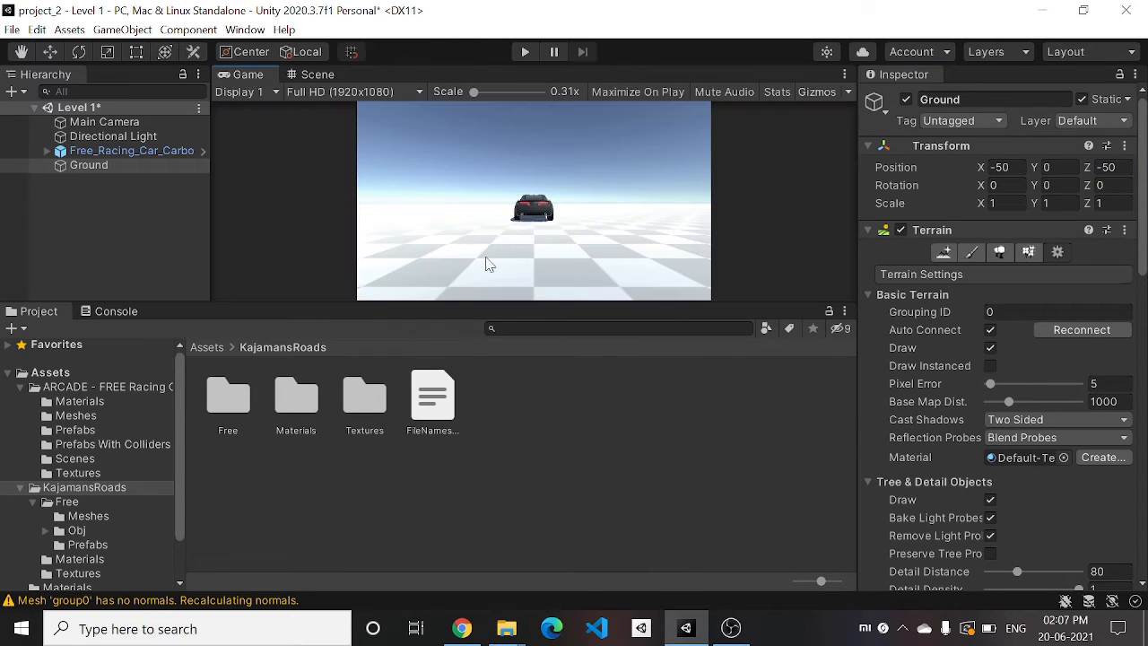
left_click(339, 75)
scroll(557, 285, "up", 5)
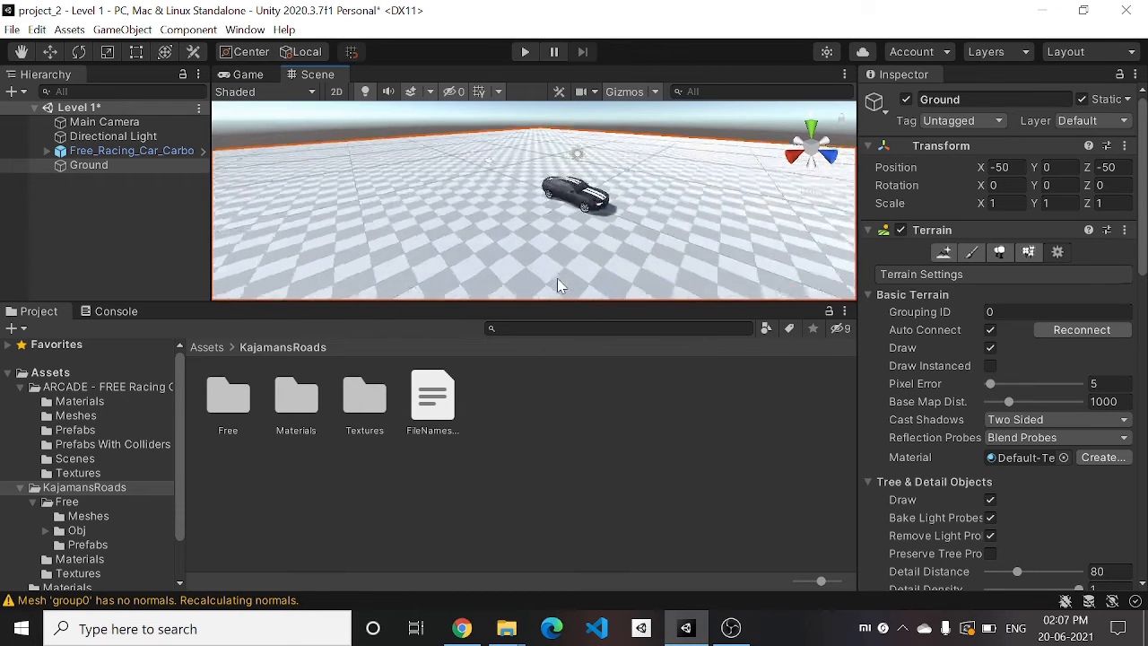
scroll(557, 285, "down", 5)
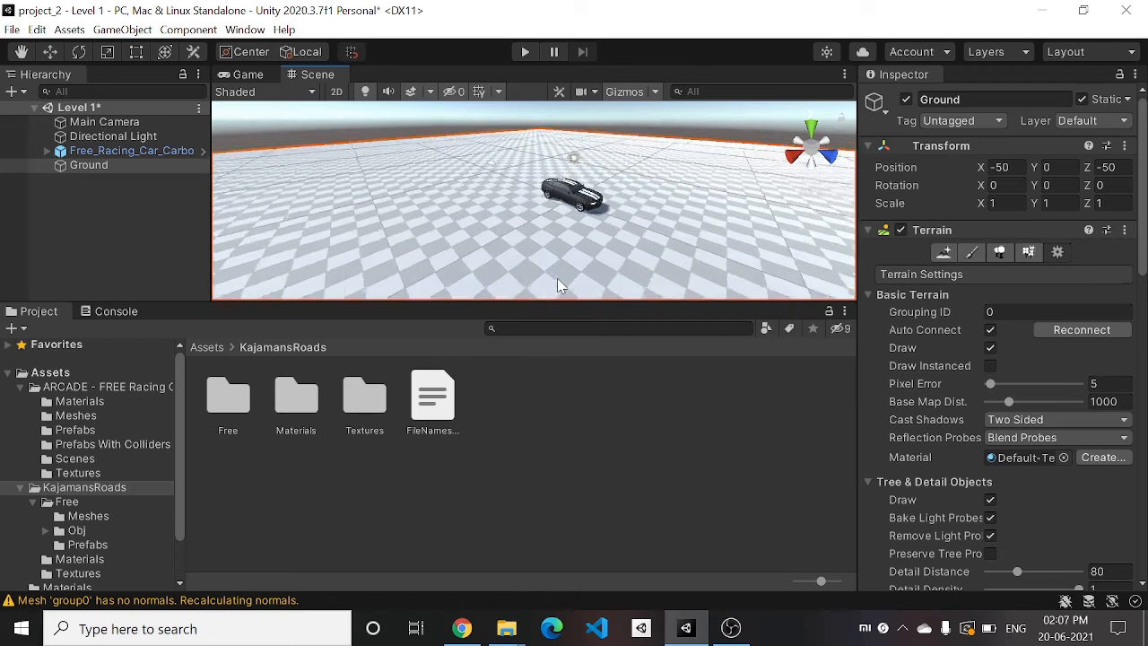
scroll(557, 286, "up", 2)
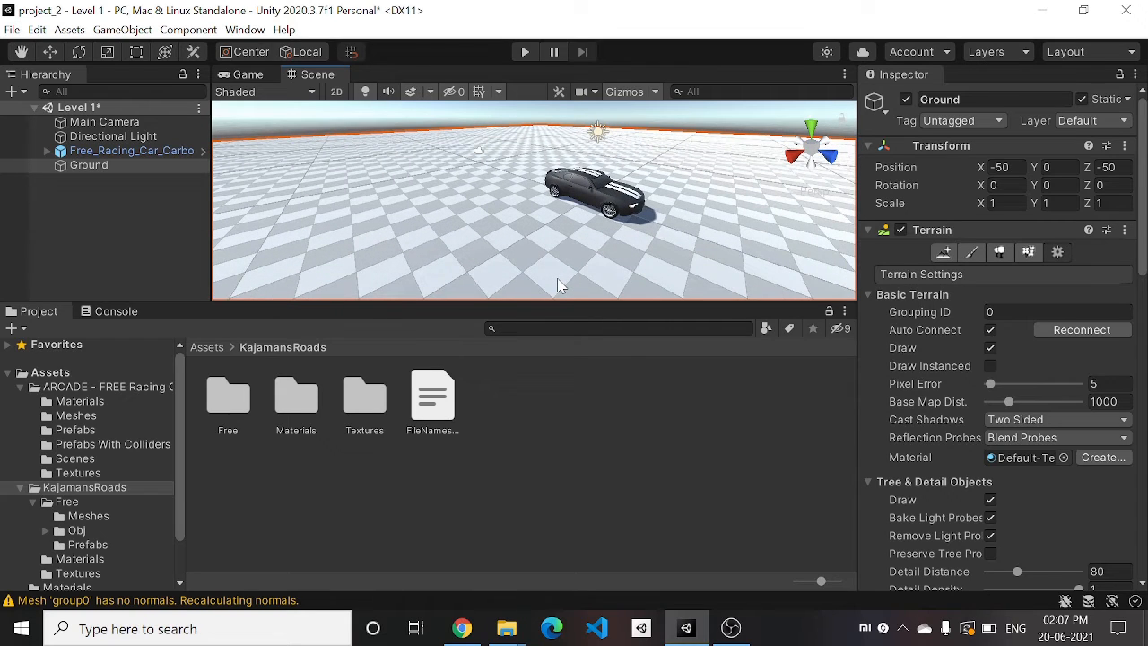
- Switch the Ground terrain to the Paint Texture tool and display its terrain layer settings
left_click(971, 253)
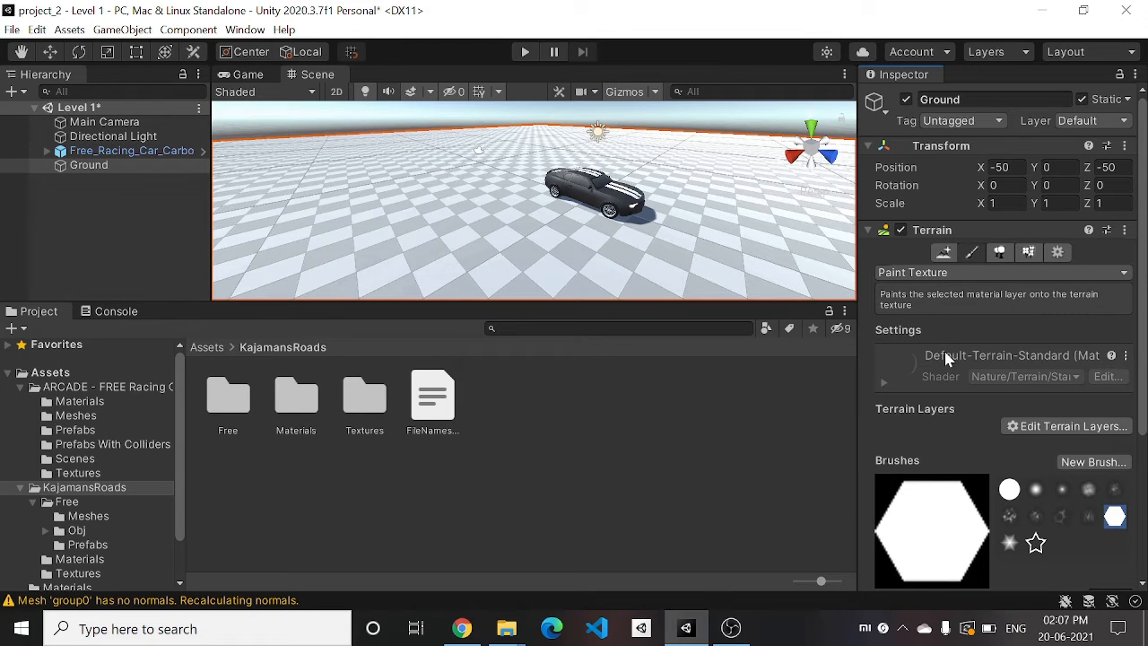
scroll(946, 359, "down", 5)
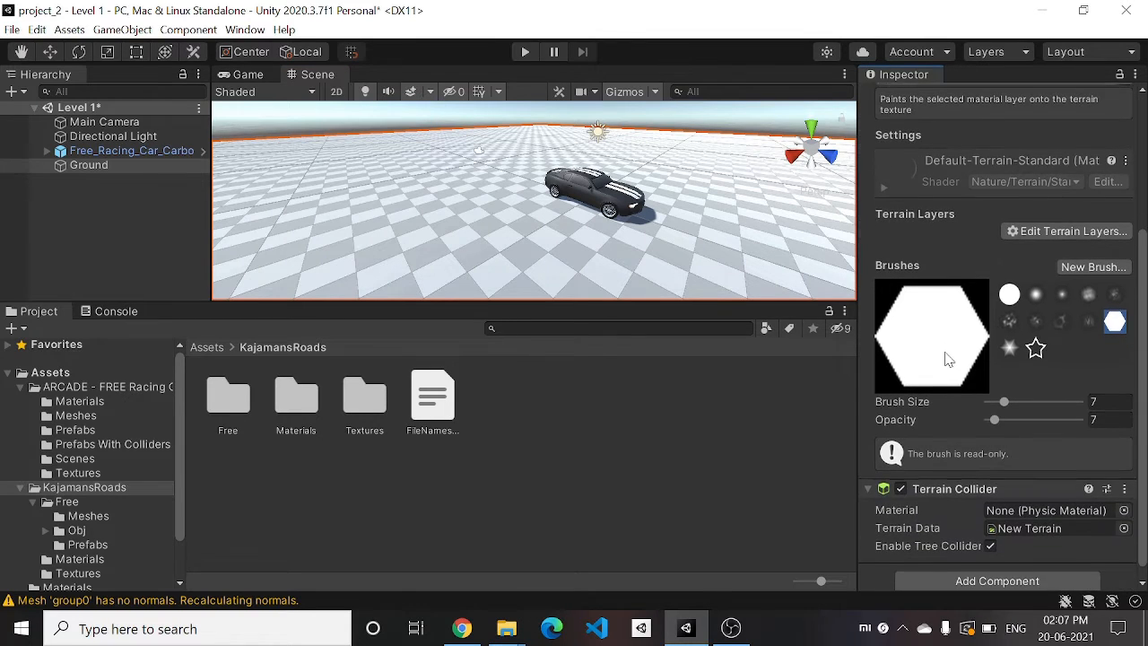
scroll(949, 359, "up", 3)
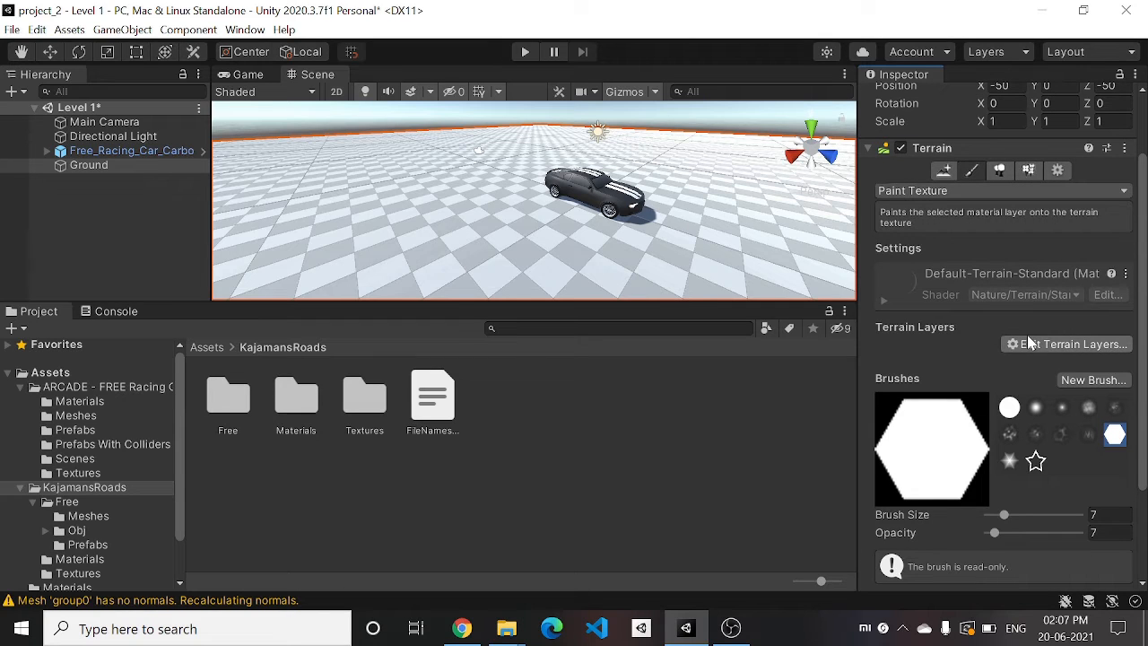
- Create a terrain layer for the Ground from the GrassGreenTexture512x512 texture
left_click(1029, 341)
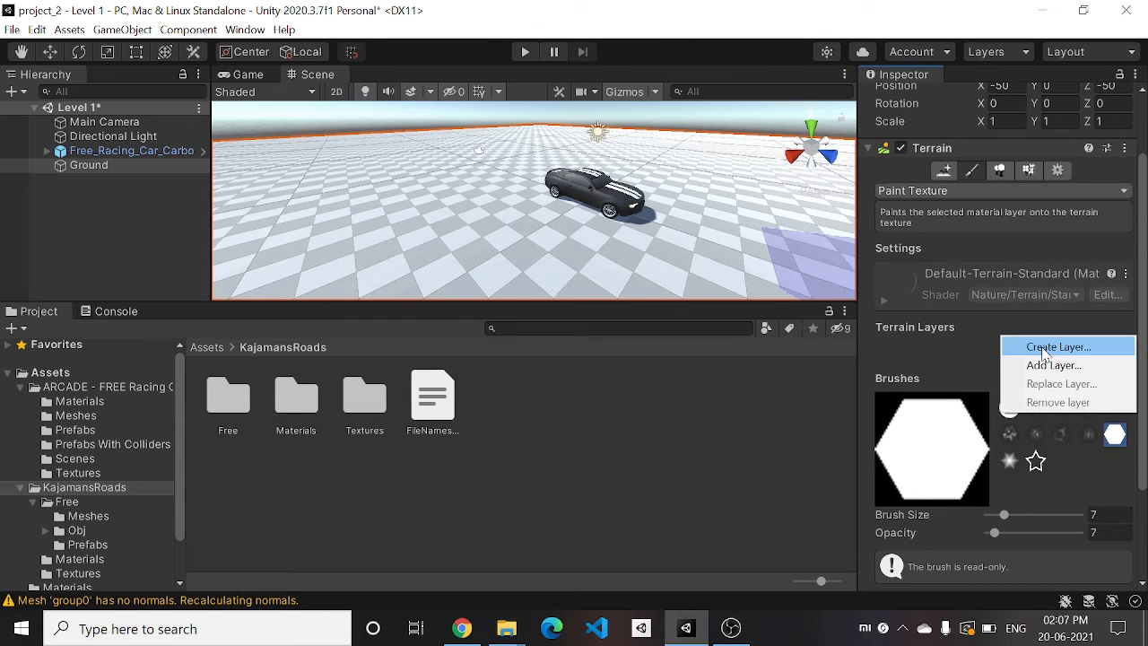
left_click(1054, 346)
scroll(940, 364, "down", 1)
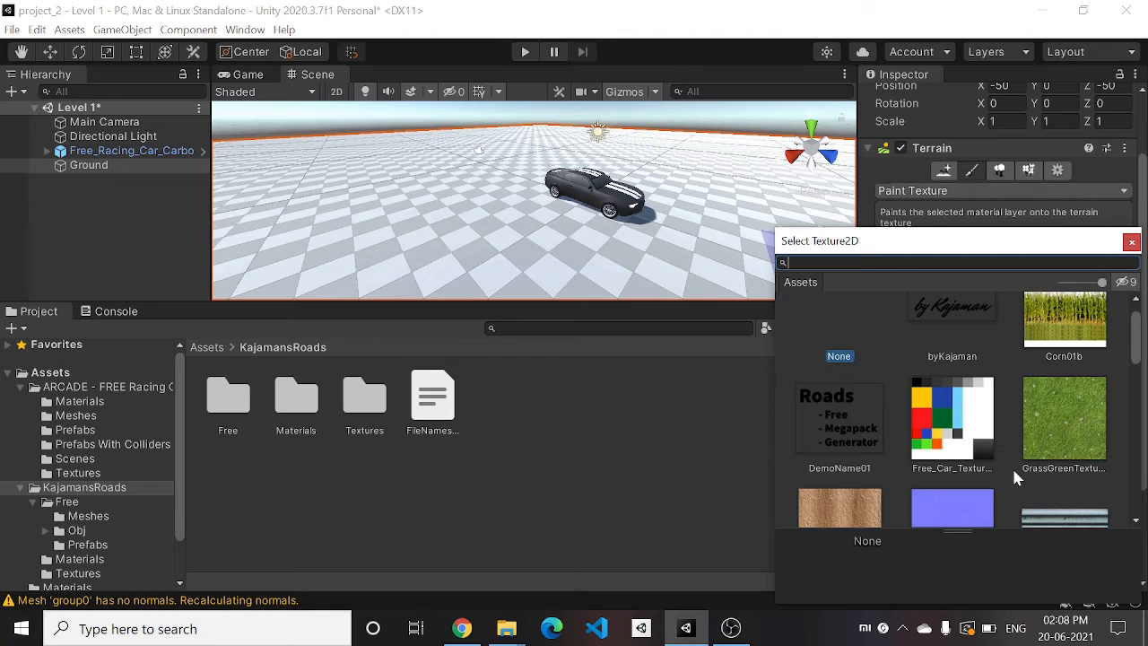
scroll(1014, 477, "down", 3)
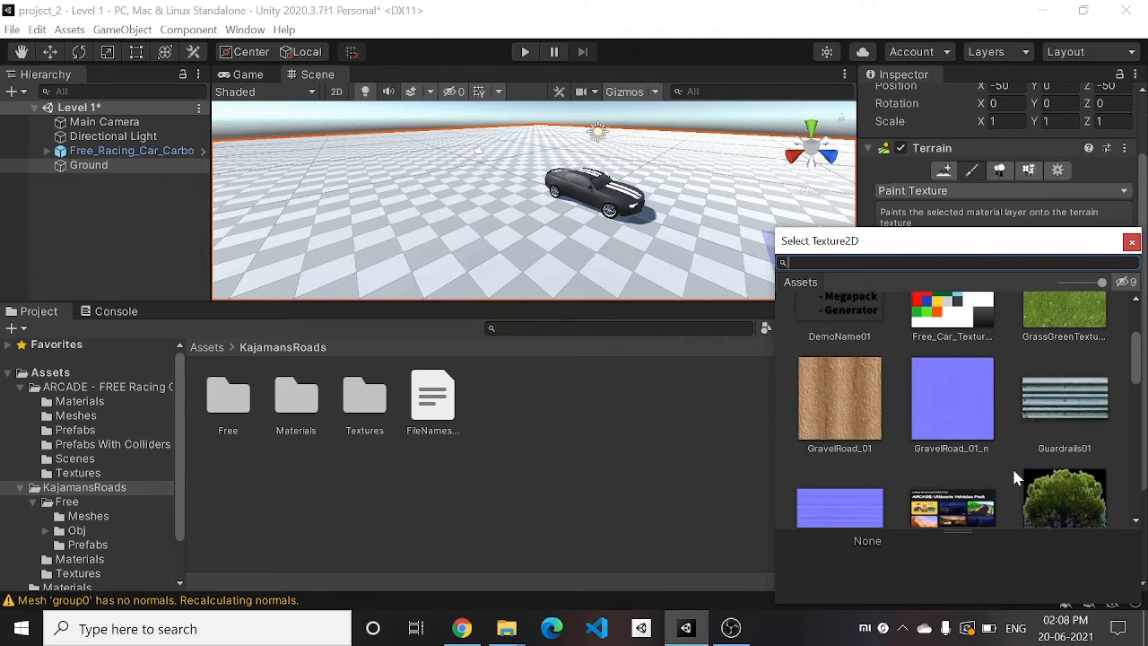
scroll(1015, 472, "up", 1)
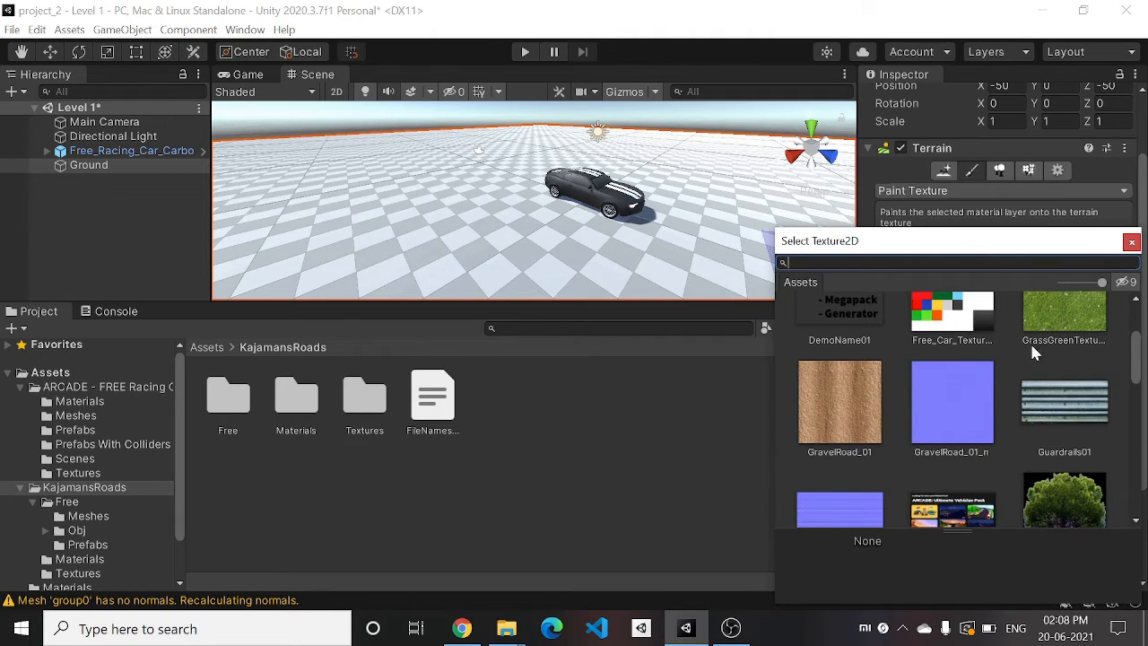
left_click(1062, 323)
scroll(1061, 323, "up", 1)
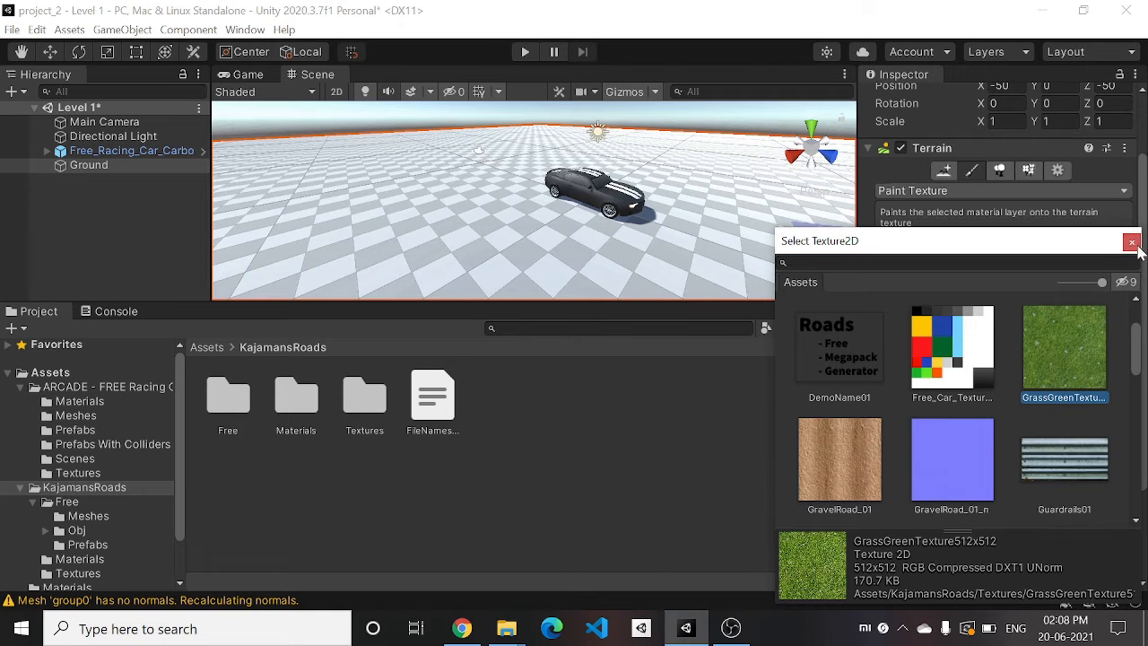
scroll(1019, 418, "down", 6)
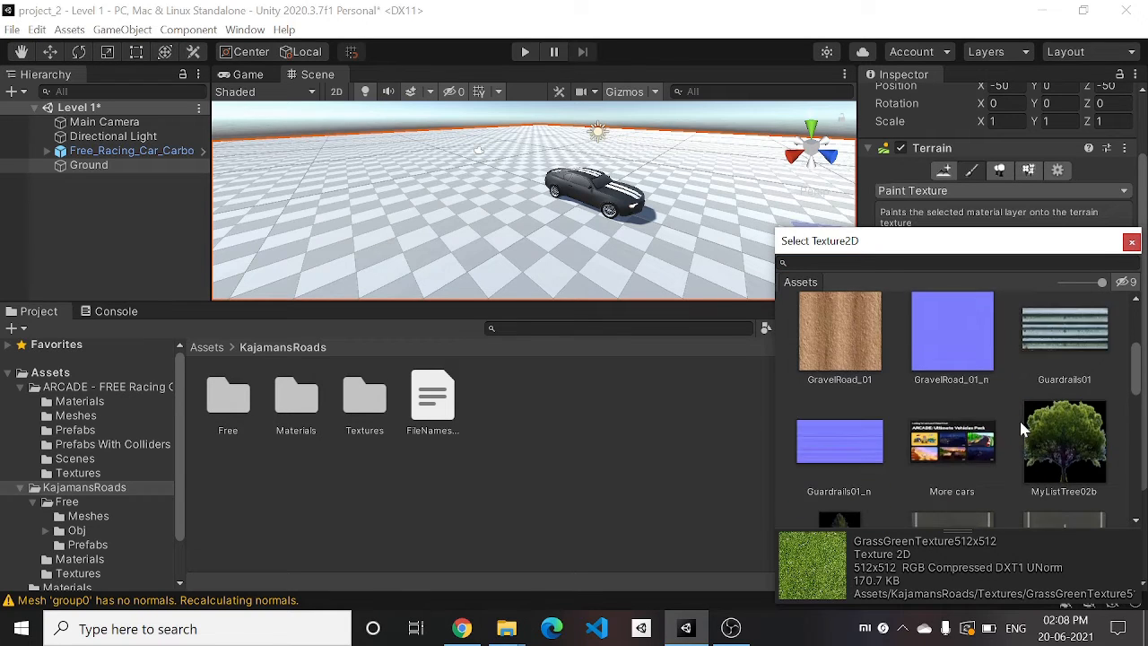
scroll(1021, 429, "down", 4)
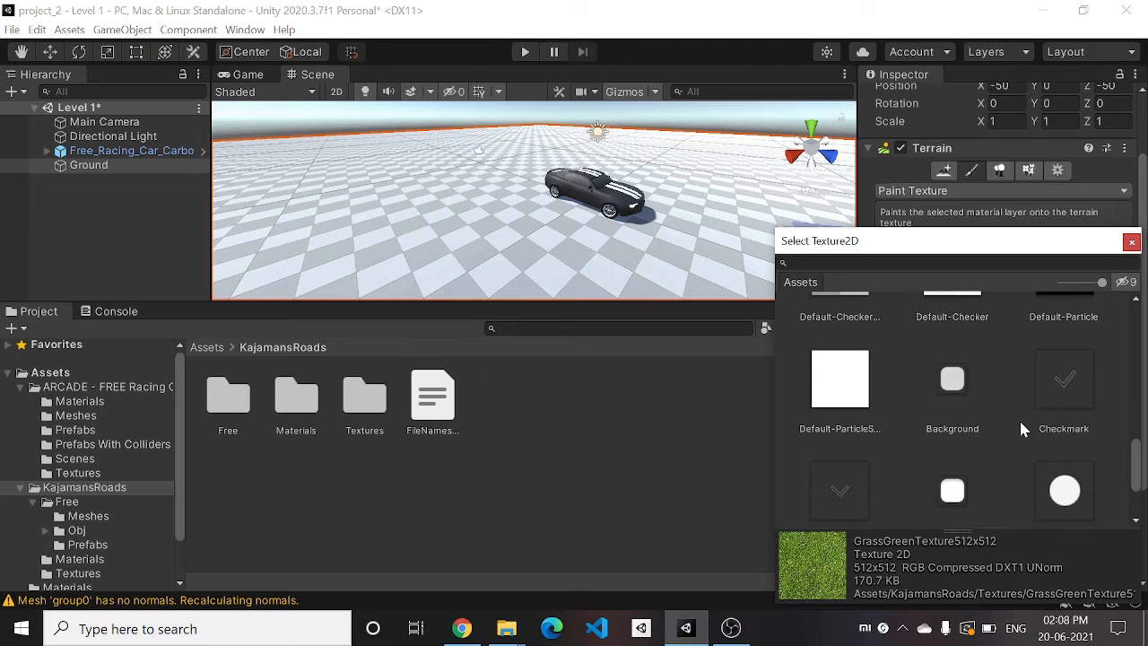
scroll(1019, 418, "up", 10)
left_click(1132, 240)
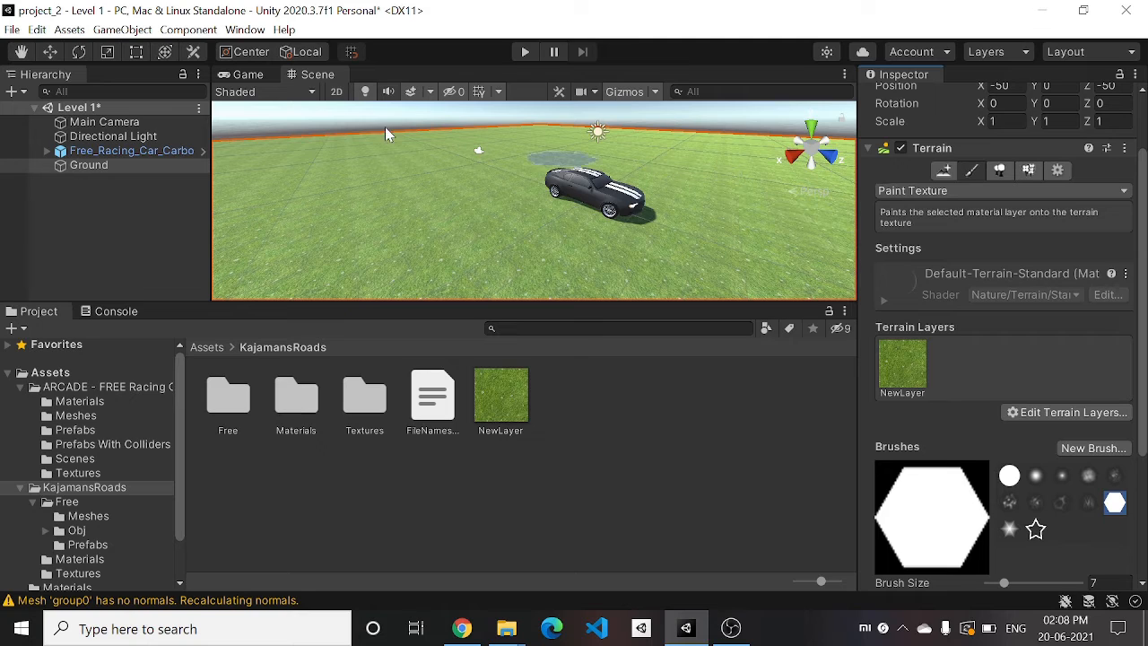
- Examine the car on the grass ground in the Game view and the Scene view
left_click(244, 76)
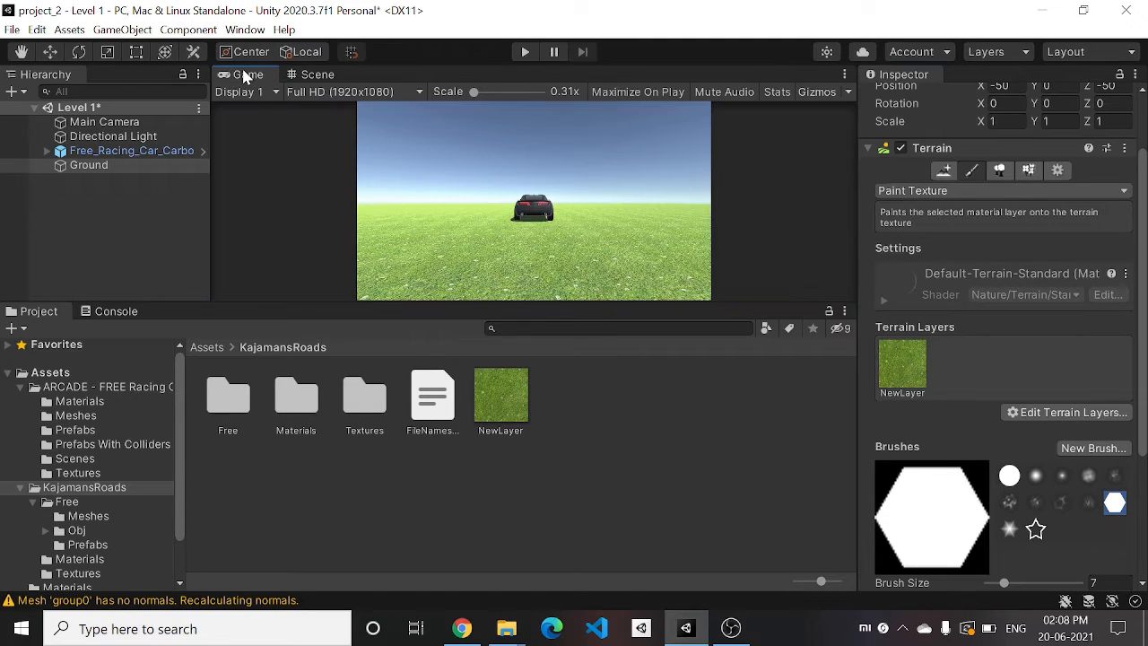
left_click(317, 75)
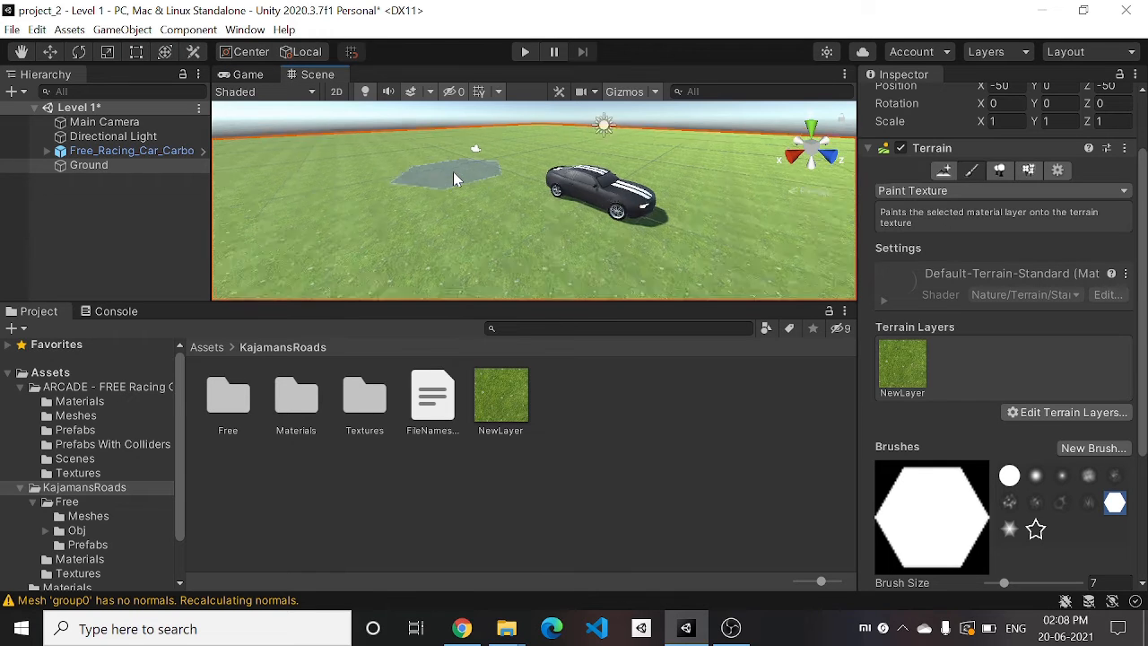
scroll(453, 175, "down", 5)
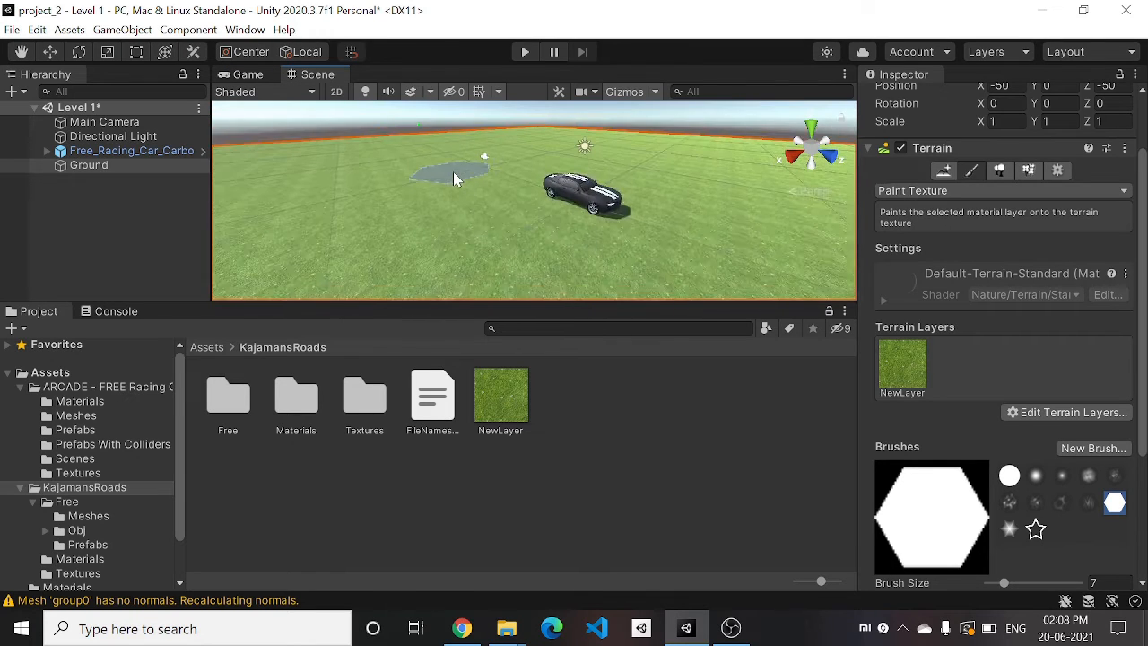
left_click(248, 76)
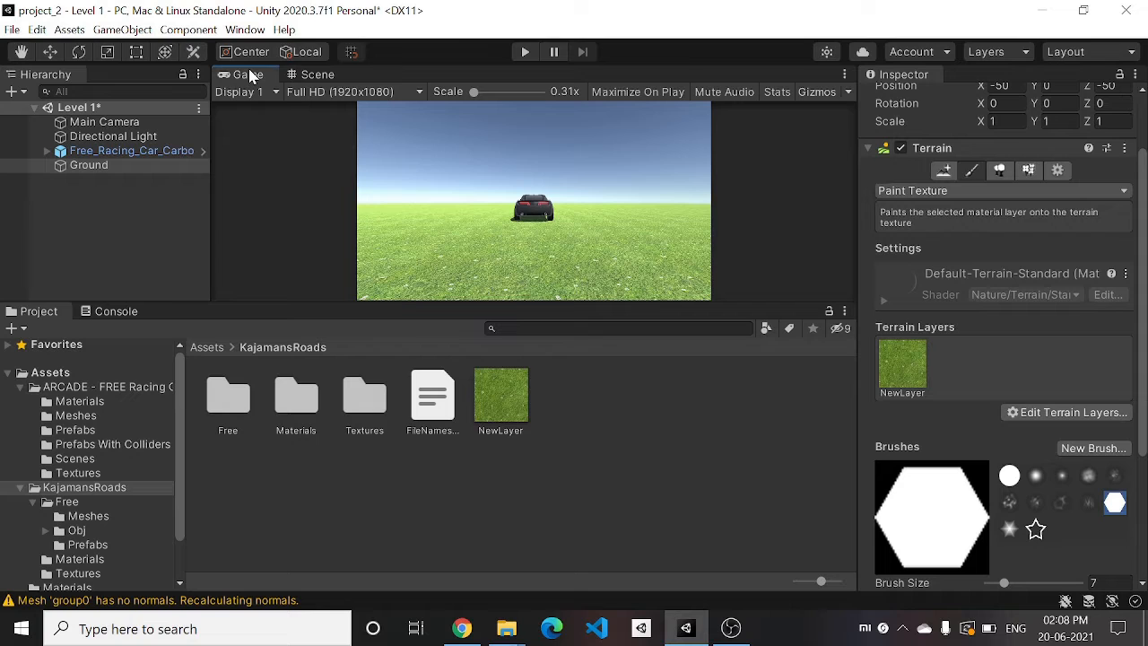
left_click(337, 77)
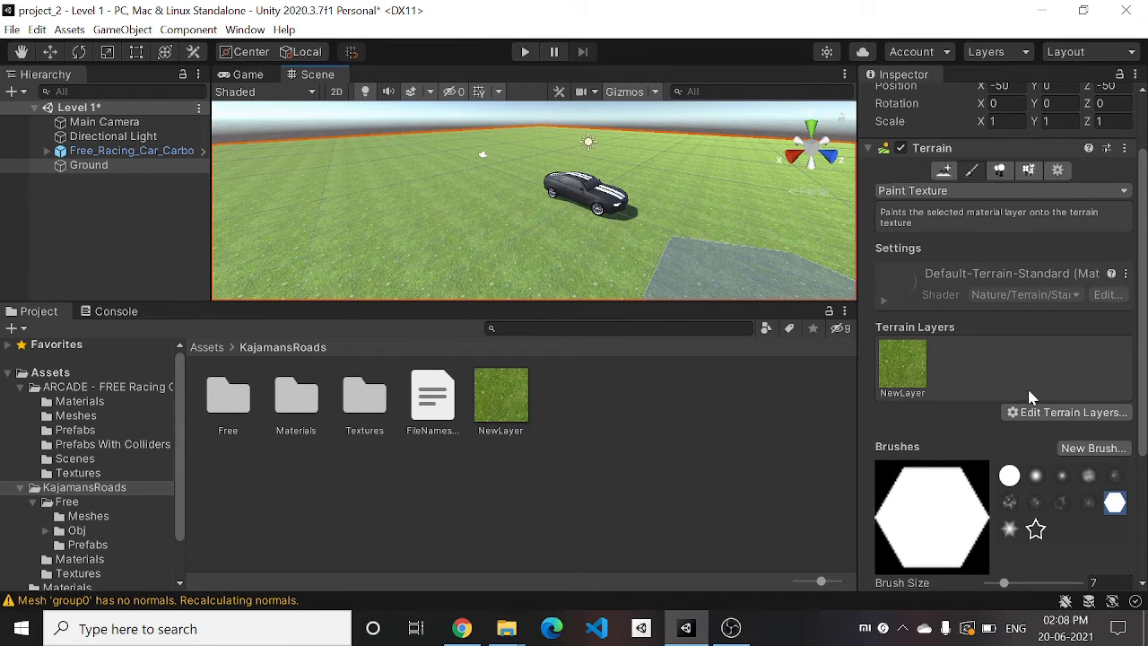
- Create a second terrain layer for the Ground from the Road_2lane_dark02 texture
left_click(1068, 412)
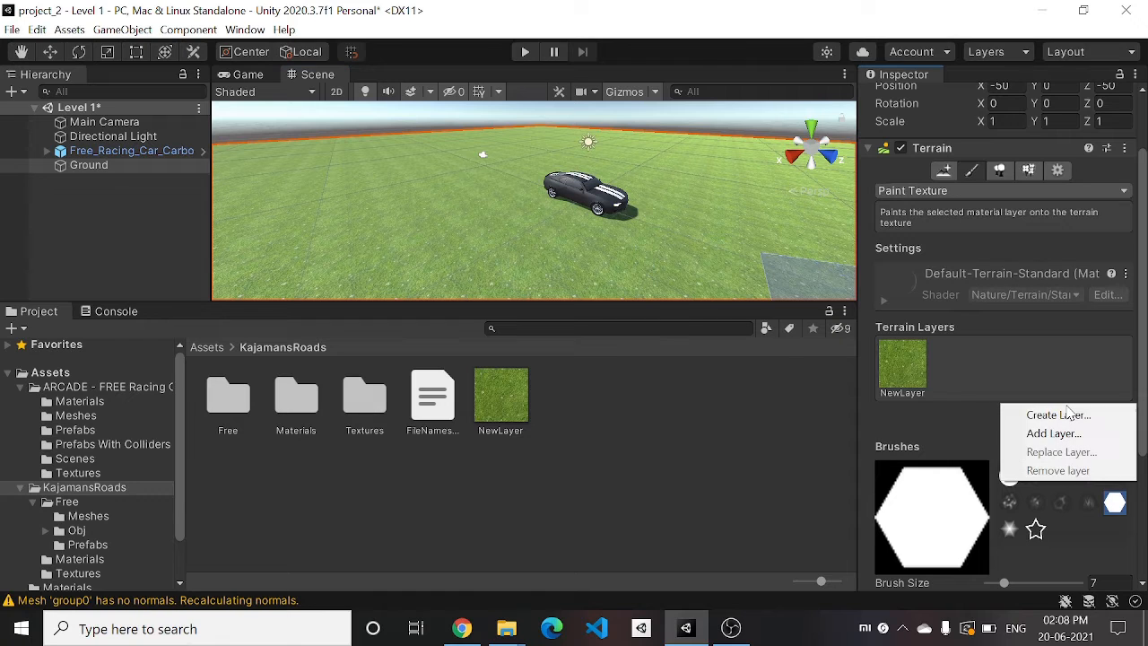
left_click(1071, 415)
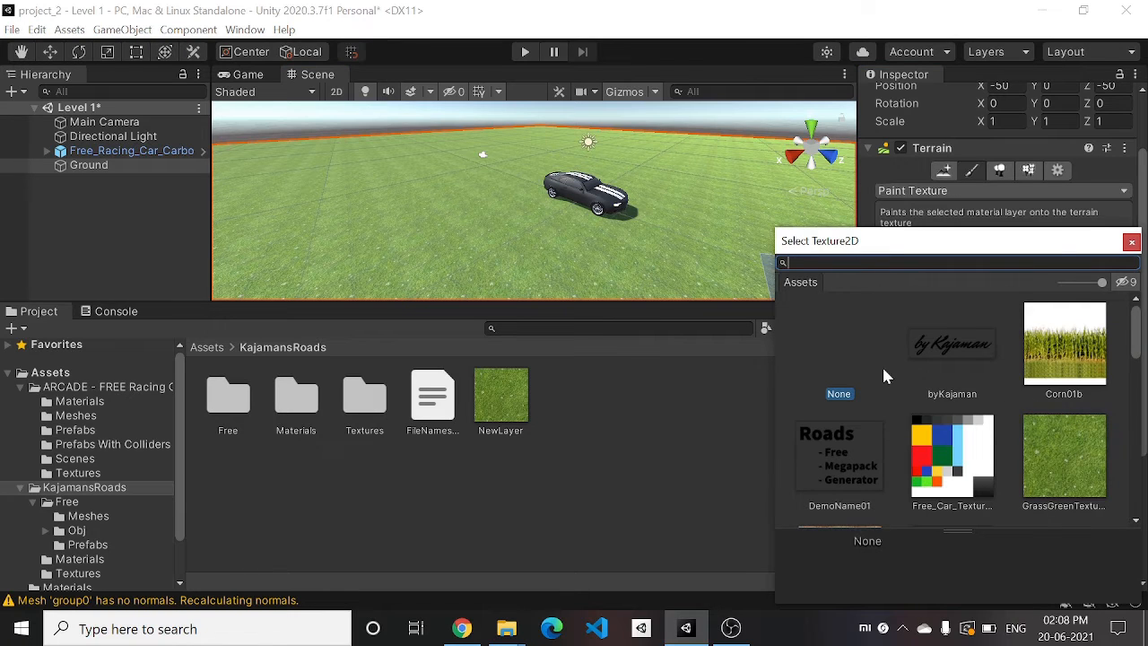
scroll(884, 371, "down", 4)
scroll(958, 437, "down", 5)
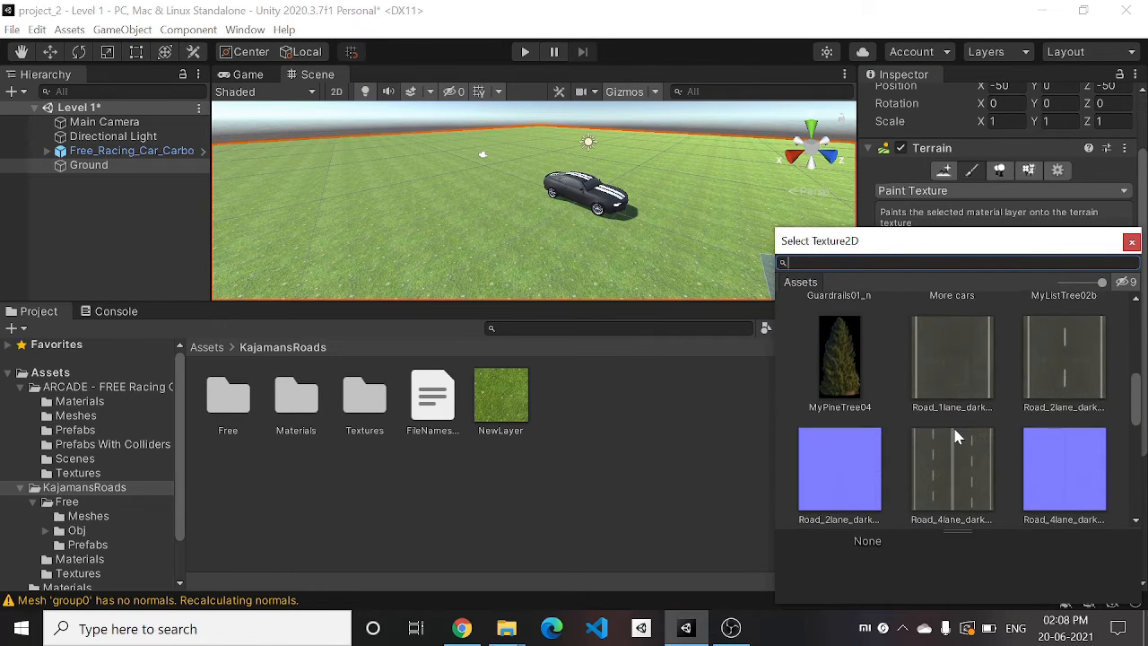
left_click(1050, 368)
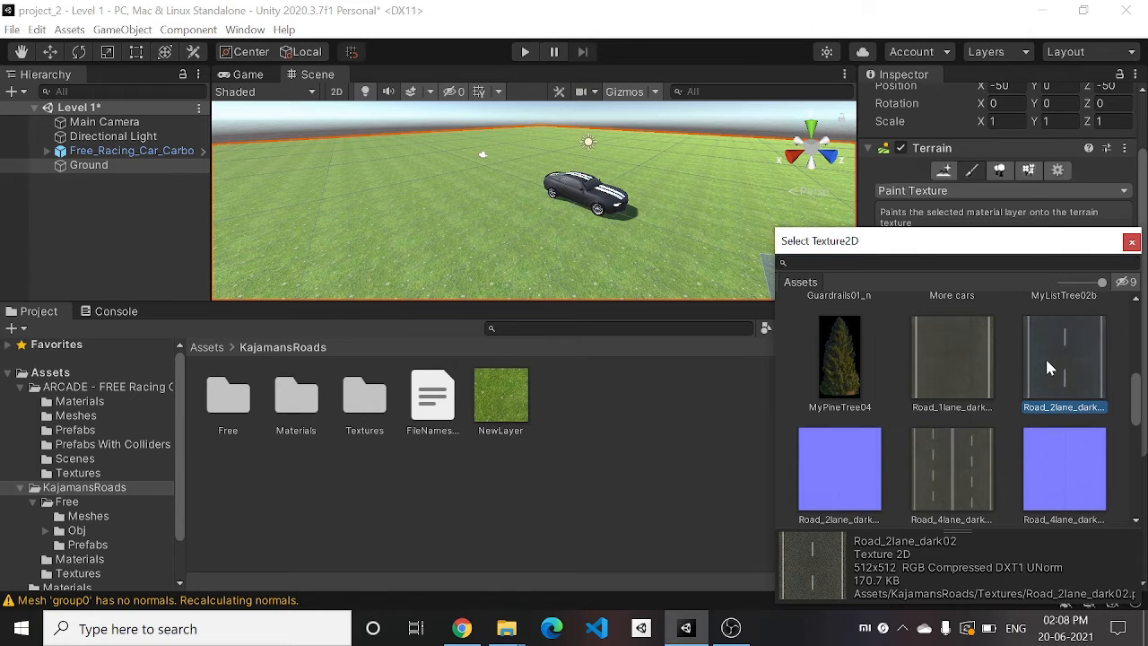
scroll(1025, 396, "down", 3)
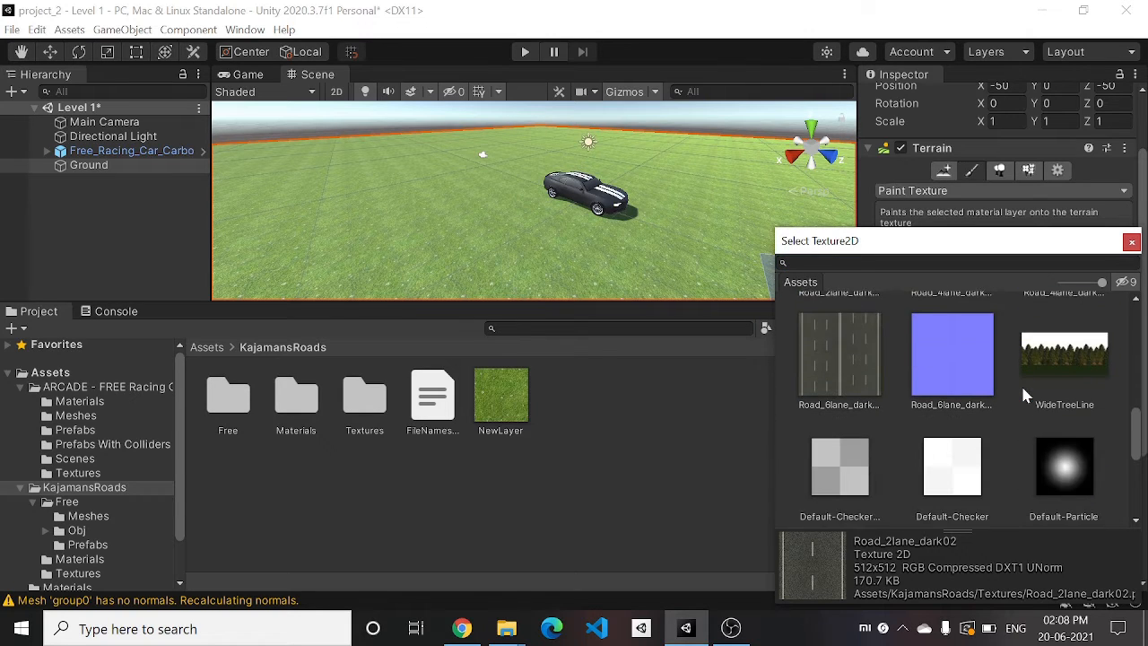
scroll(1023, 388, "up", 6)
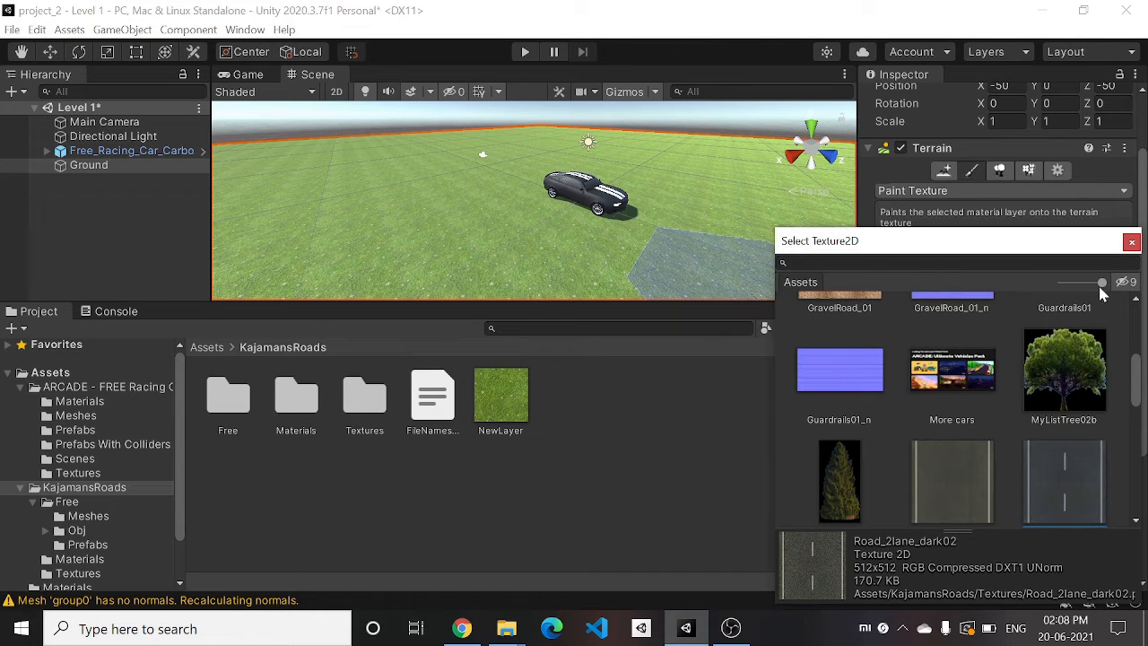
left_click(1131, 242)
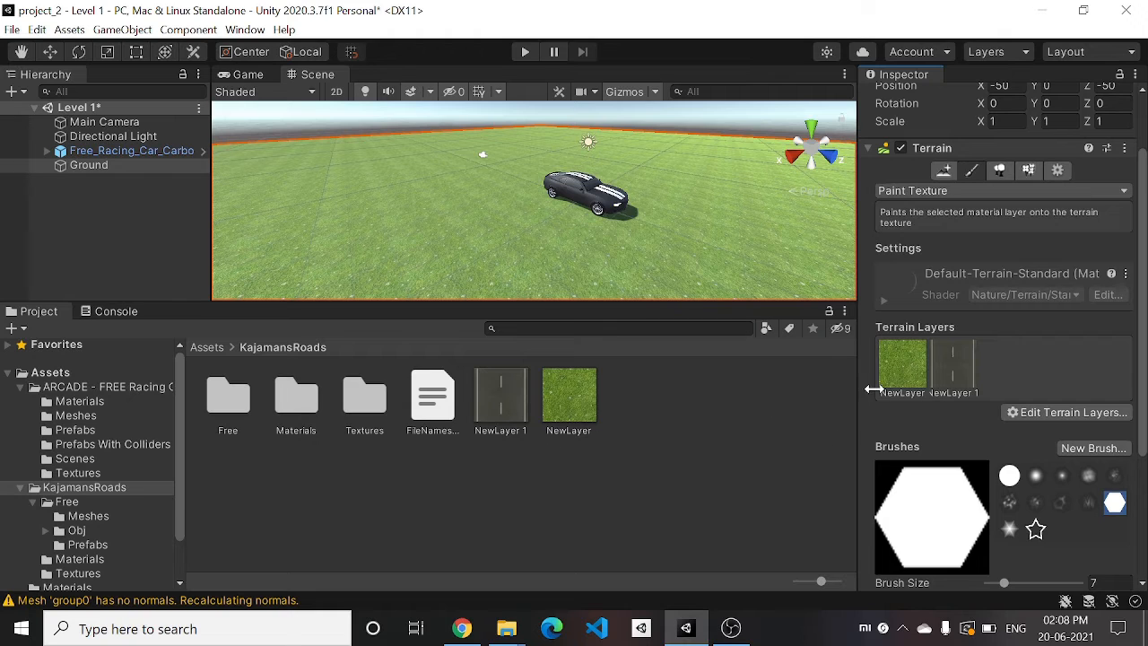
- Paint a road strip under, ahead of and behind the car with the solid round brush and the road layer, and check it in the Game view
scroll(1001, 353, "down", 4)
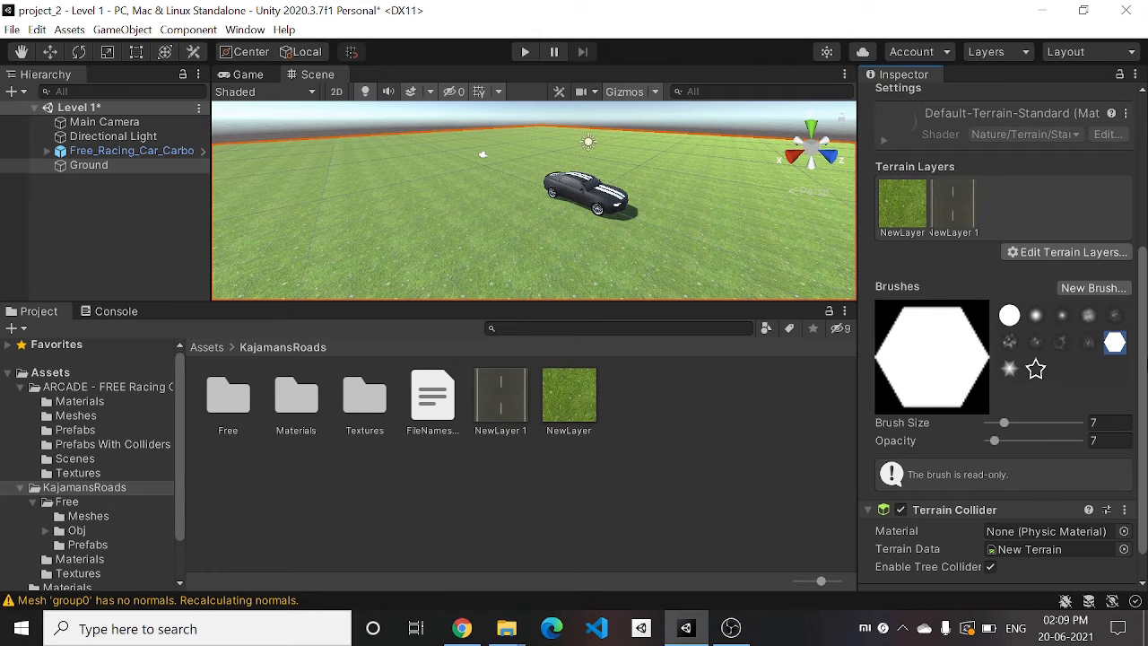
left_click(1008, 318)
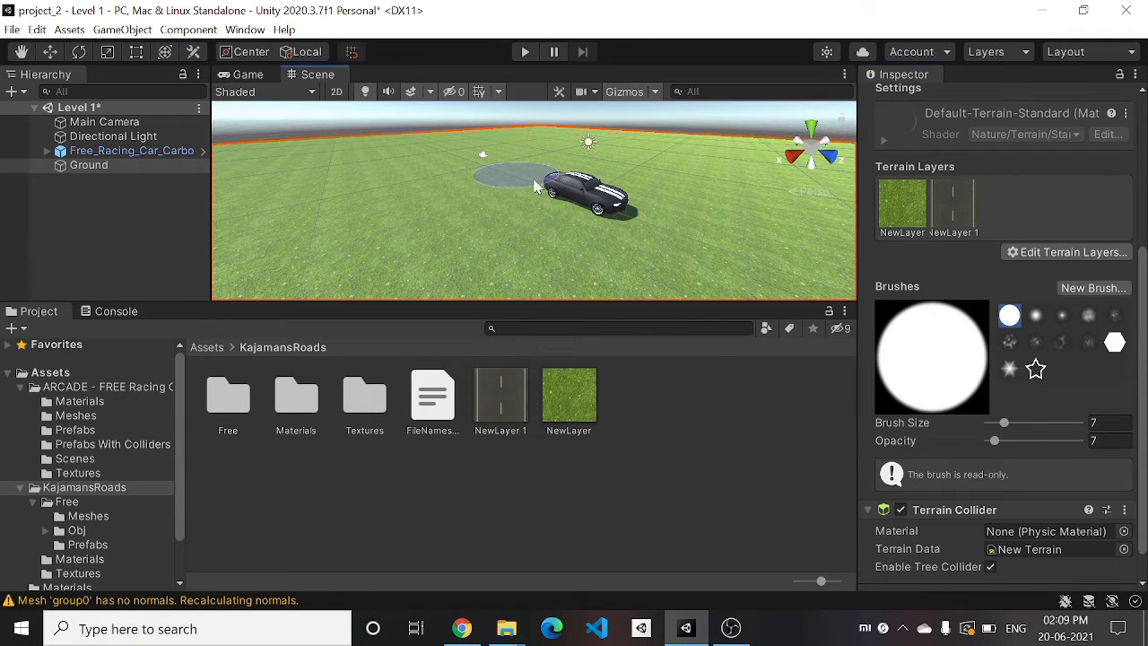
left_click(971, 216)
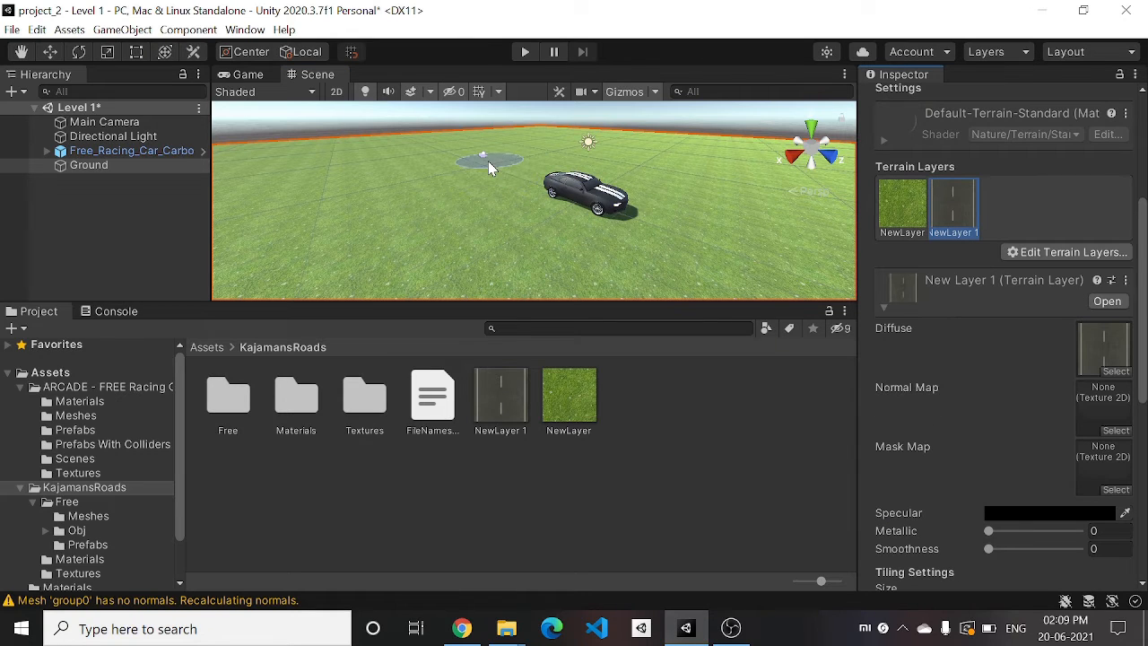
left_click_drag(481, 171, 792, 295)
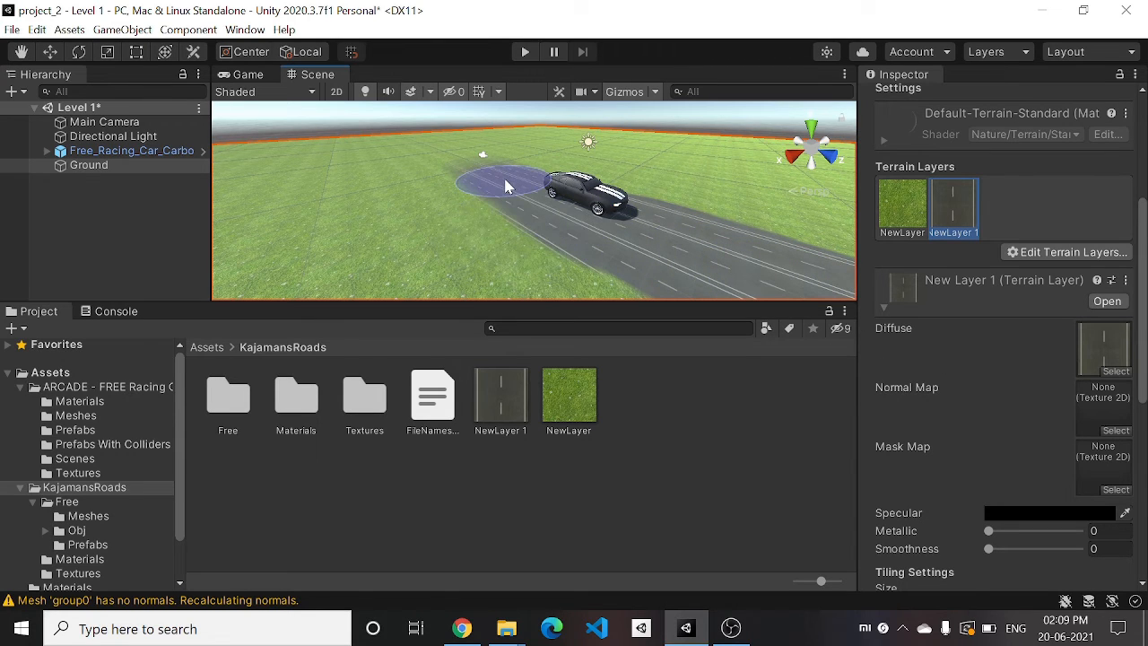
mouse_move(451, 157)
left_mouse_down()
mouse_move(462, 172)
mouse_move(399, 138)
mouse_move(456, 172)
mouse_move(403, 153)
mouse_move(502, 189)
mouse_move(403, 144)
mouse_move(421, 149)
mouse_move(417, 161)
left_mouse_up()
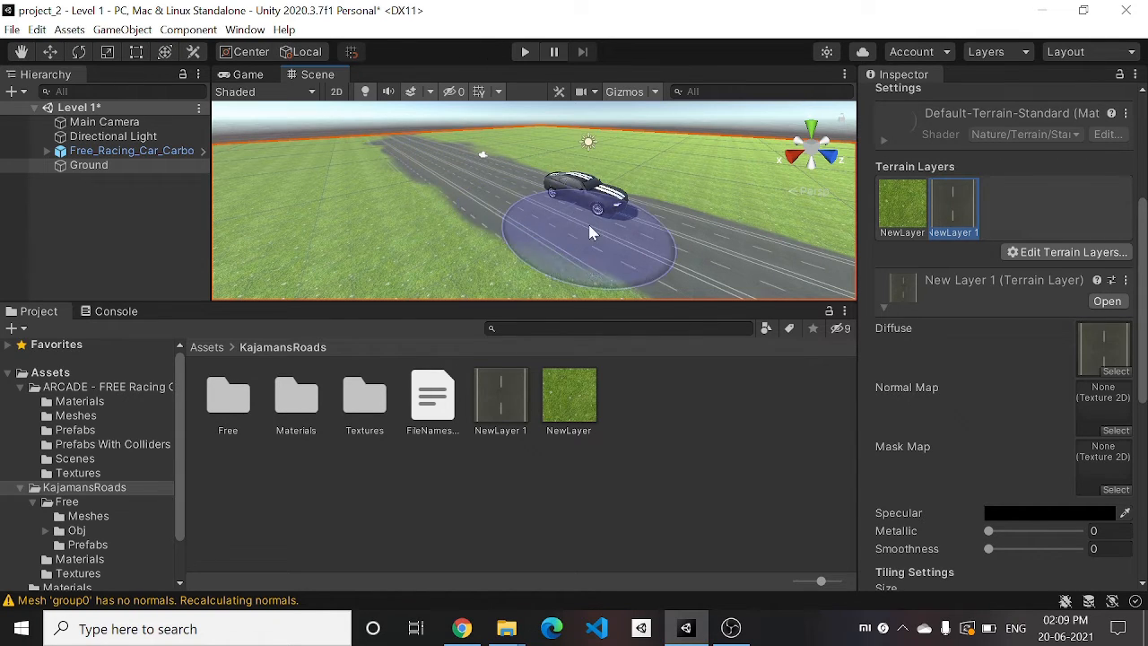
left_click(256, 77)
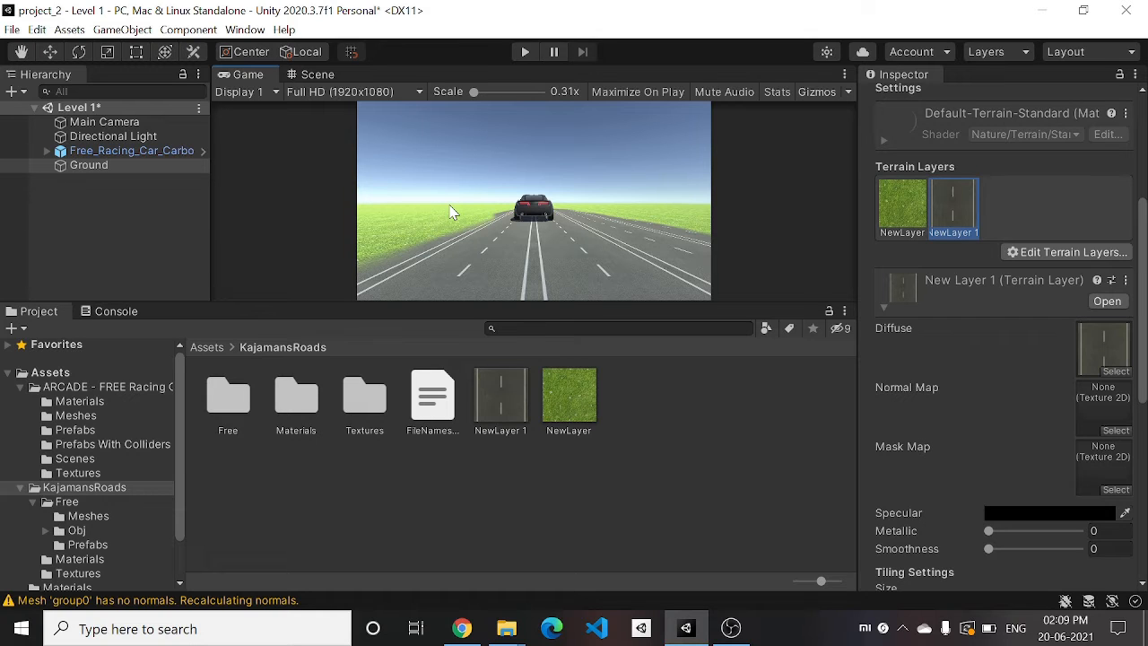
left_click(304, 79)
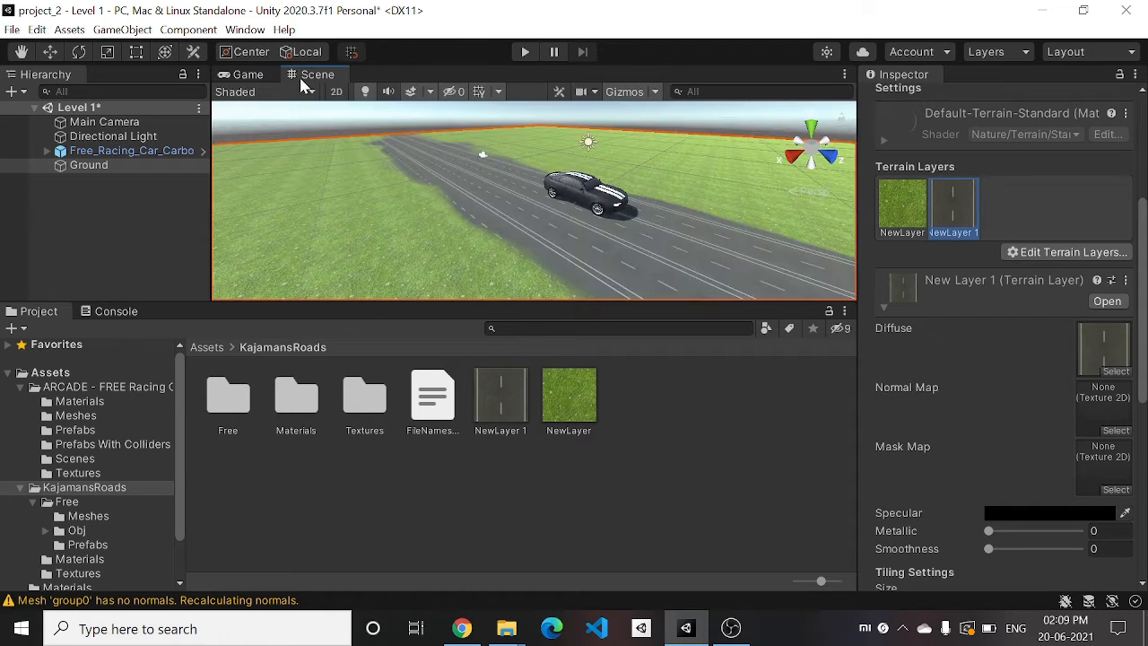
scroll(555, 238, "down", 6)
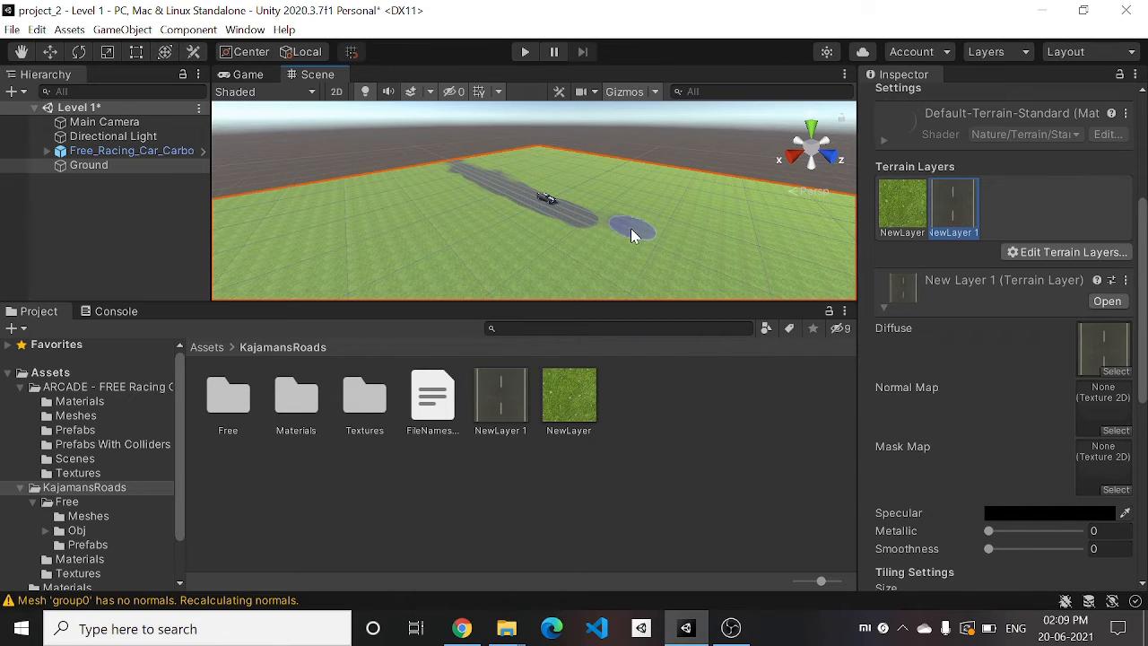
mouse_move(632, 235)
left_mouse_down()
mouse_move(615, 226)
mouse_move(654, 238)
mouse_move(584, 225)
mouse_move(699, 268)
left_mouse_up()
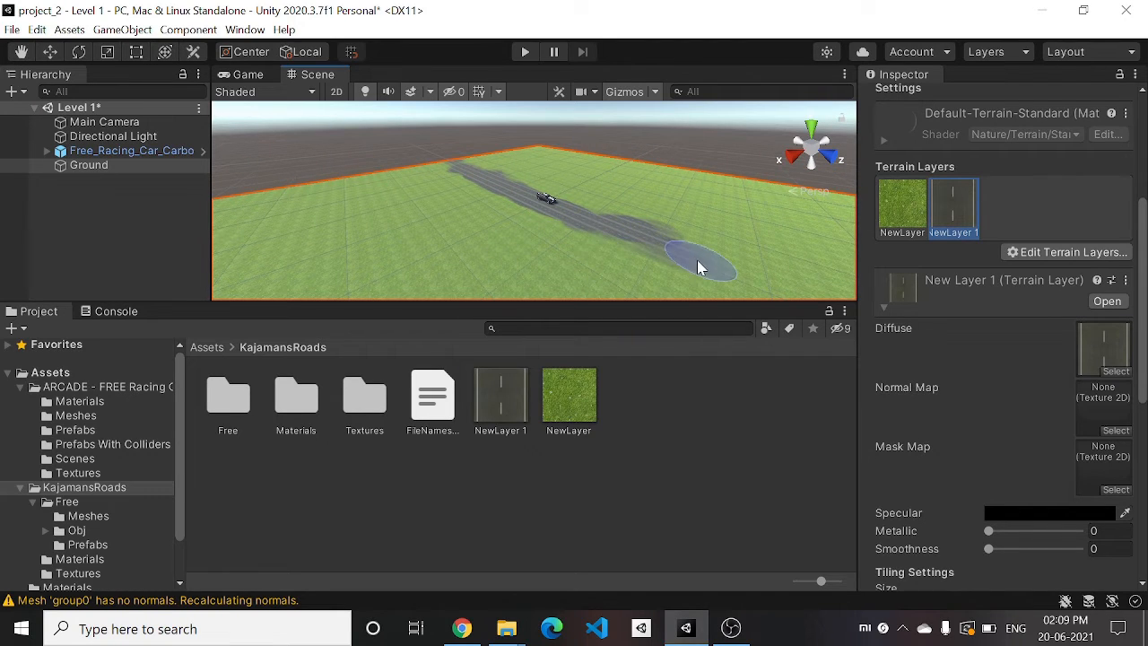
key("ctrl+z")
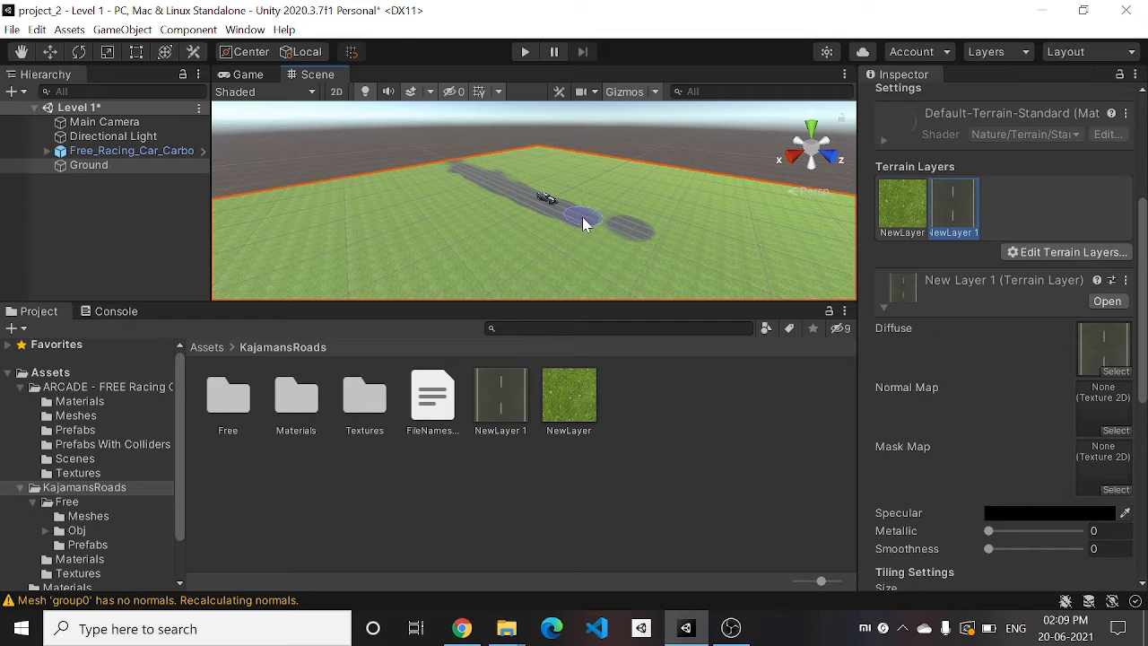
key("ctrl+z")
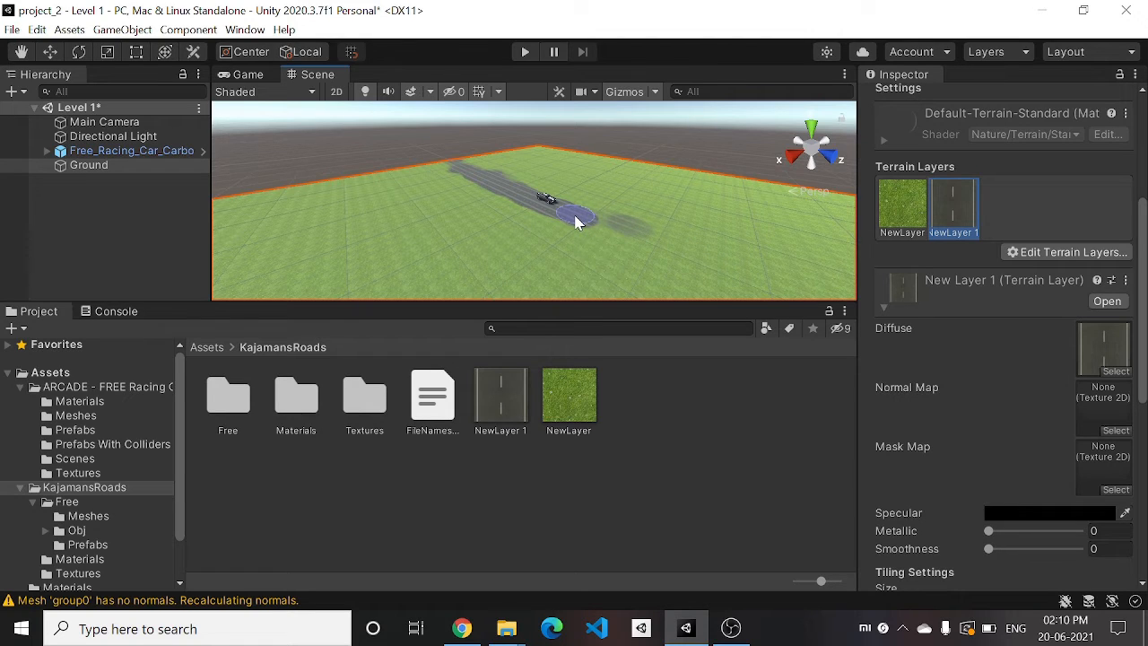
key("ctrl+z")
- Extend the painted road from its end ahead of the car towards the near edge of the Ground terrain
left_click_drag(579, 222, 787, 294)
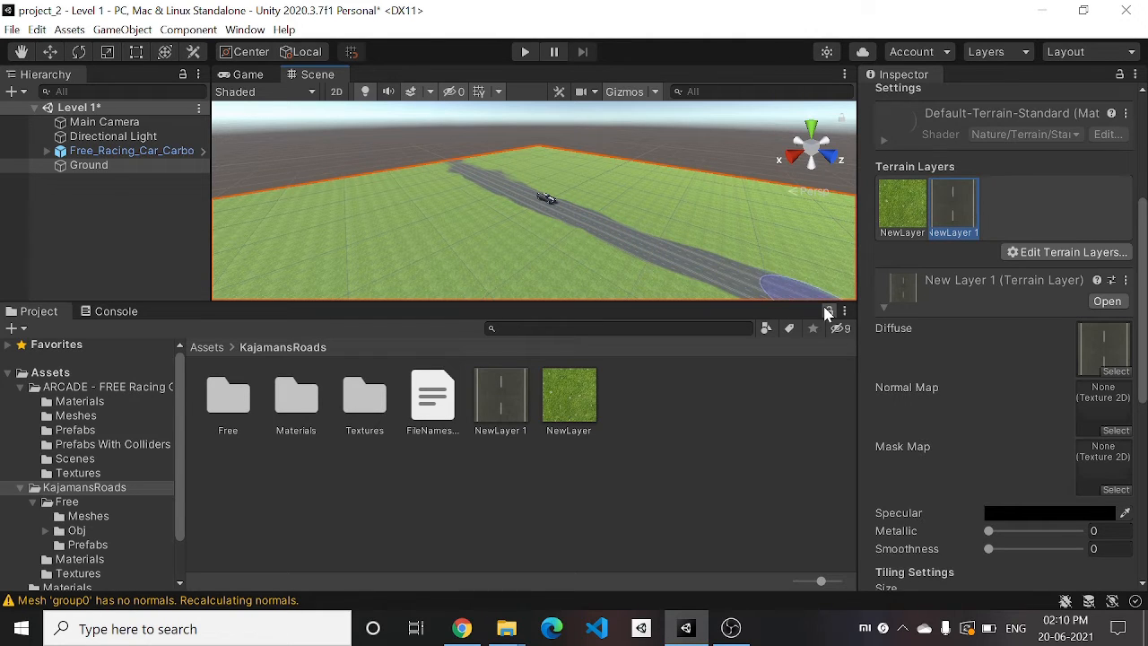
- Extend the painted road to the near edge of the Ground terrain, and check it in the Game view and Scene view
scroll(743, 274, "down", 4)
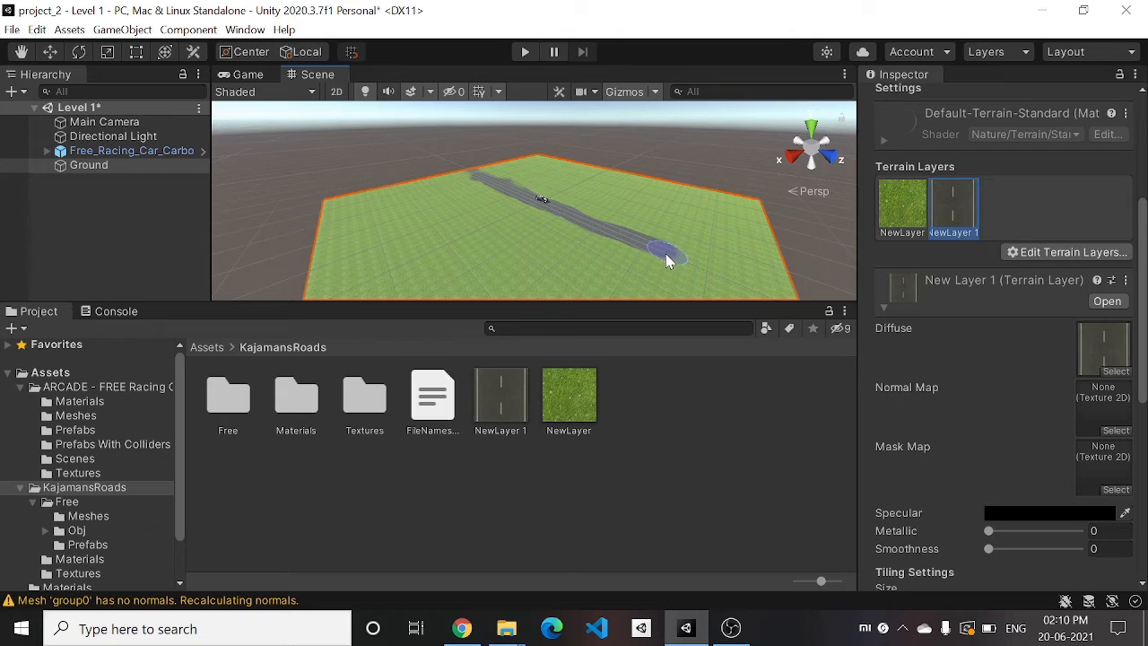
left_click_drag(673, 260, 794, 300)
key("ctrl+z")
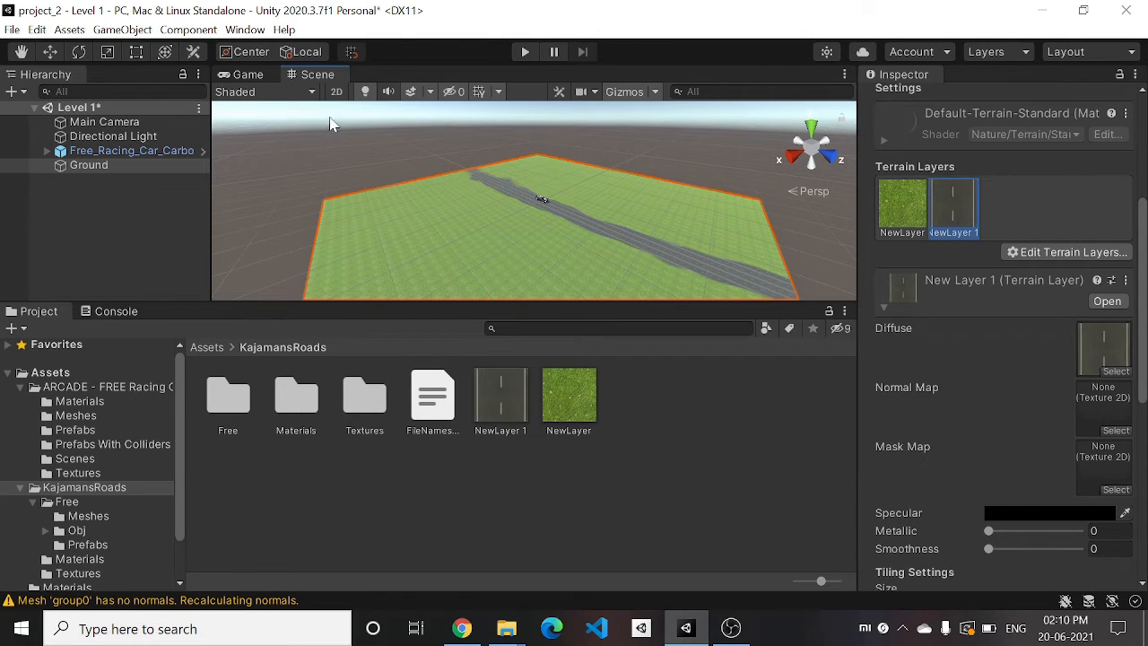
left_click(248, 74)
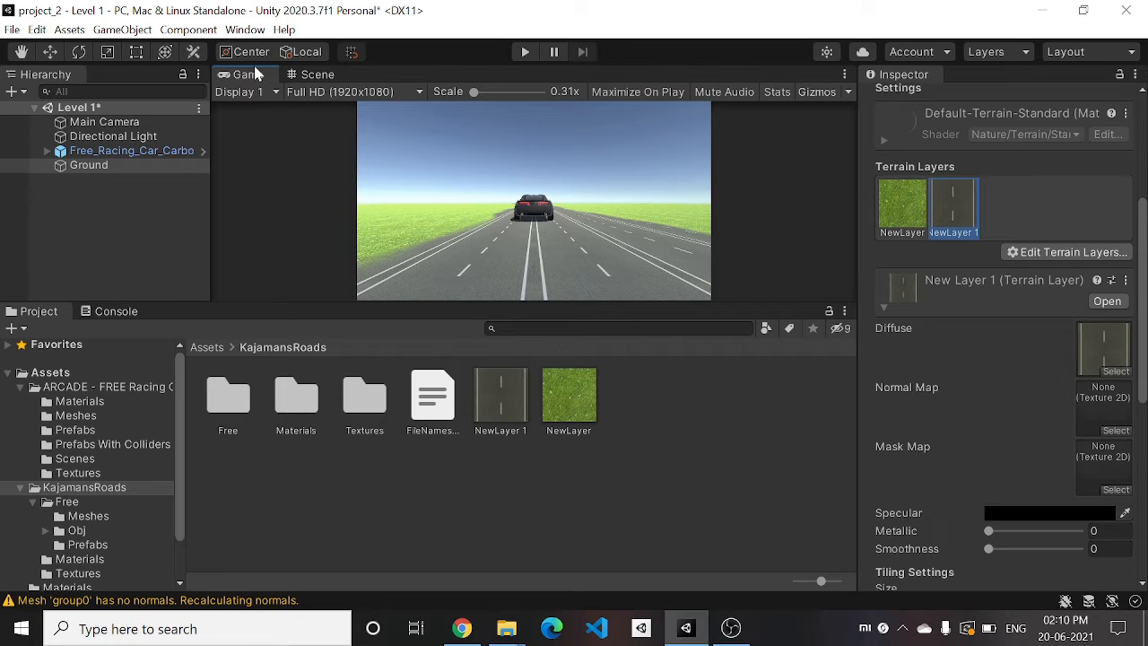
left_click(314, 74)
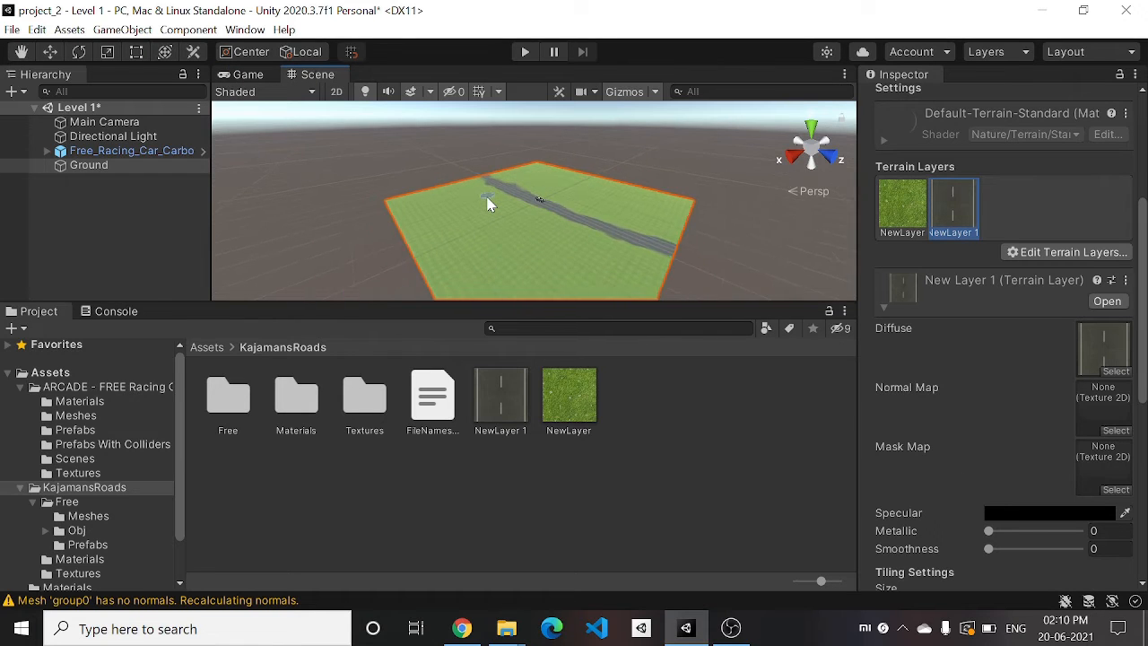
scroll(488, 205, "up", 10)
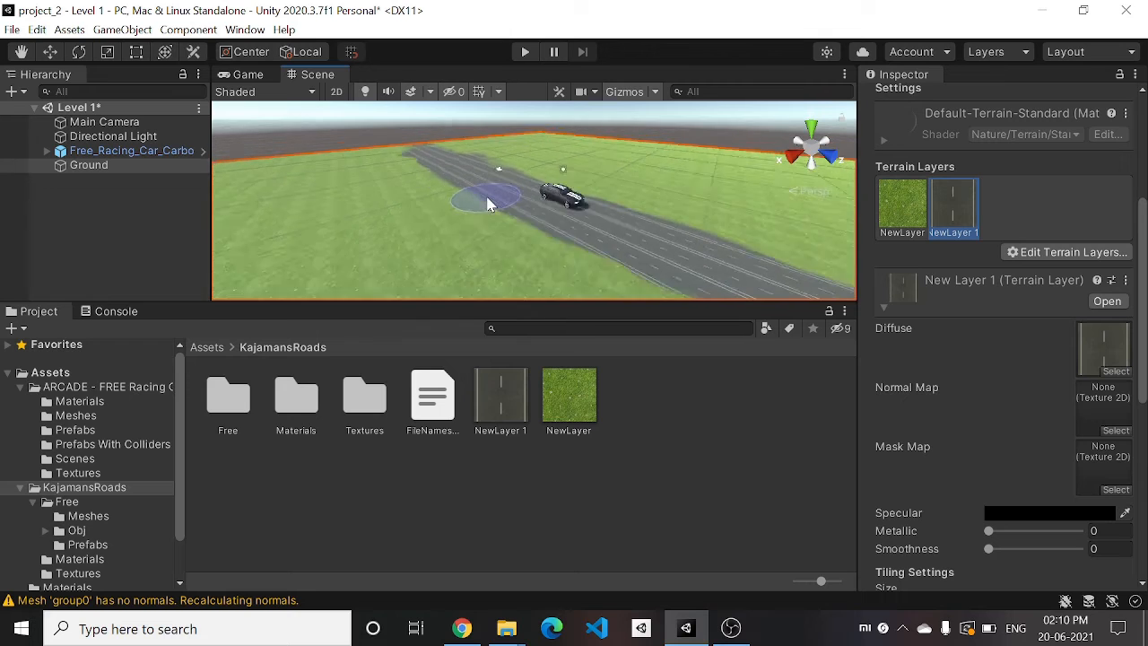
scroll(488, 204, "down", 8)
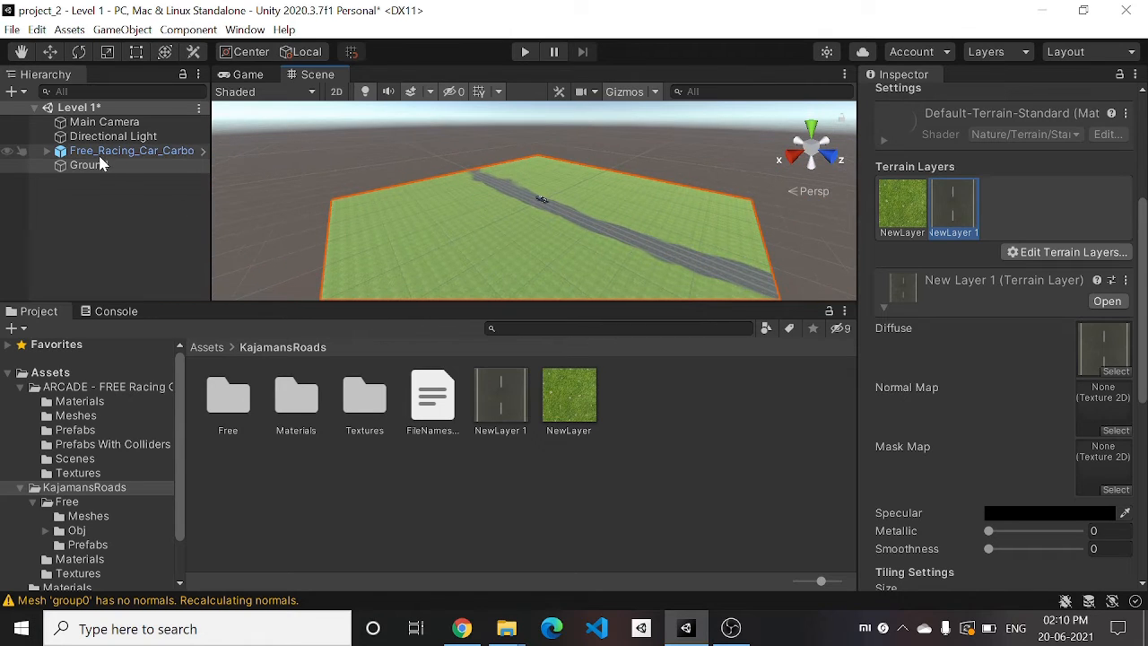
- Add the Player Controller script to Free_Racing_Car_Carbon and test driving the car in Play mode
left_click(98, 154)
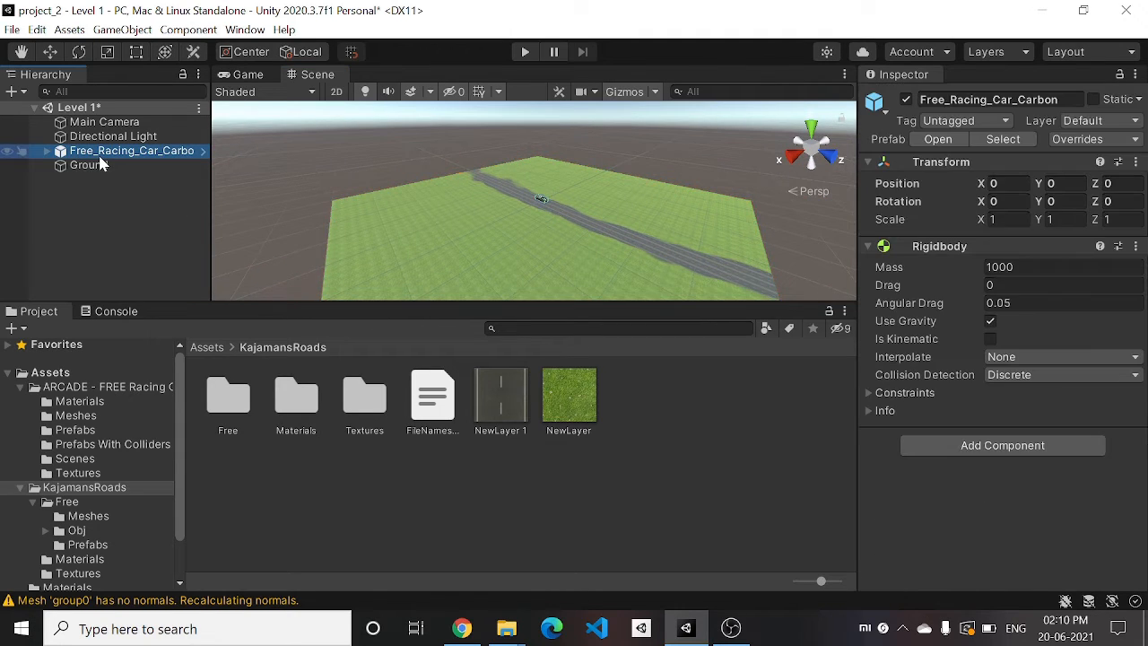
left_click(1032, 448)
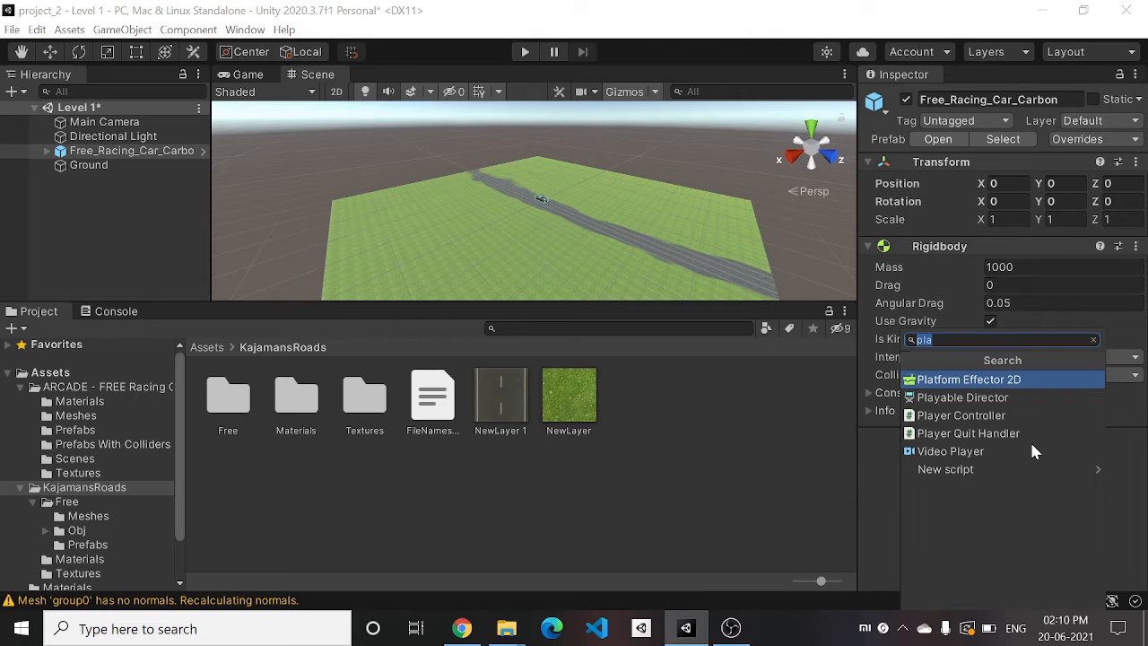
left_click(984, 415)
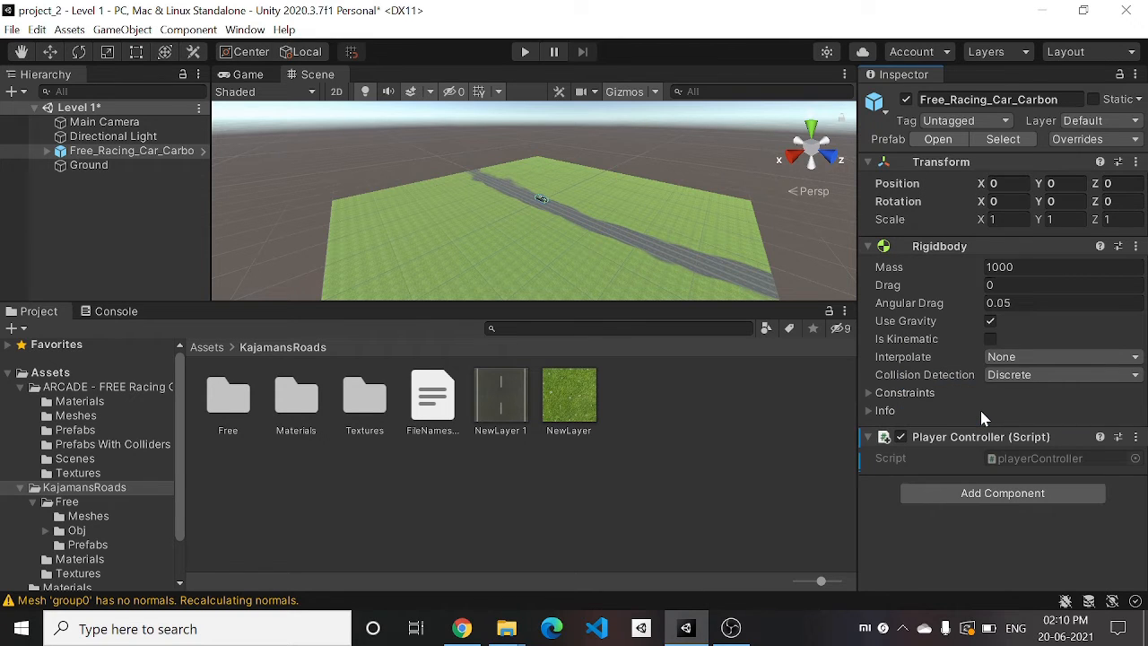
left_click(523, 54)
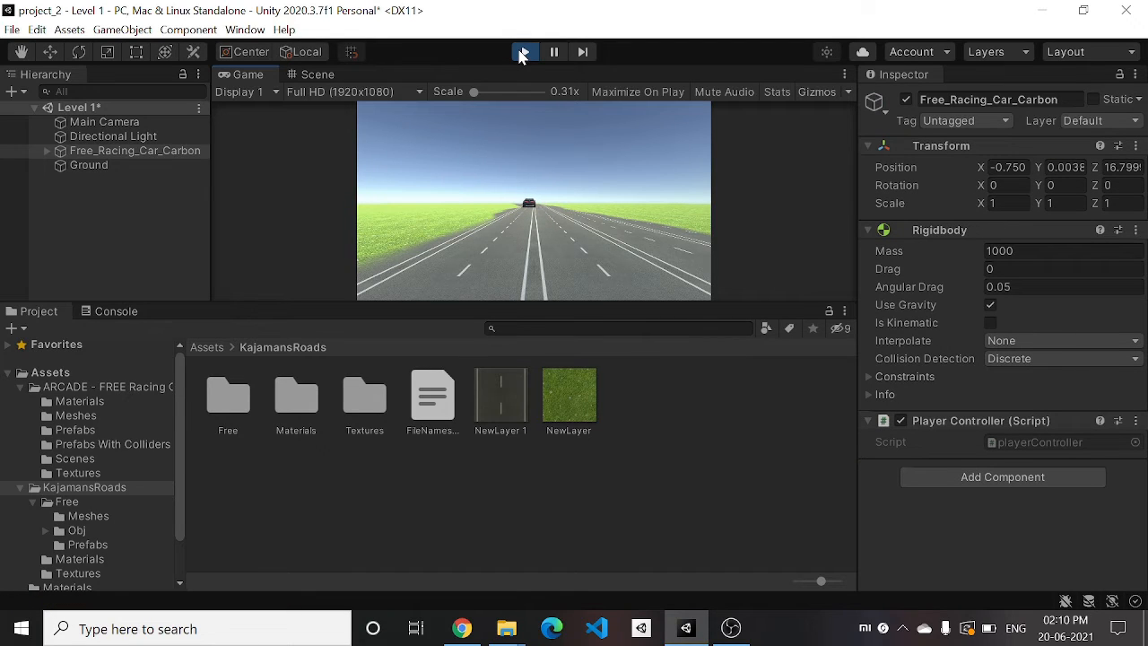
left_click(523, 54)
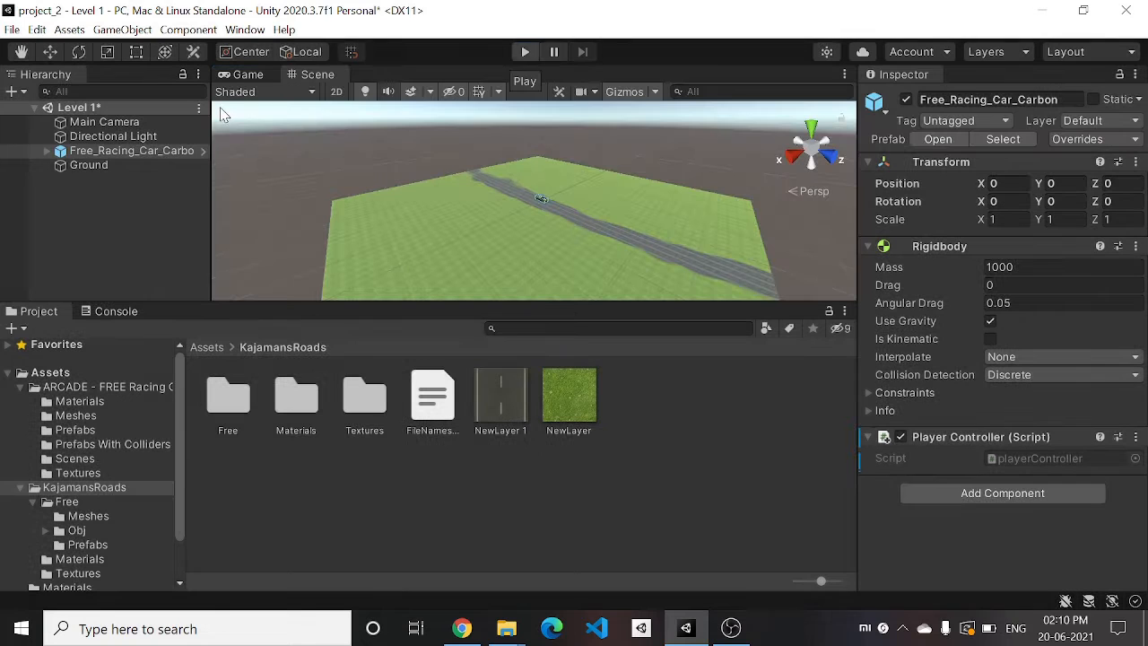
- Make the Main Camera a child of Free_Racing_Car_Carbon and test in Play mode that it follows the car
left_click(106, 123)
left_click_drag(106, 125, 101, 152)
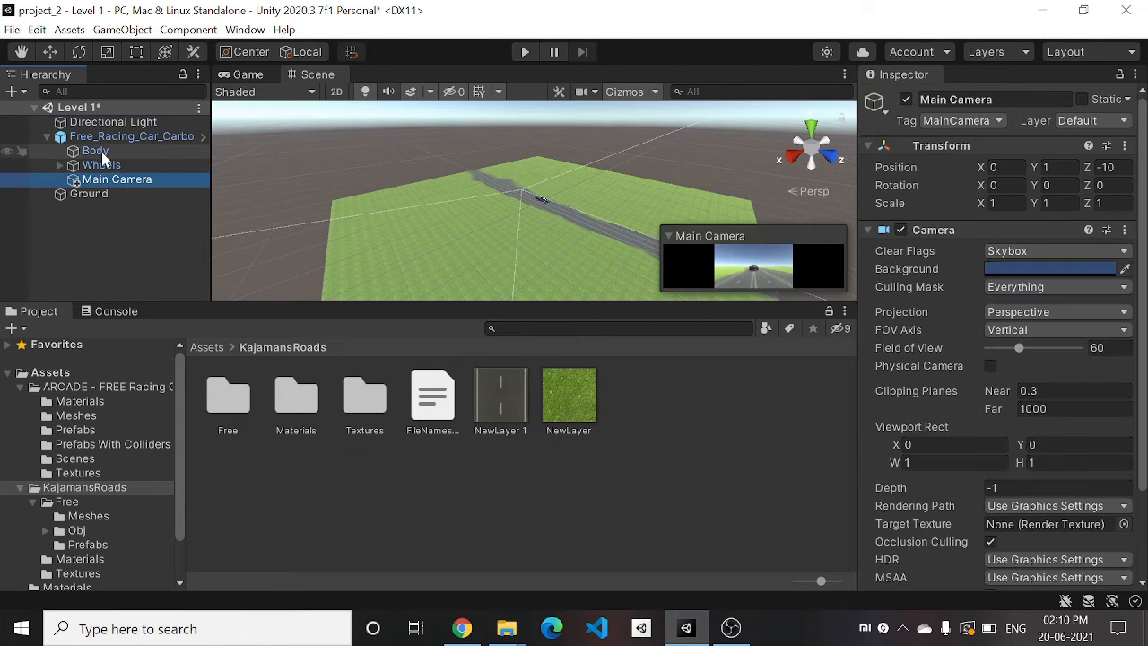
double_click(101, 150)
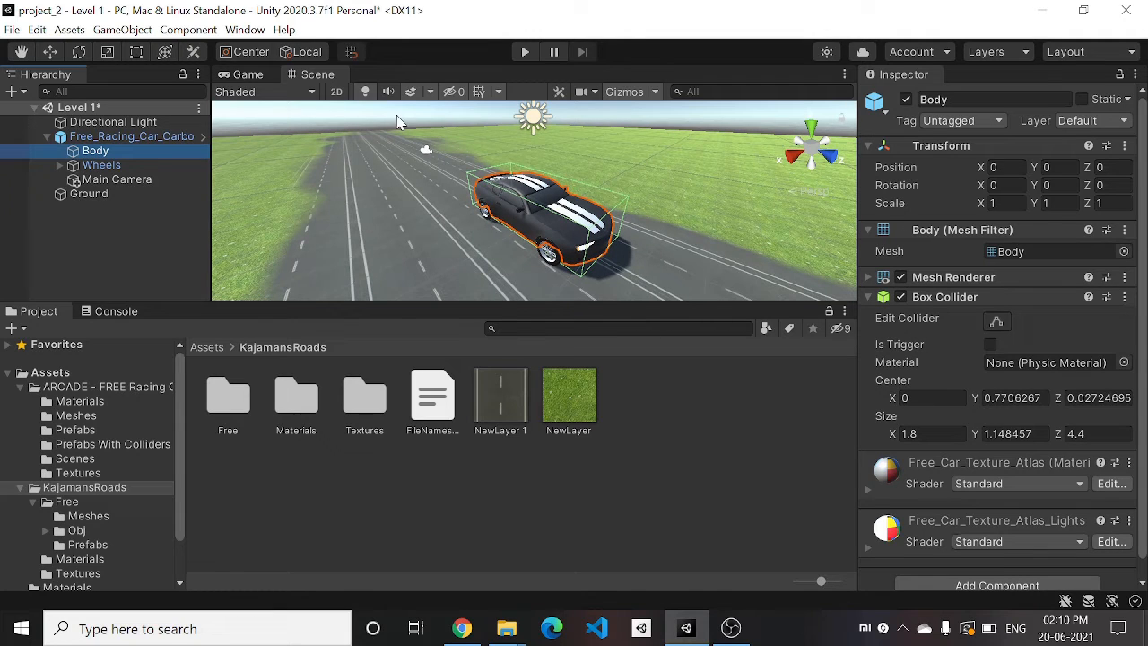
left_click(244, 75)
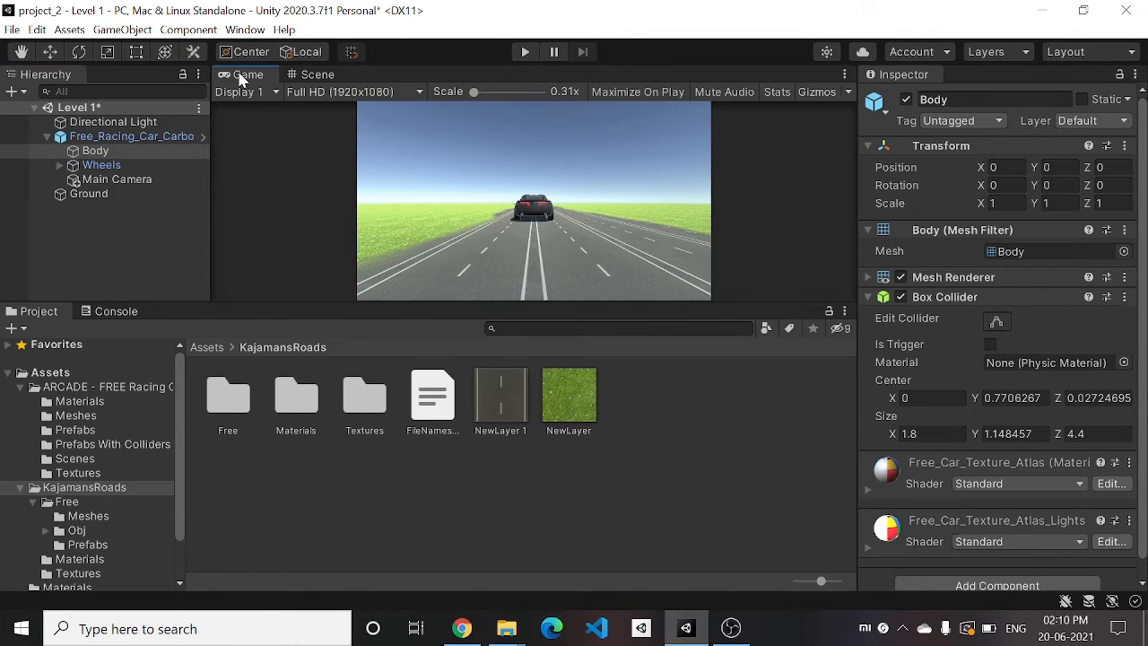
left_click(525, 52)
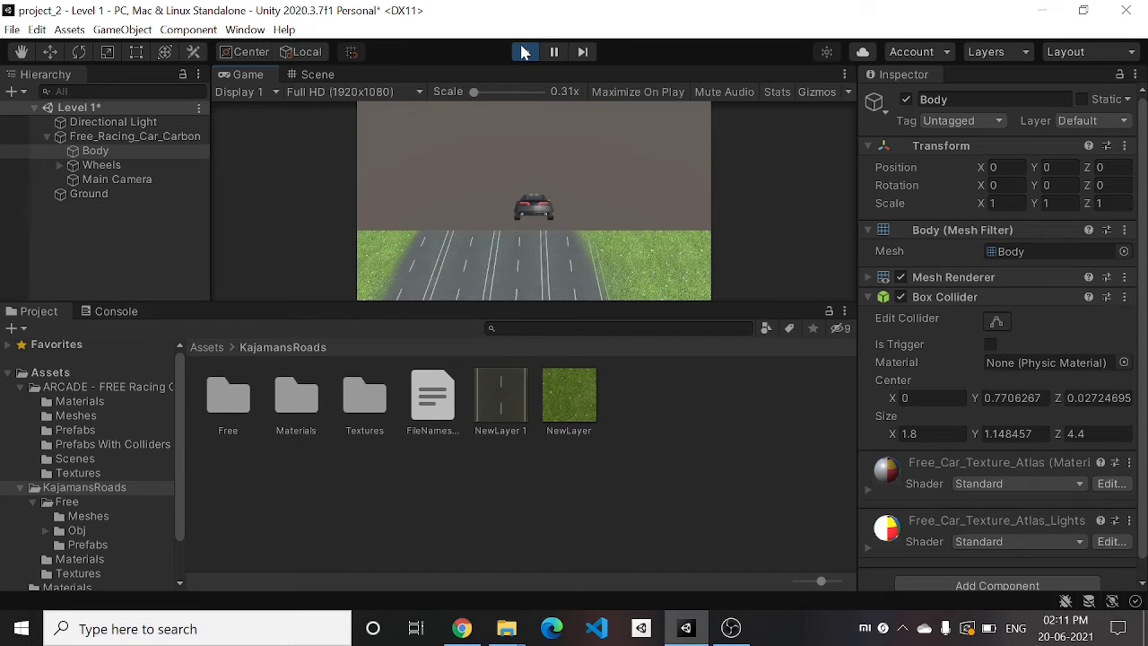
left_click(525, 52)
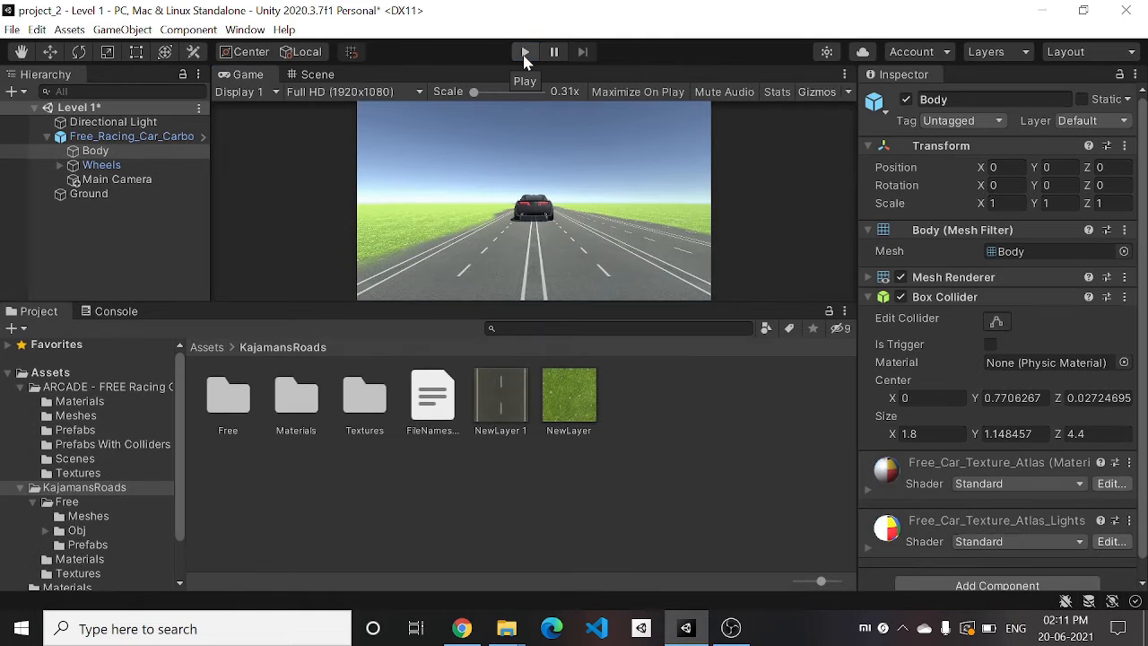
left_click(314, 75)
scroll(440, 184, "down", 5)
scroll(440, 192, "down", 4)
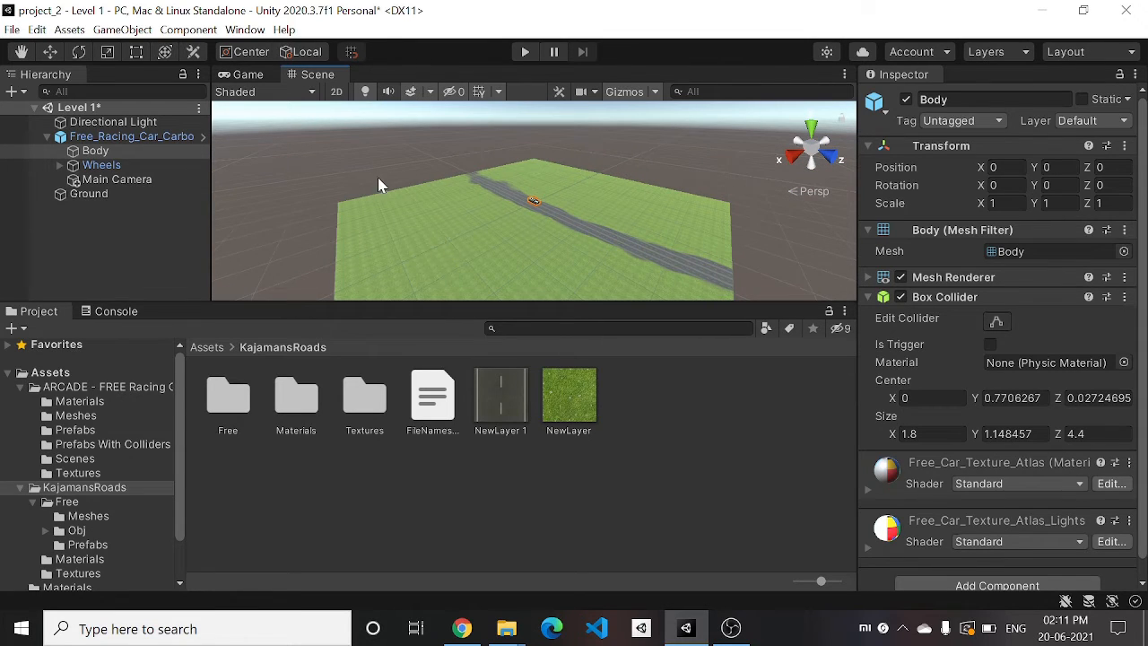
scroll(542, 200, "up", 5)
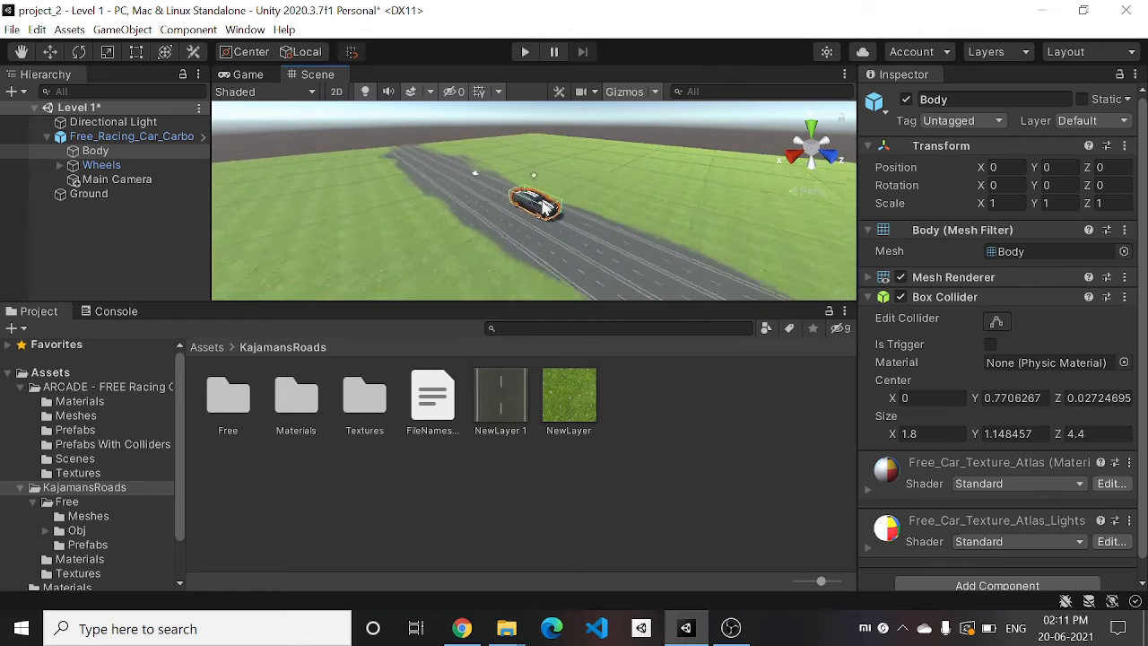
scroll(543, 206, "up", 3)
scroll(544, 207, "down", 2)
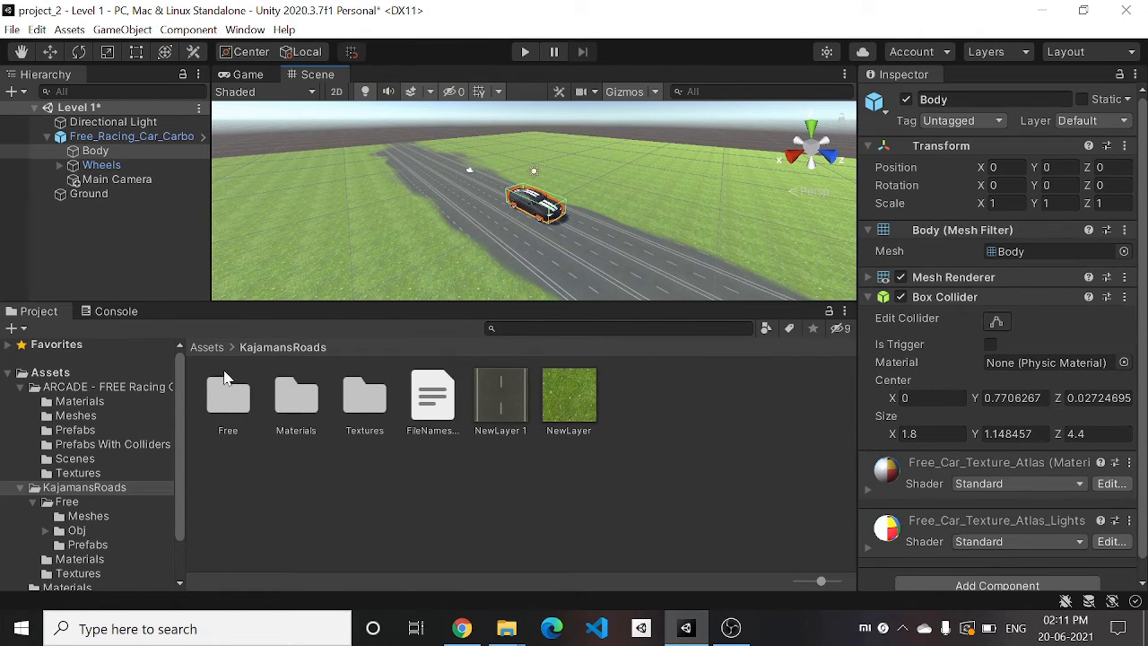
- Add the red car prefab from Prefabs With Colliders in the ARCADE - FREE Racing Car assets to the Level 1 hierarchy
left_click(206, 347)
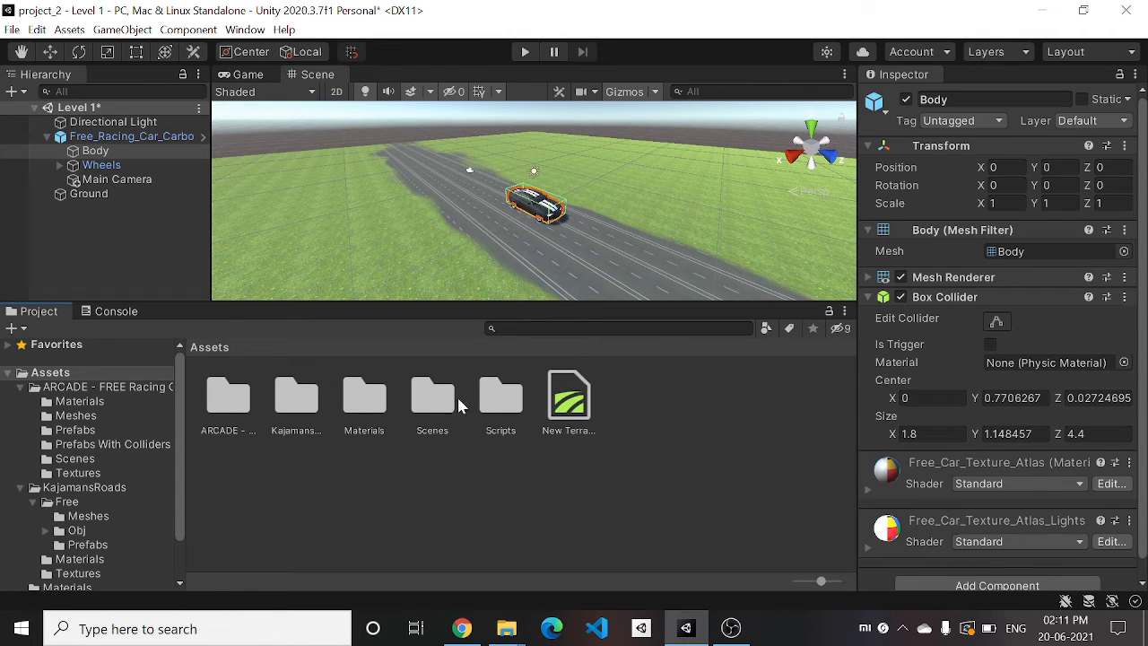
double_click(364, 396)
left_click(216, 350)
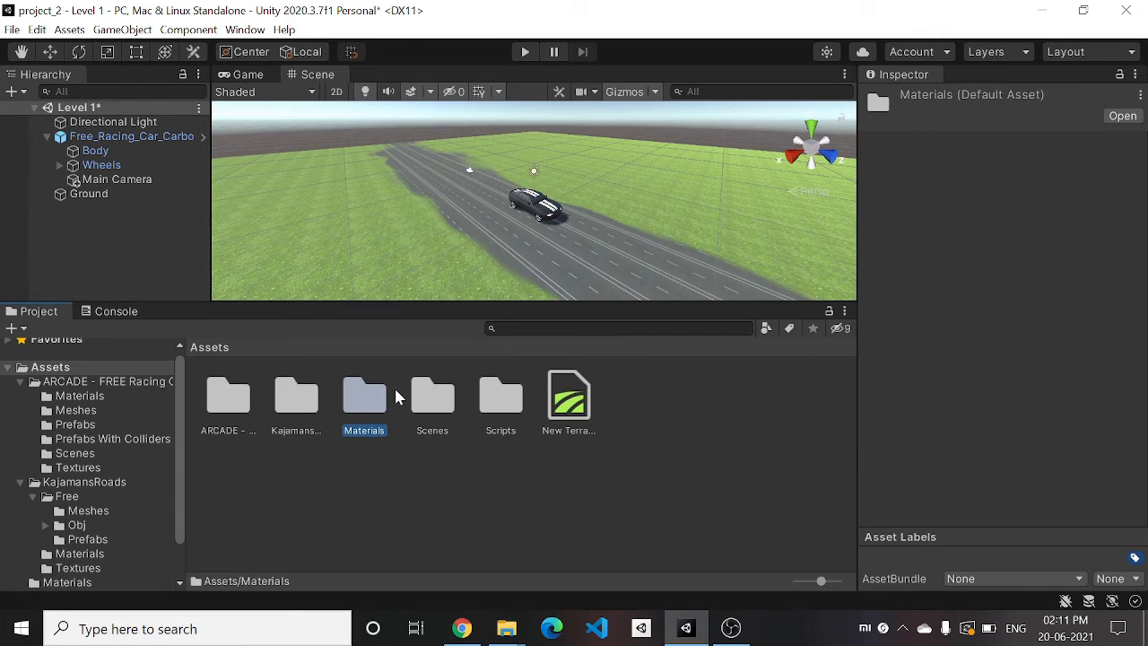
double_click(433, 400)
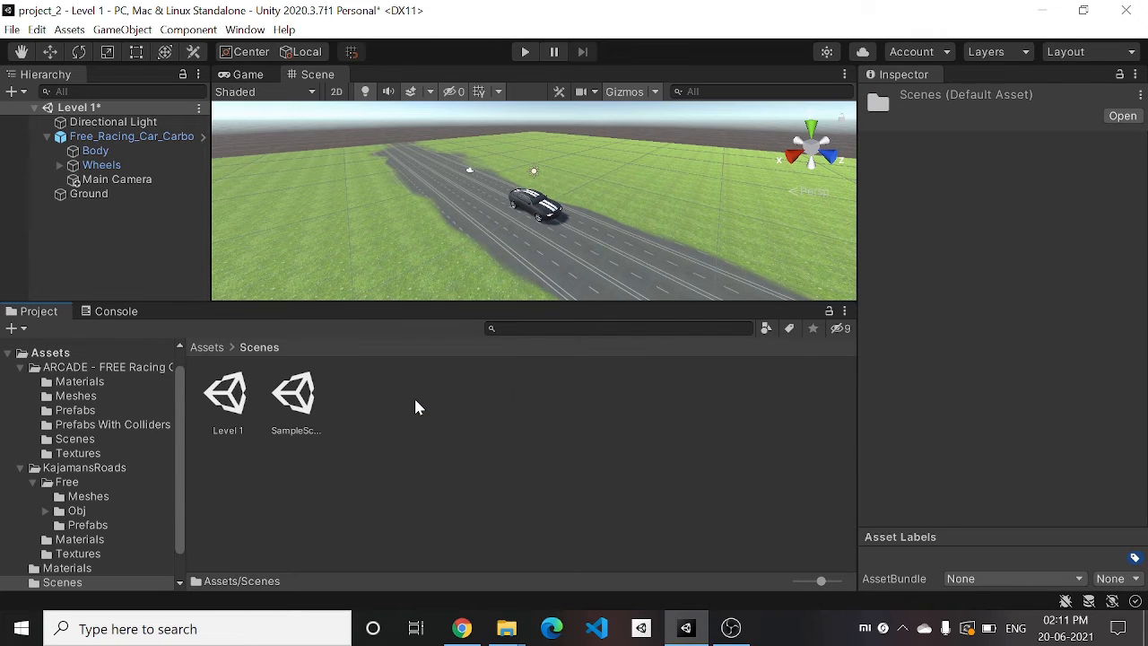
left_click(215, 349)
double_click(227, 395)
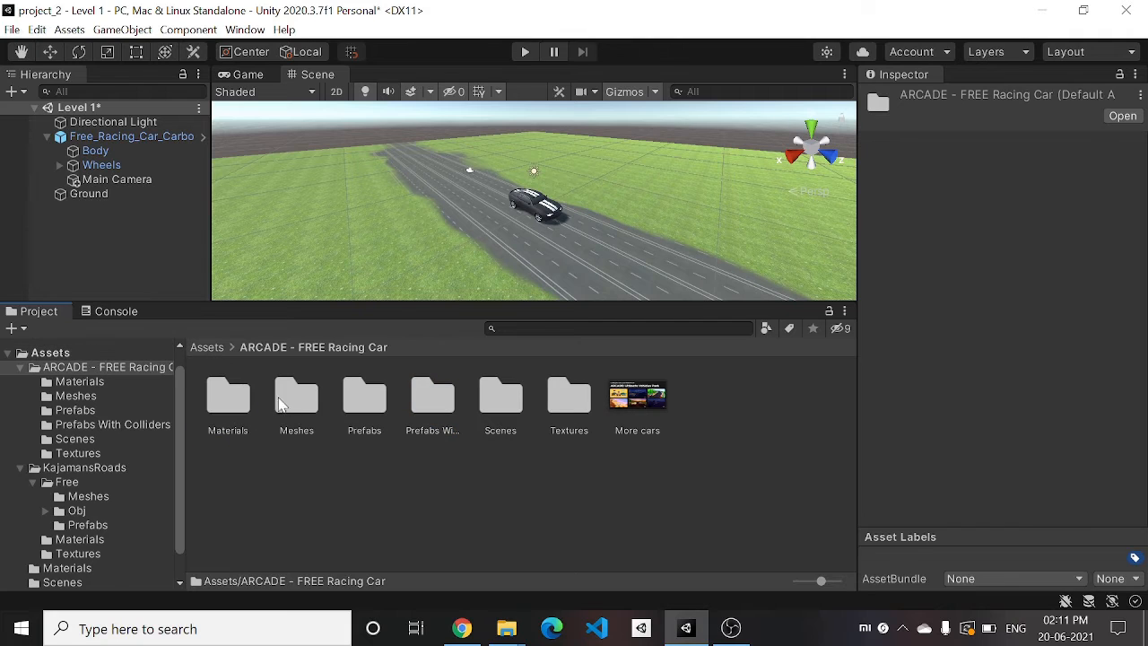
double_click(230, 397)
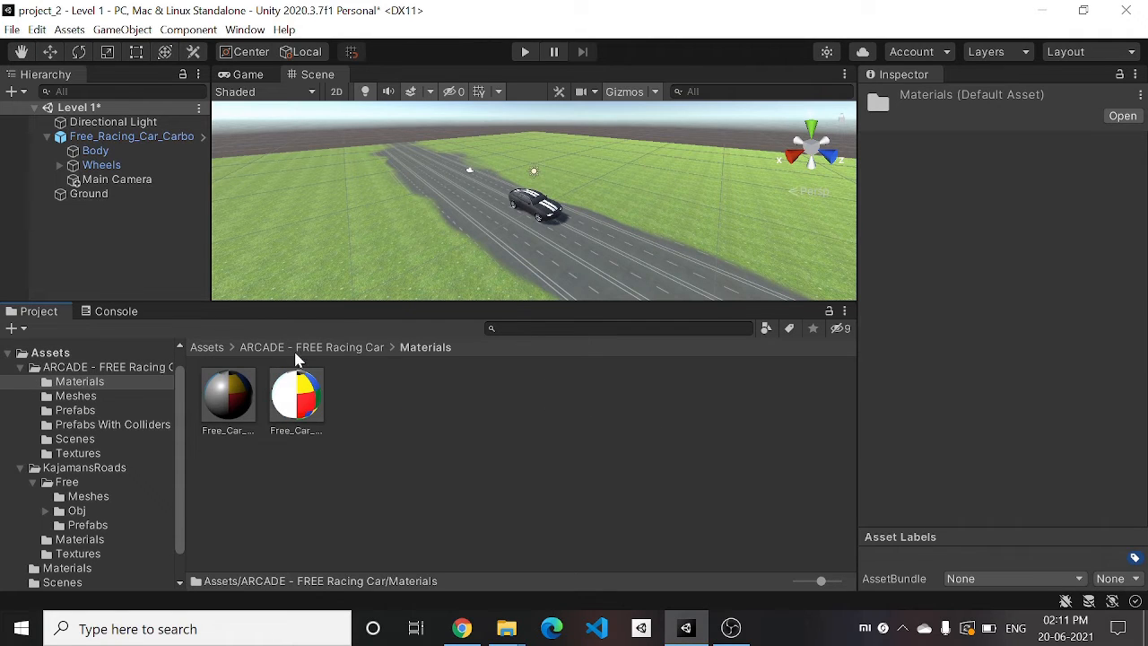
left_click(322, 348)
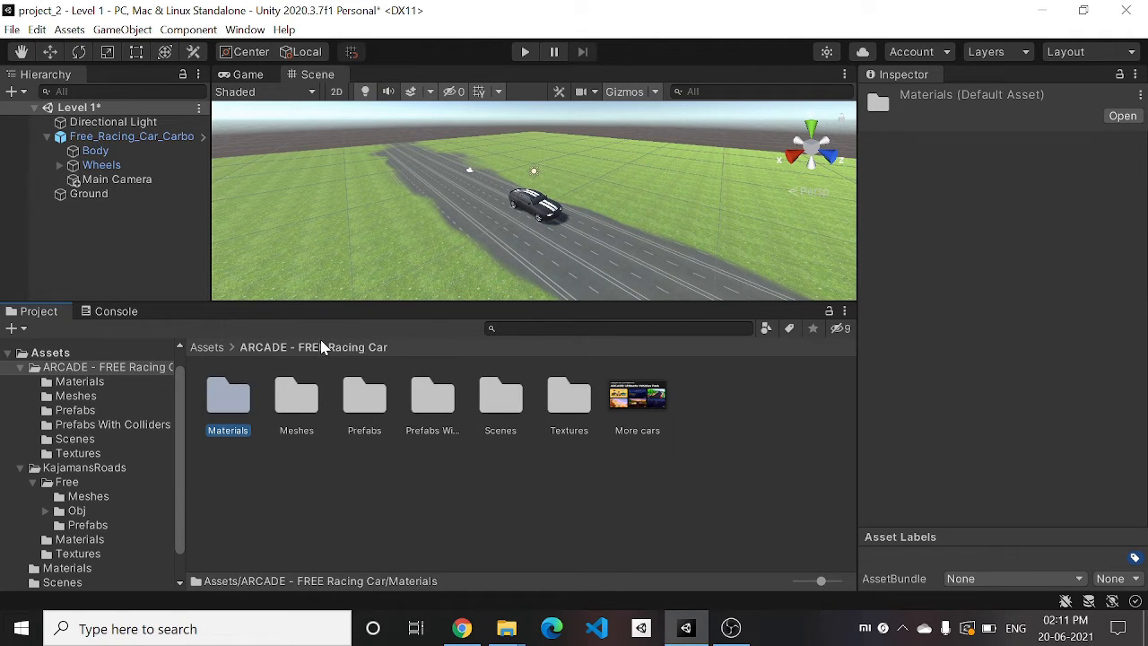
double_click(429, 396)
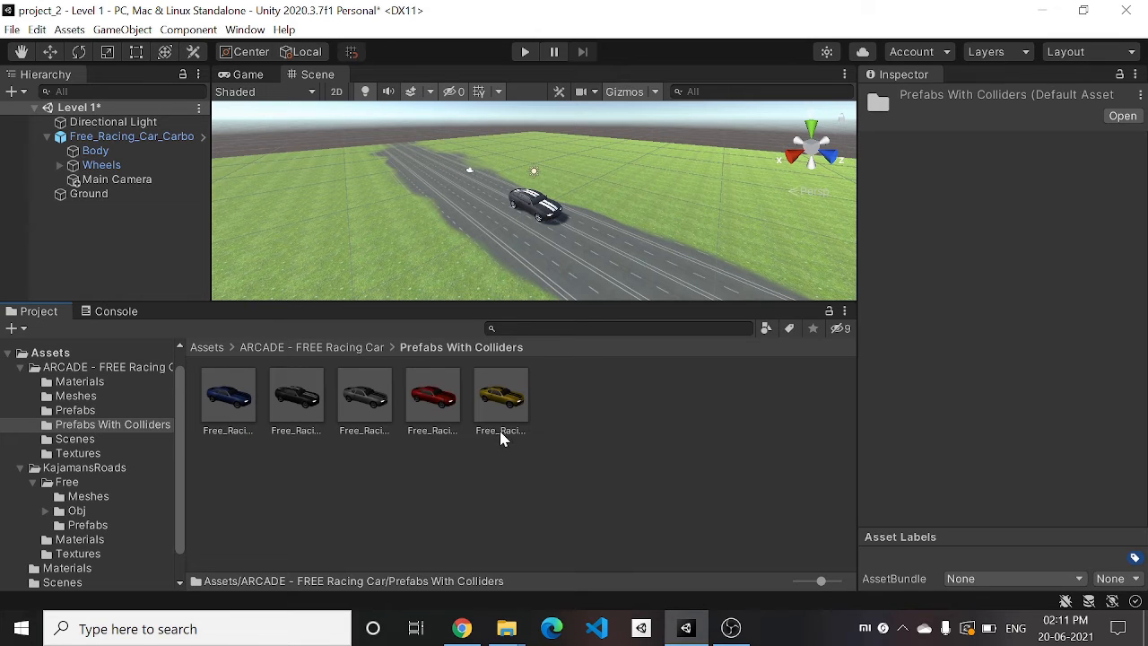
left_click(435, 409)
left_click_drag(435, 409, 109, 249)
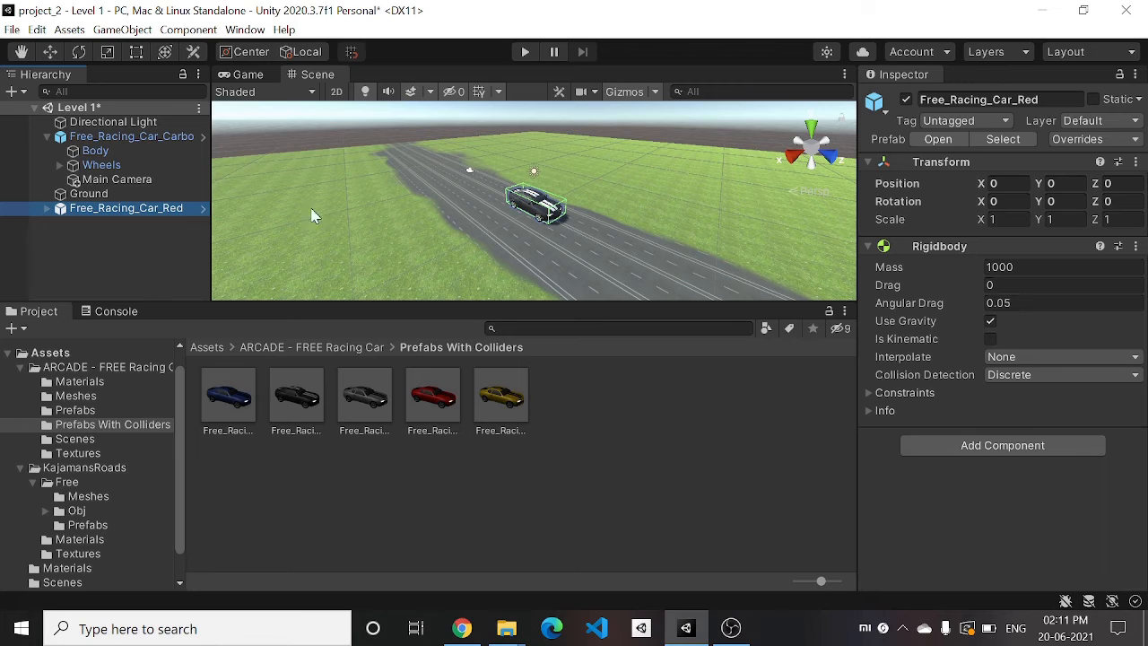
- Set the X position of Free_Racing_Car_Red to 3 so it stands beside the black car
left_click(998, 183)
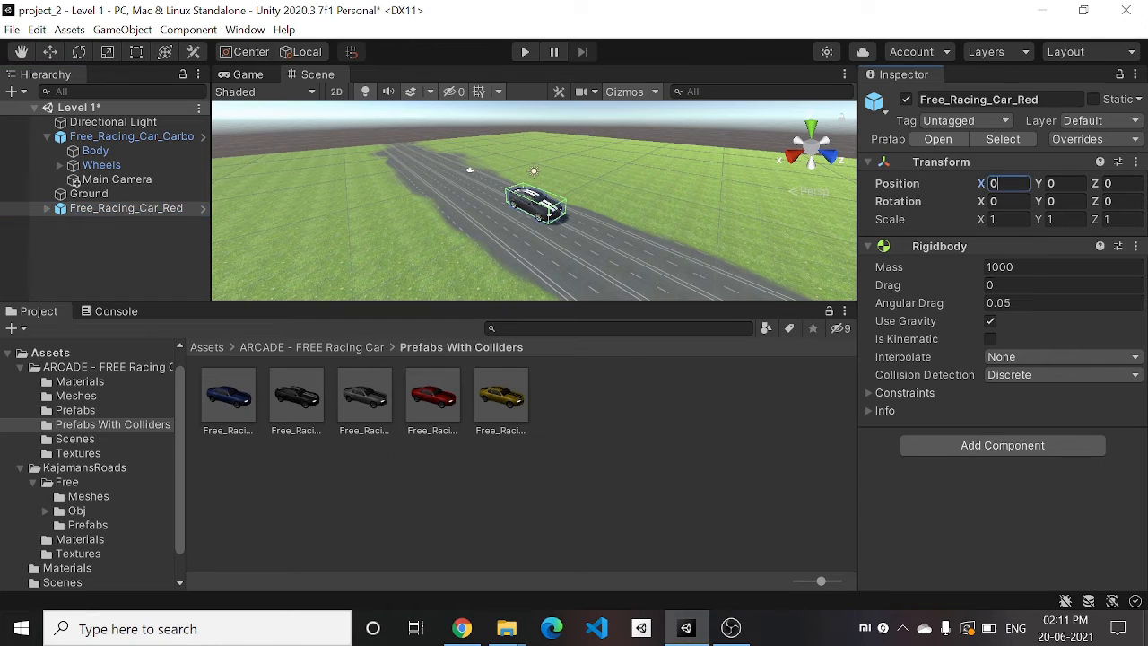
type("3")
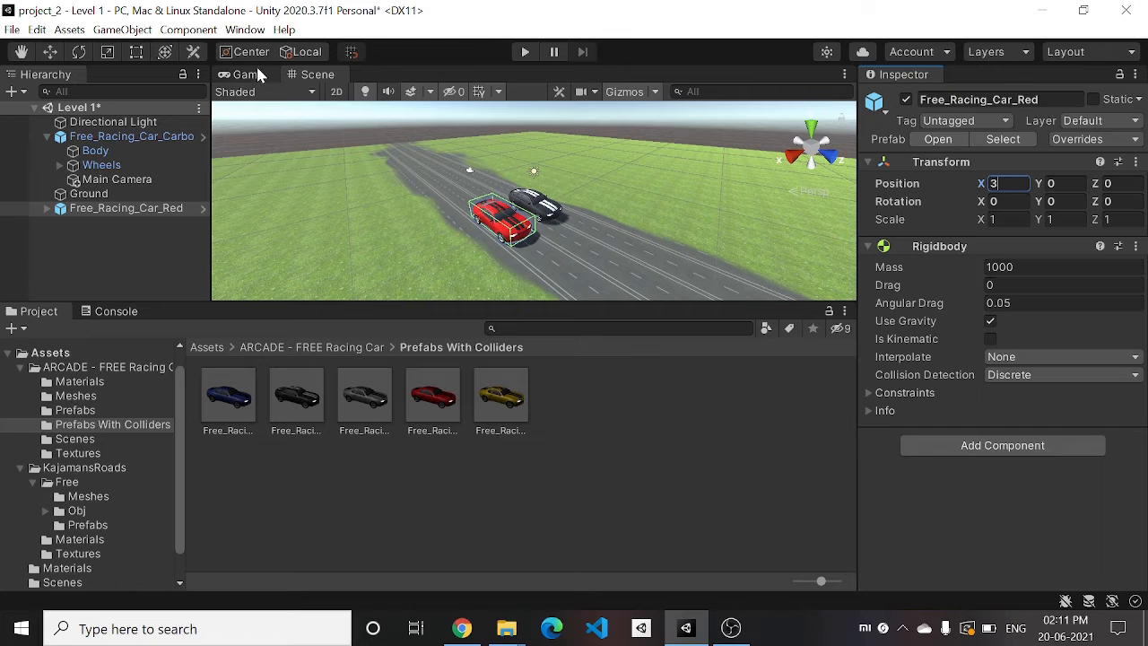
left_click(605, 392)
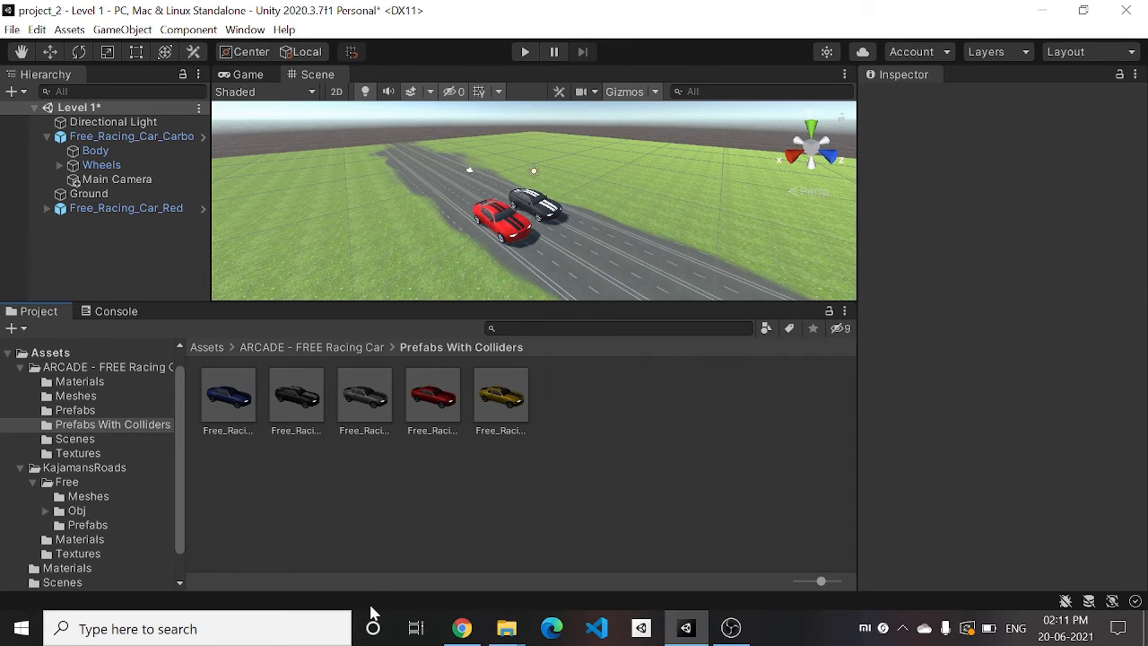
- Switch to Visual Studio Code and set the Z value of the UpArrow transform.Translate call in playerController.cs to 0.05f
left_click(260, 626)
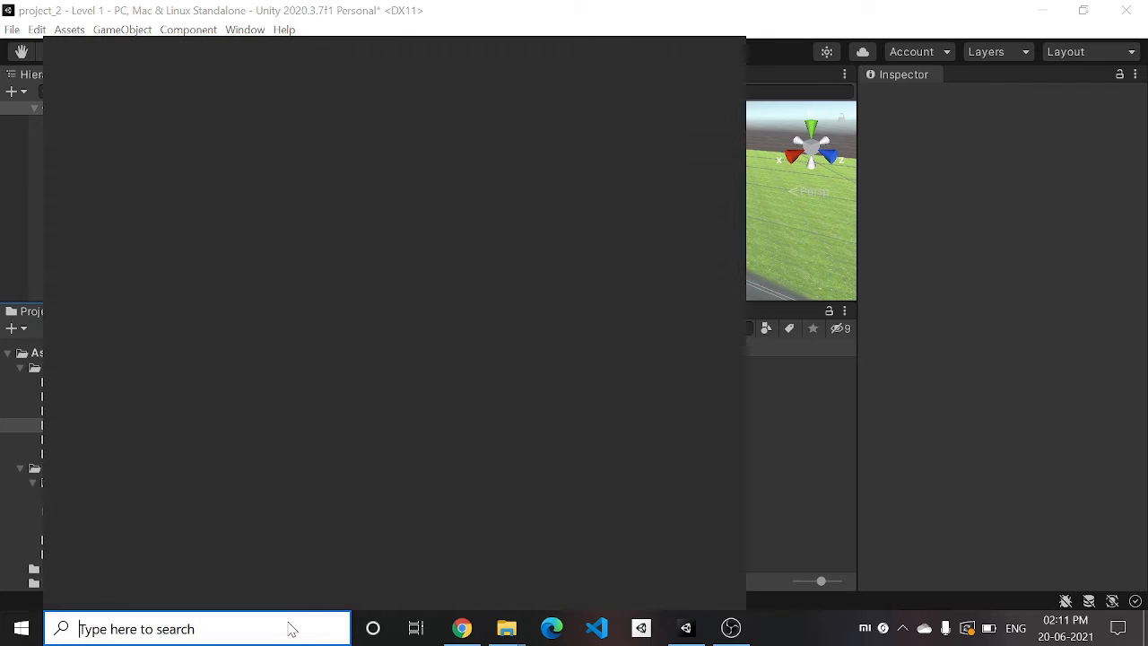
type("vs")
key("Escape")
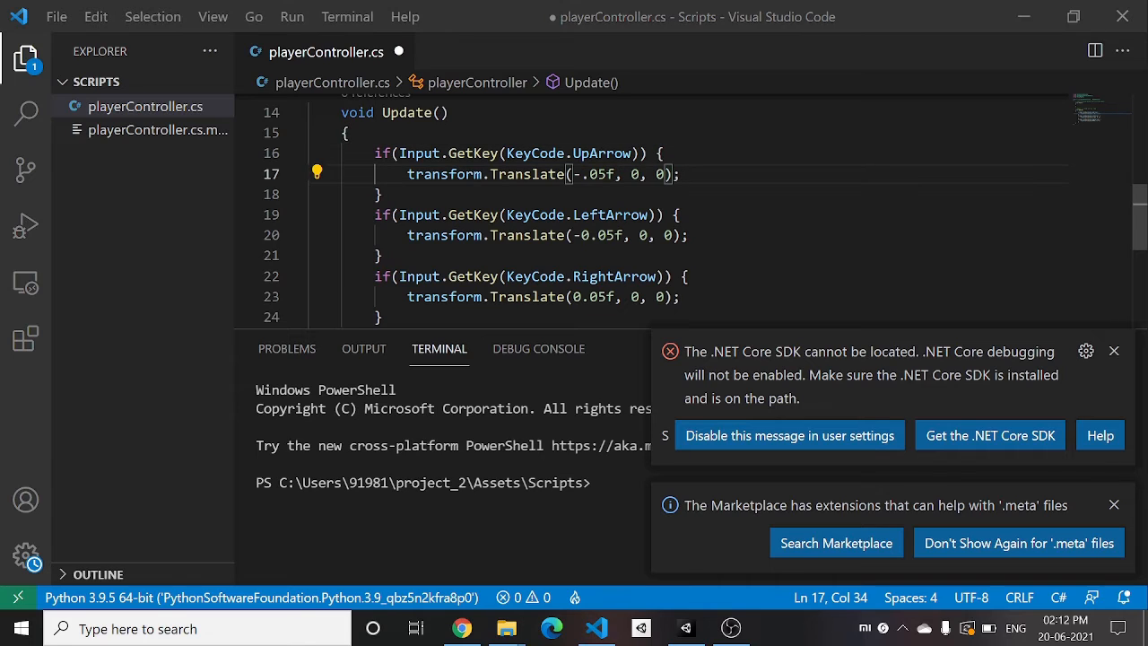
left_click(665, 174)
key("BackSpace")
type("0.")
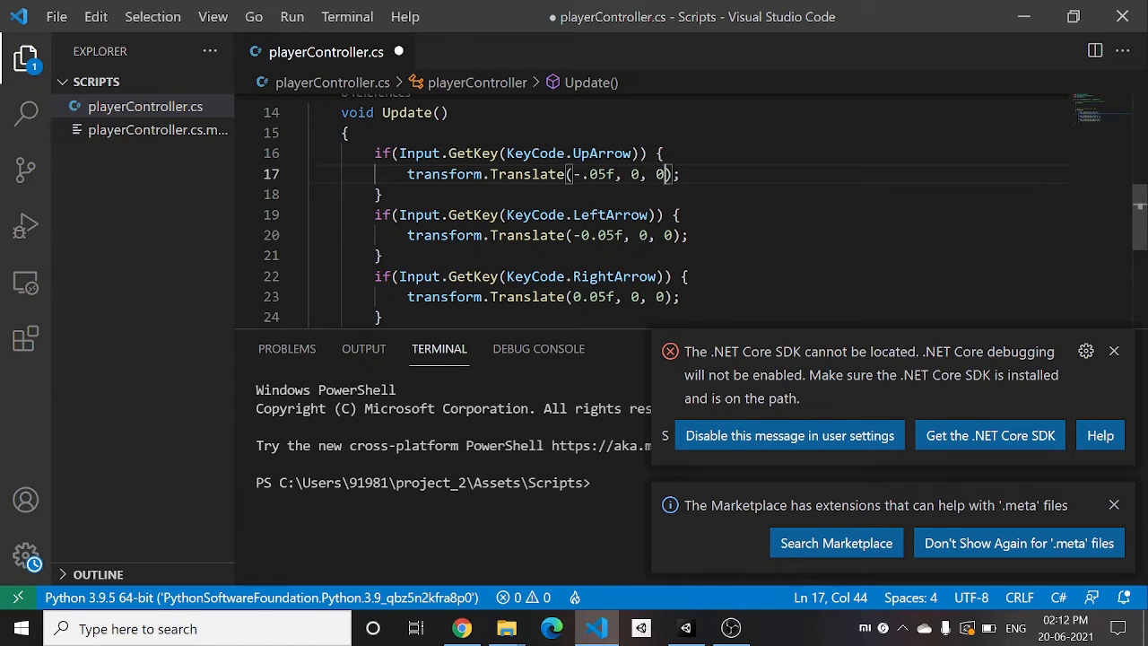
type("05f")
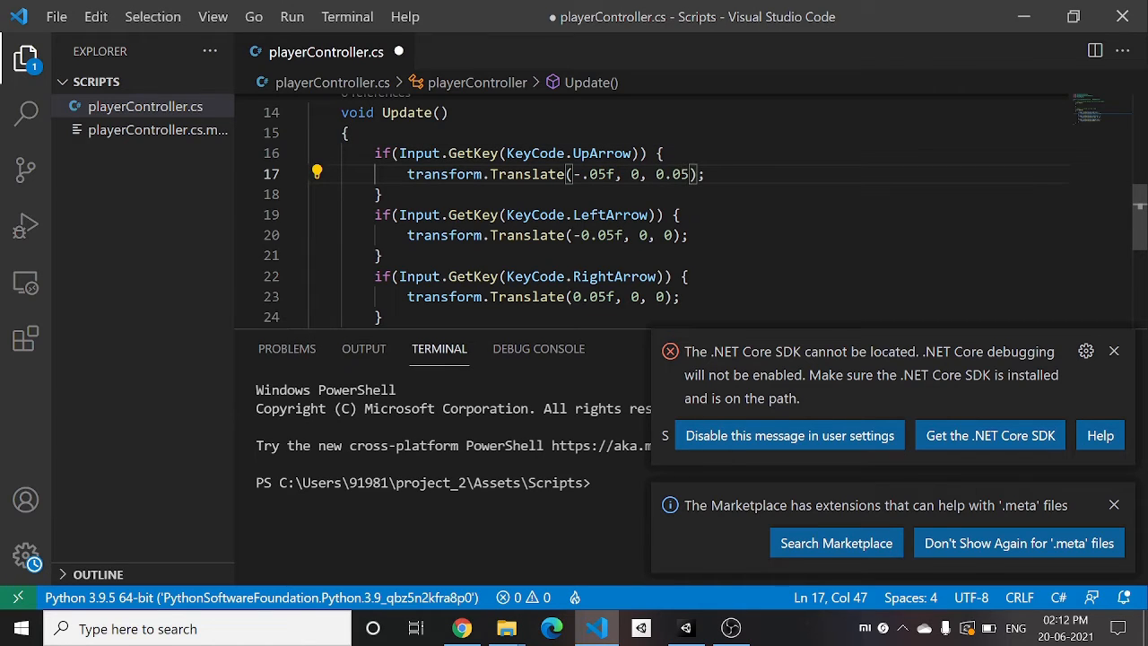
- Set the X value of the UpArrow transform.Translate call to 0 and save playerController.cs
key("Left")
key("Left")
key("Left")
key("Left")
key("Left")
key("Left")
key("Left")
key("Left")
key("Left")
key("Left")
key("Left")
key("Left")
key("Right")
key("Delete")
key("BackSpace")
key("BackSpace")
key("BackSpace")
key("BackSpace")
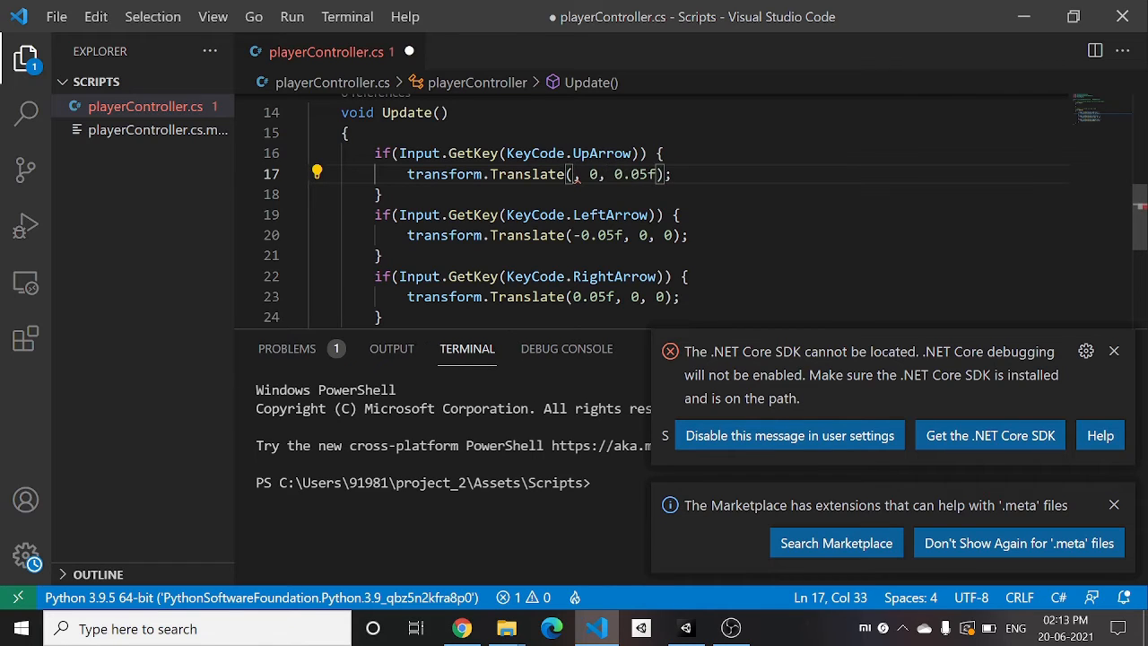
type("0")
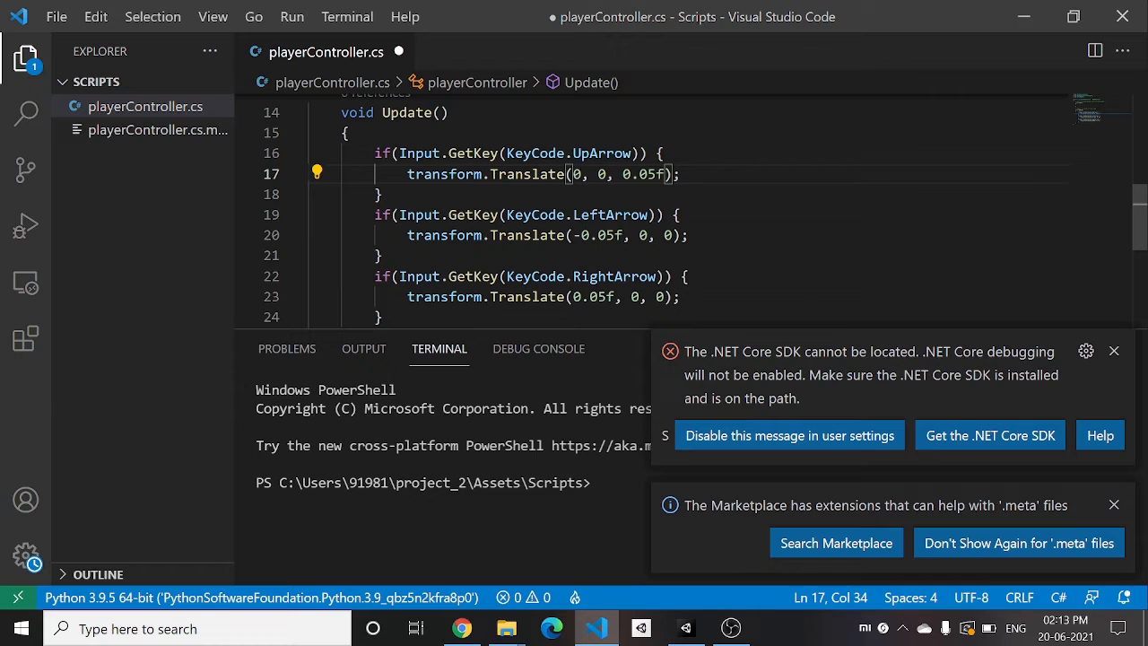
key("ctrl+s")
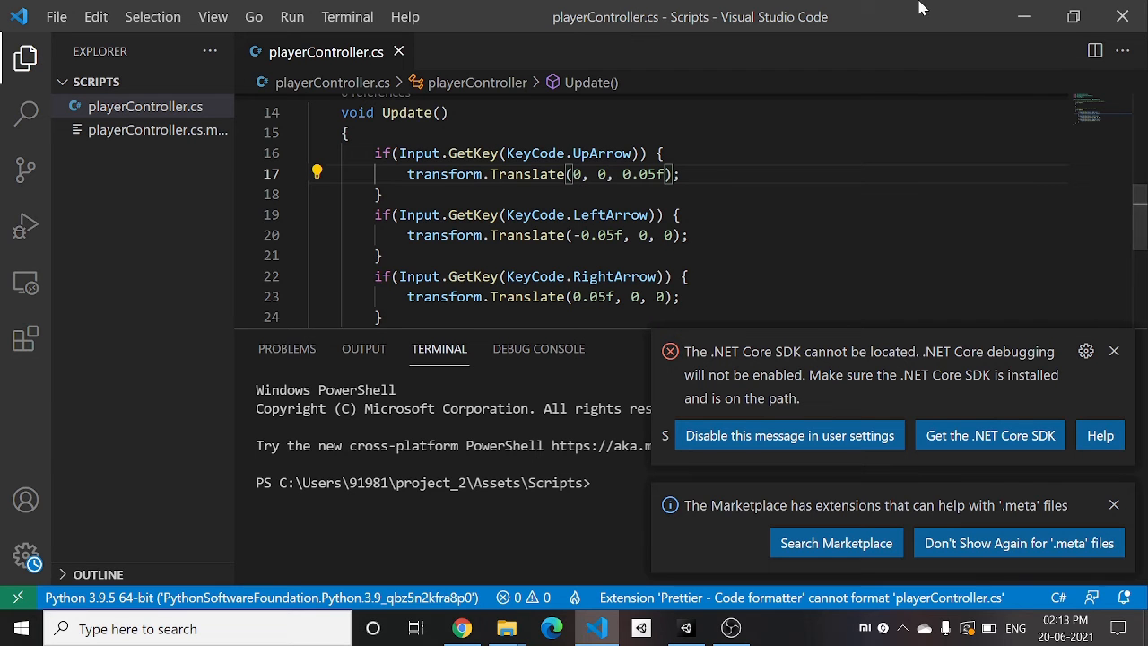
- Switch to Unity and test in Play mode how the black car drives forward, watching it in the Game view
left_click(1012, 15)
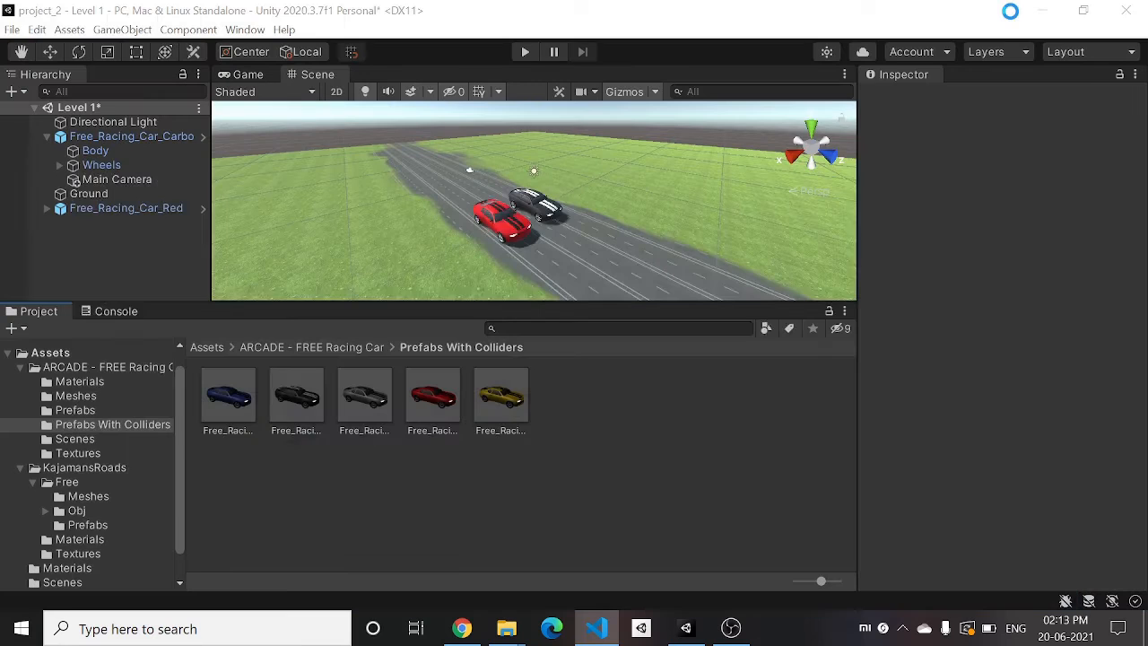
left_click(525, 51)
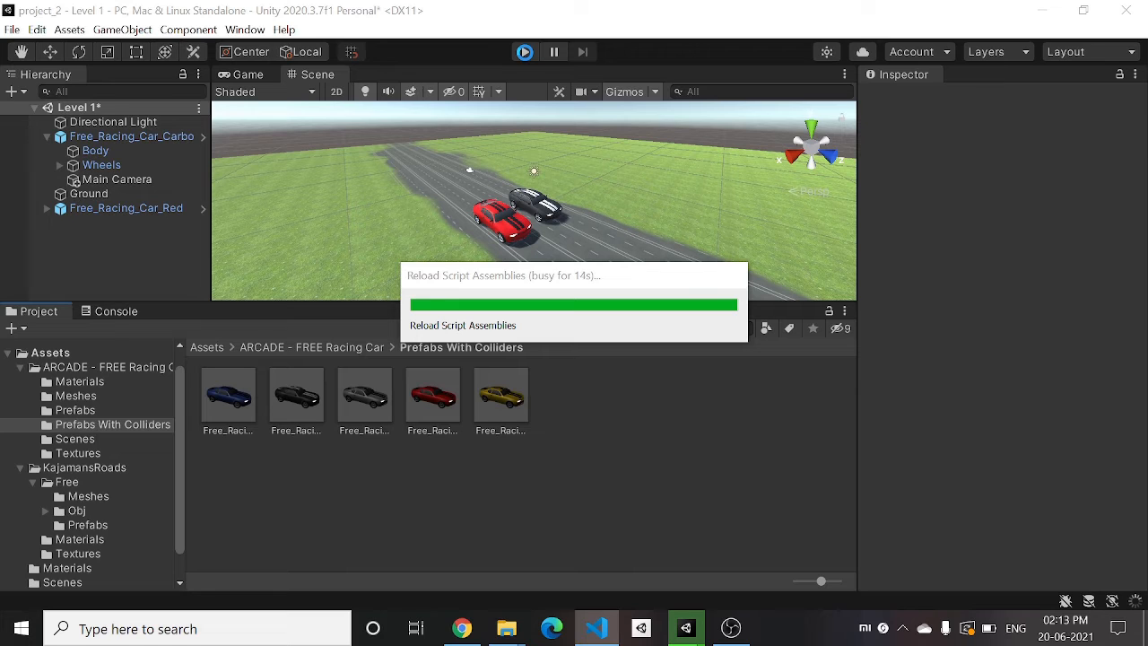
left_click(526, 52)
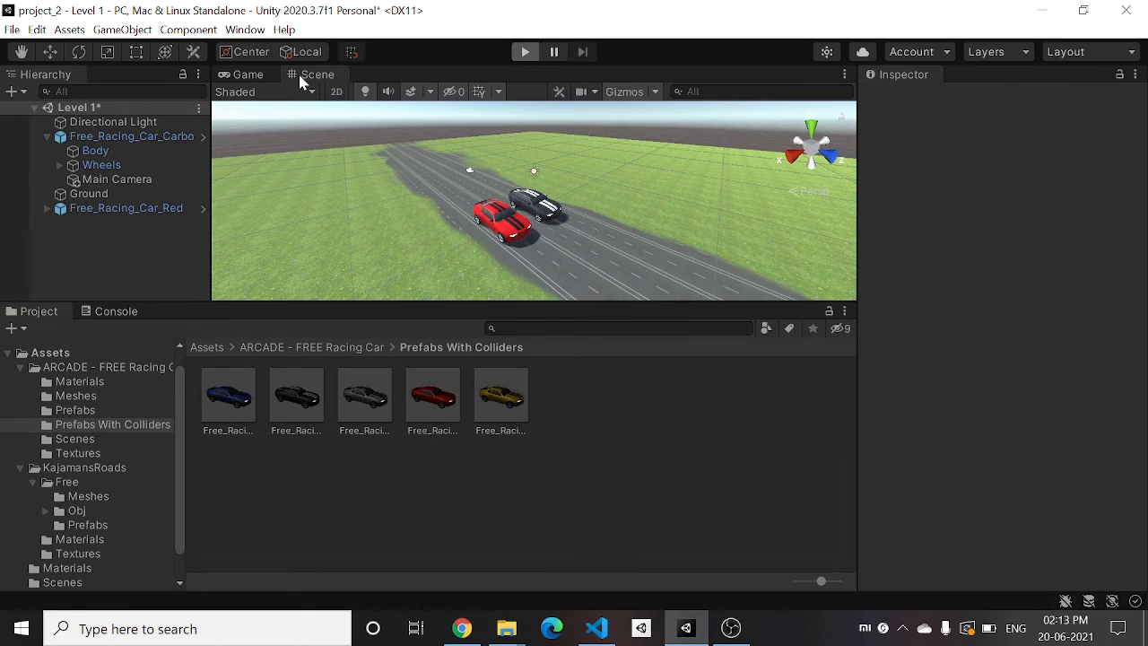
left_click(248, 74)
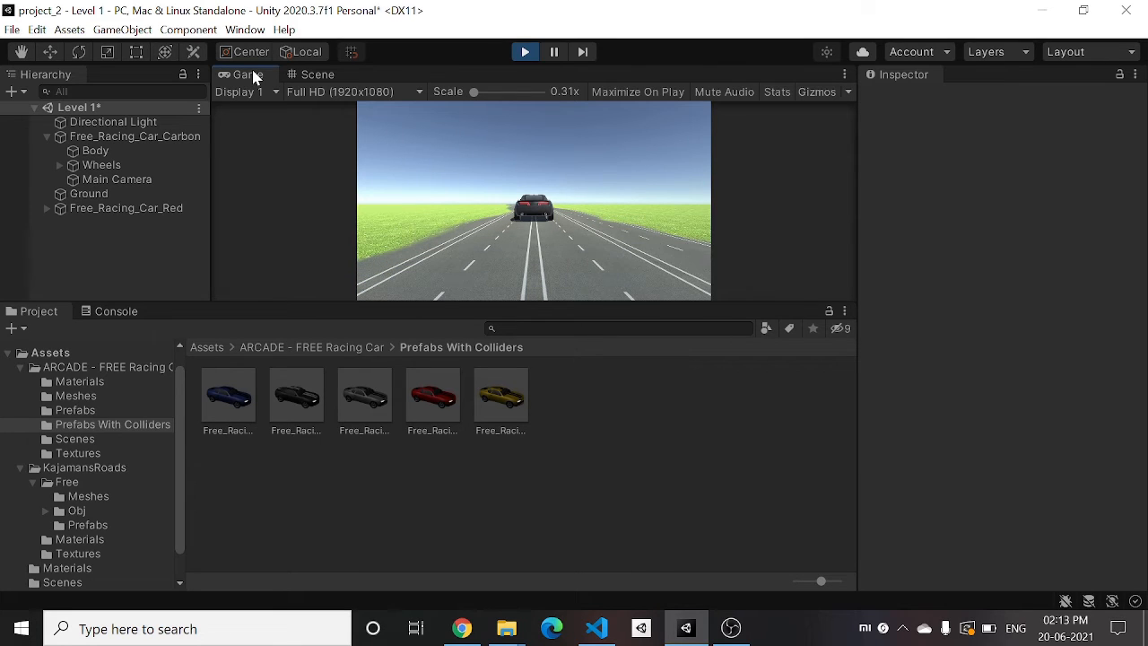
left_click(524, 51)
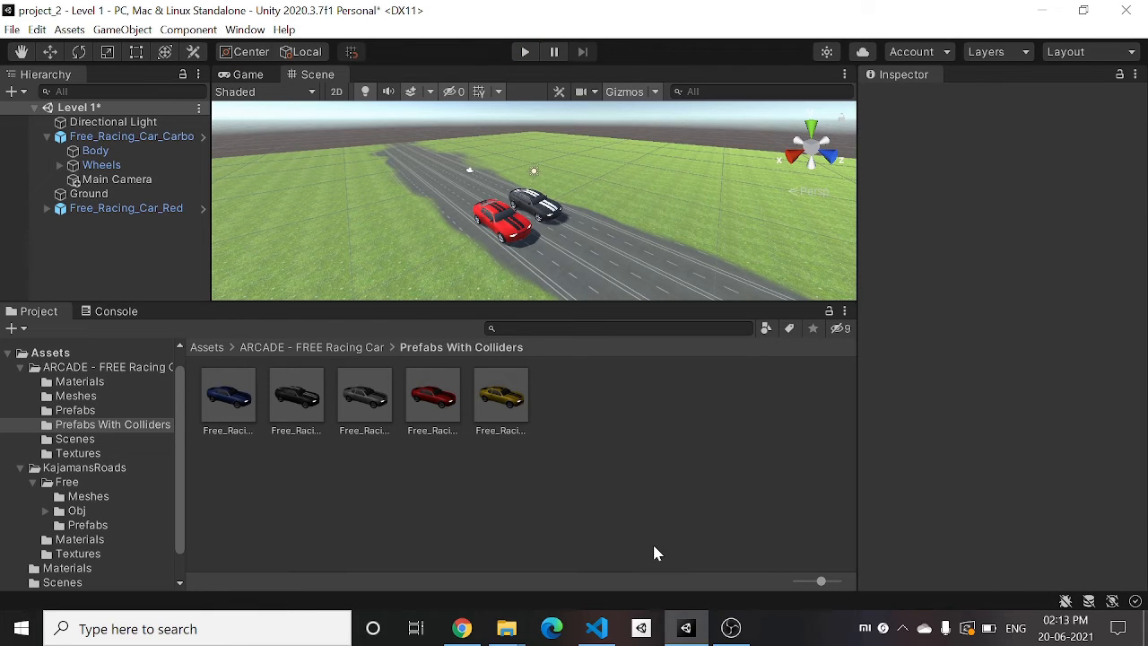
- Switch to Visual Studio Code, set the Z value of the UpArrow transform.Translate call to 0.2f and save playerController.cs
left_click(597, 627)
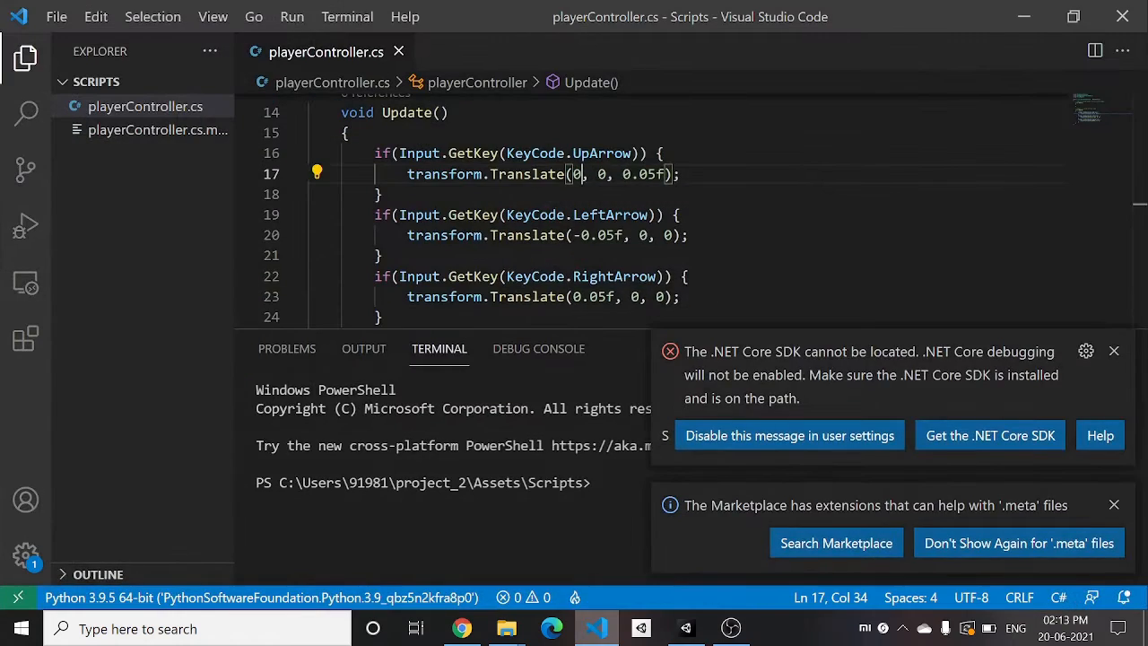
left_click(647, 174)
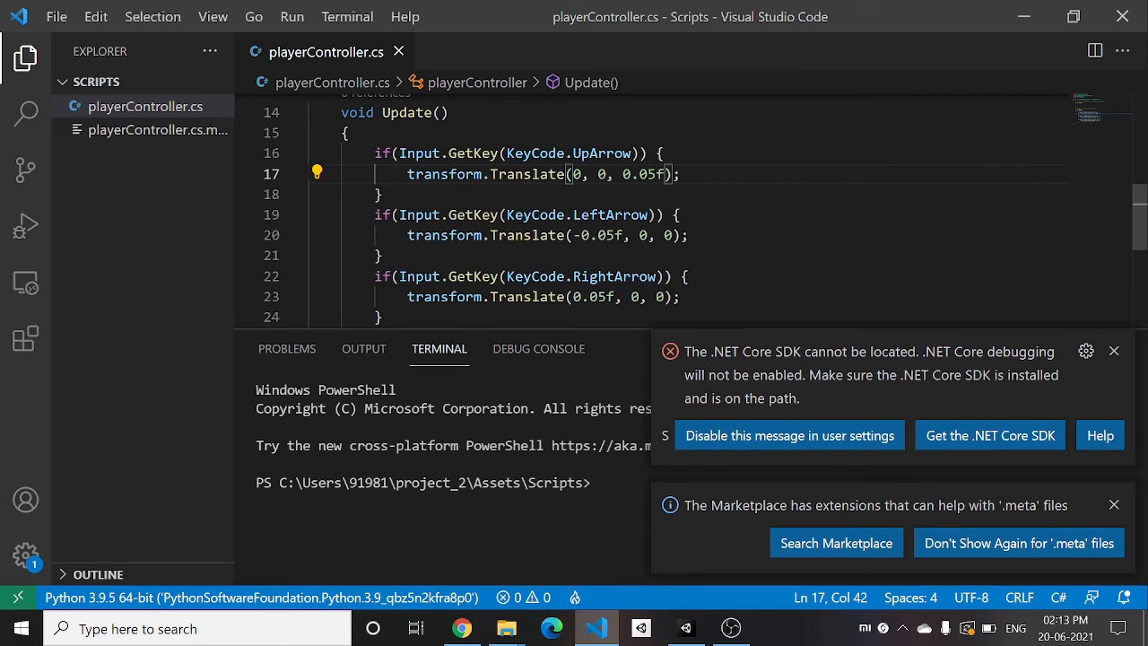
key("BackSpace")
key("BackSpace")
key("BackSpace")
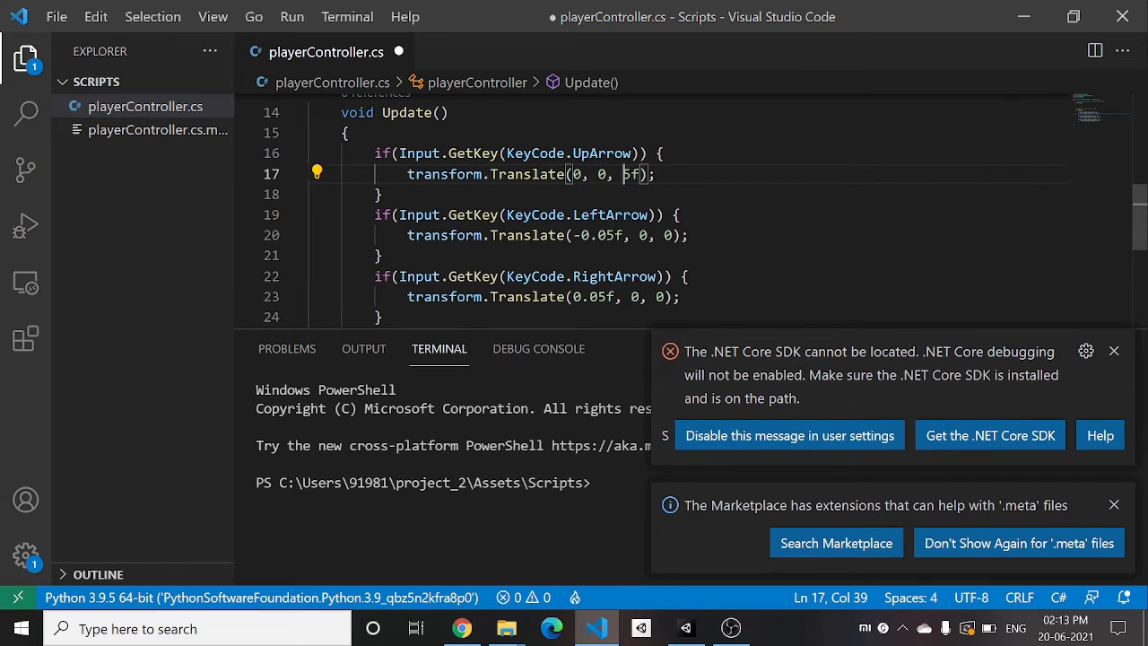
key("Delete")
type("0.2")
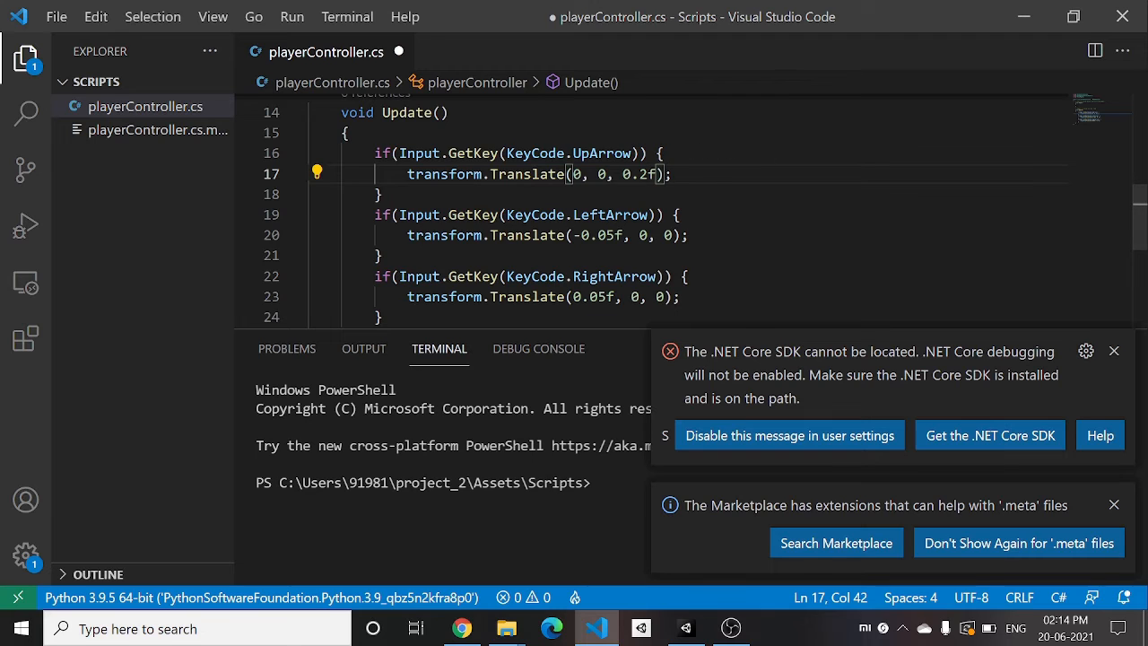
left_click(689, 628)
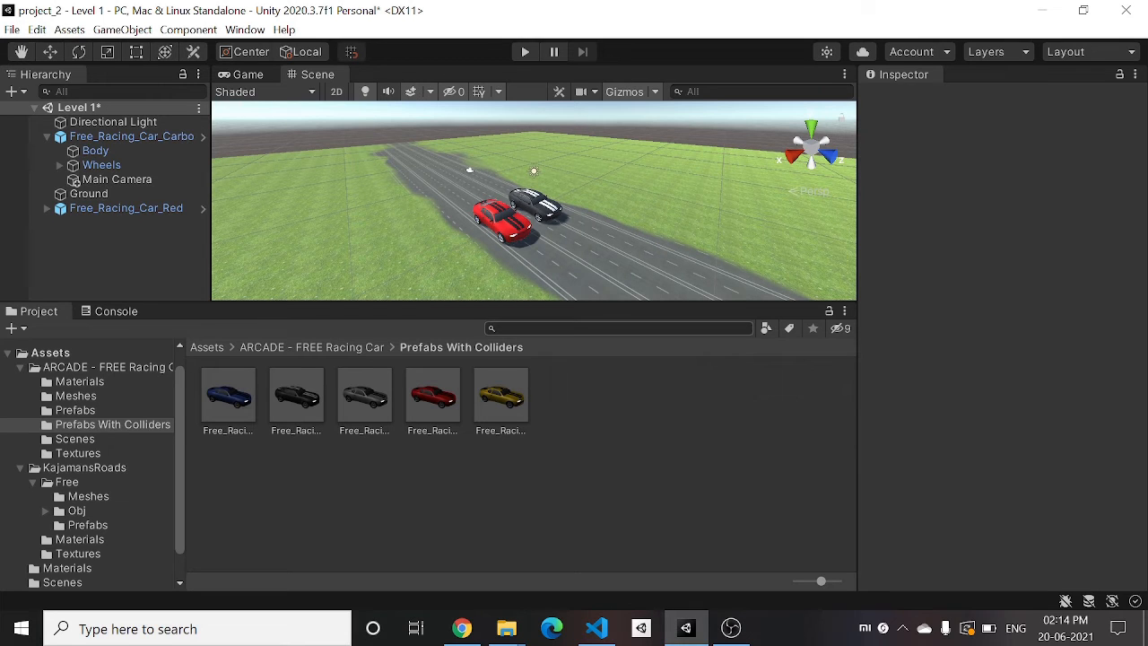
key("alt+Tab")
left_click(383, 255)
key("ctrl+s")
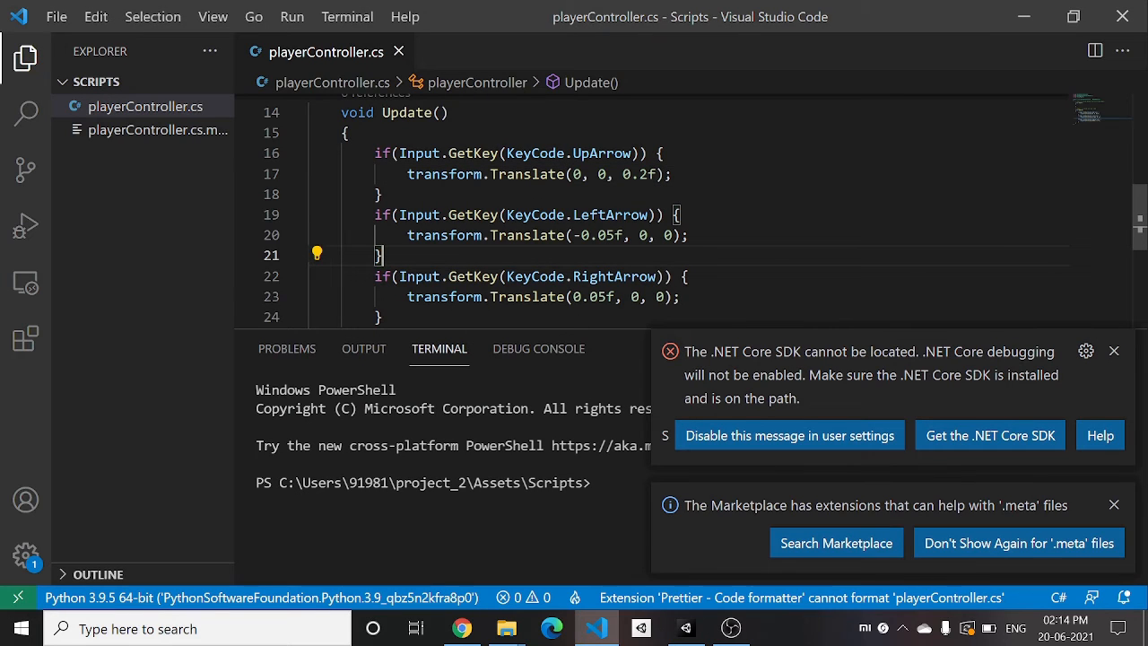
- Switch to Unity and test the car's new forward speed in Play mode, ending the test when done
key("alt+Tab")
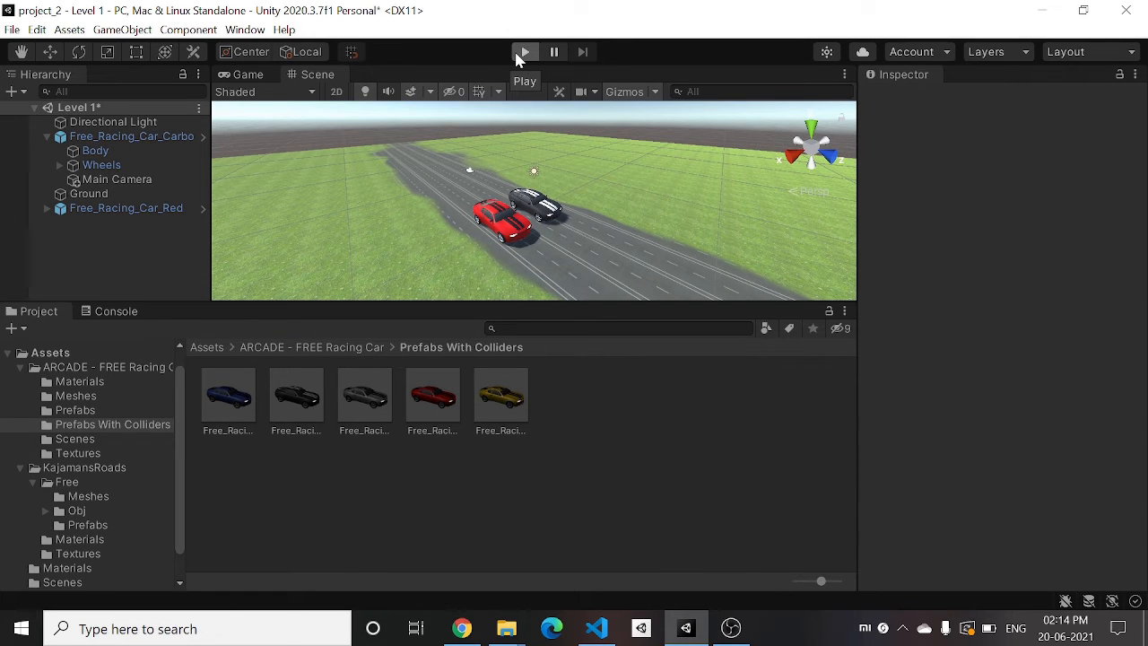
left_click(525, 52)
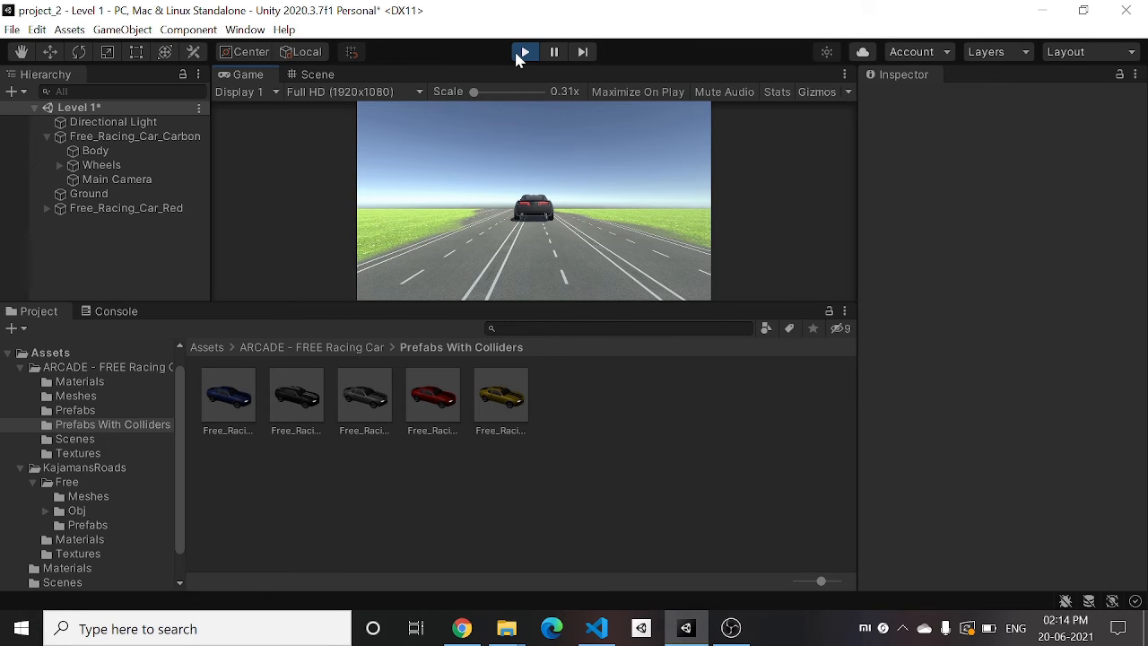
left_click(522, 54)
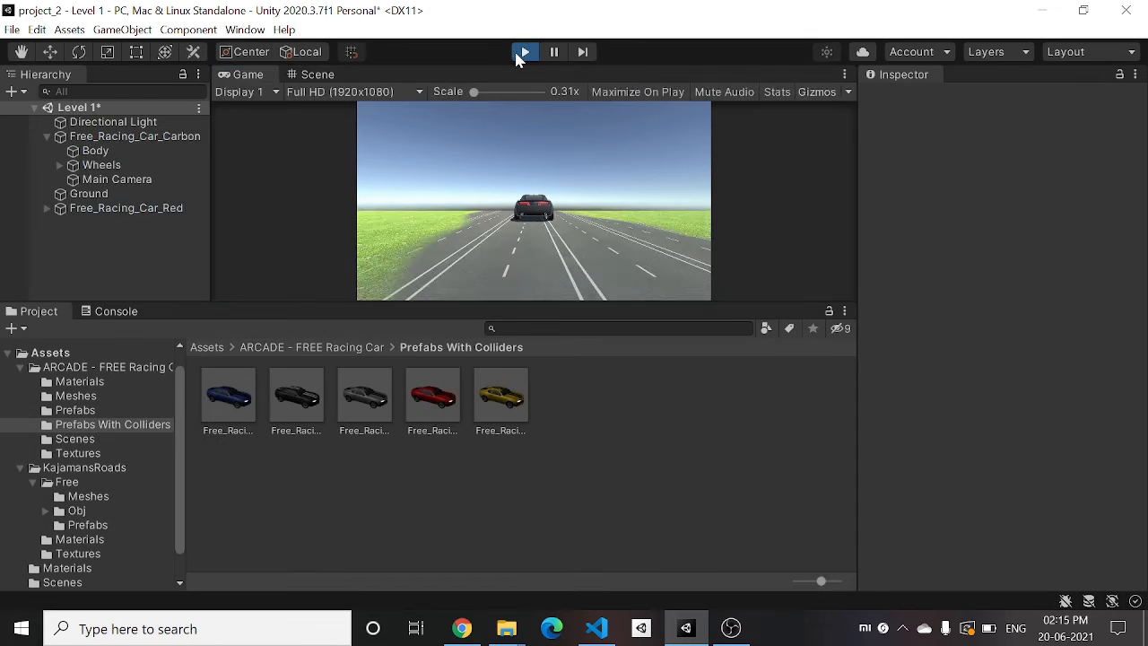
- Select the Ground terrain and set its Paint Terrain tool to Raise or Lower Terrain
left_click(118, 194)
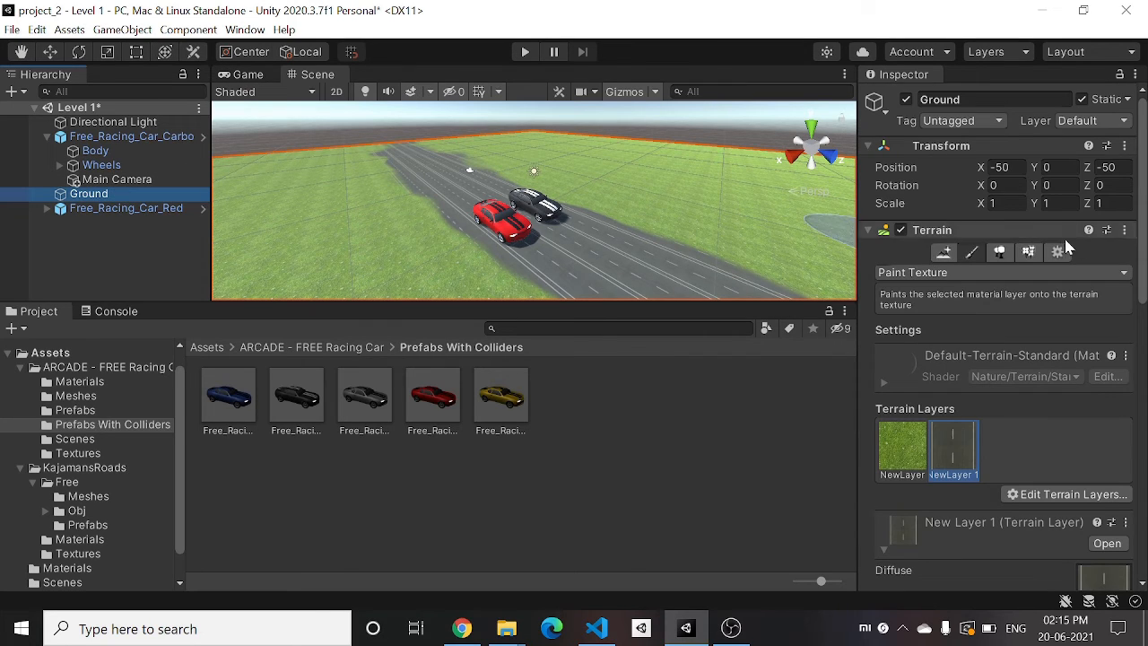
left_click(946, 254)
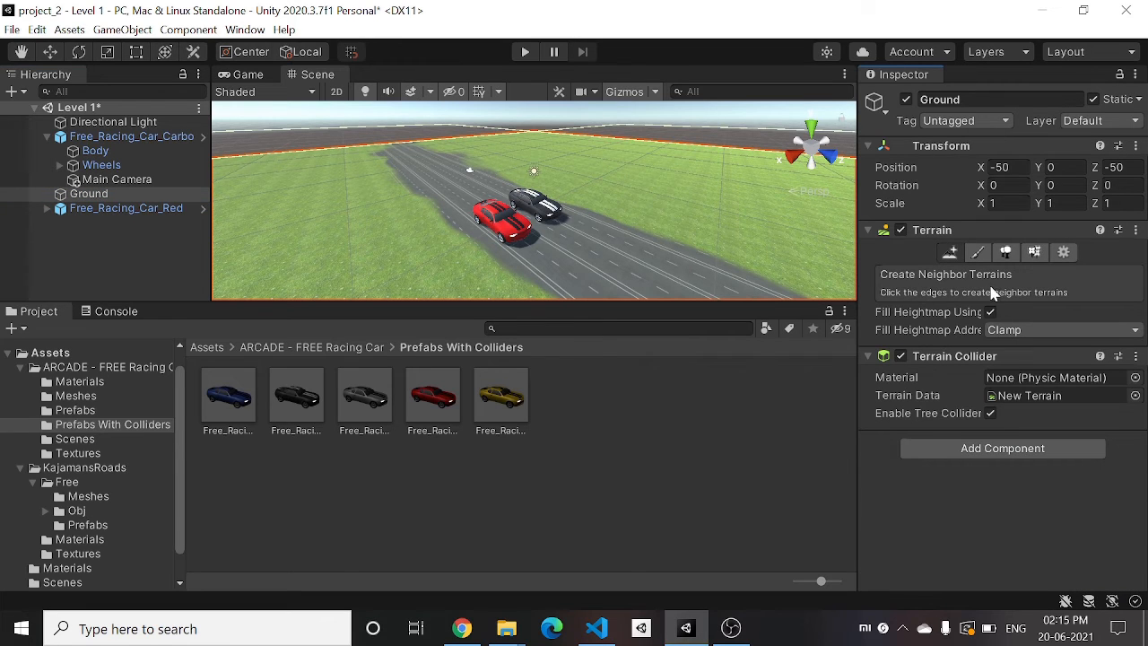
left_click(978, 252)
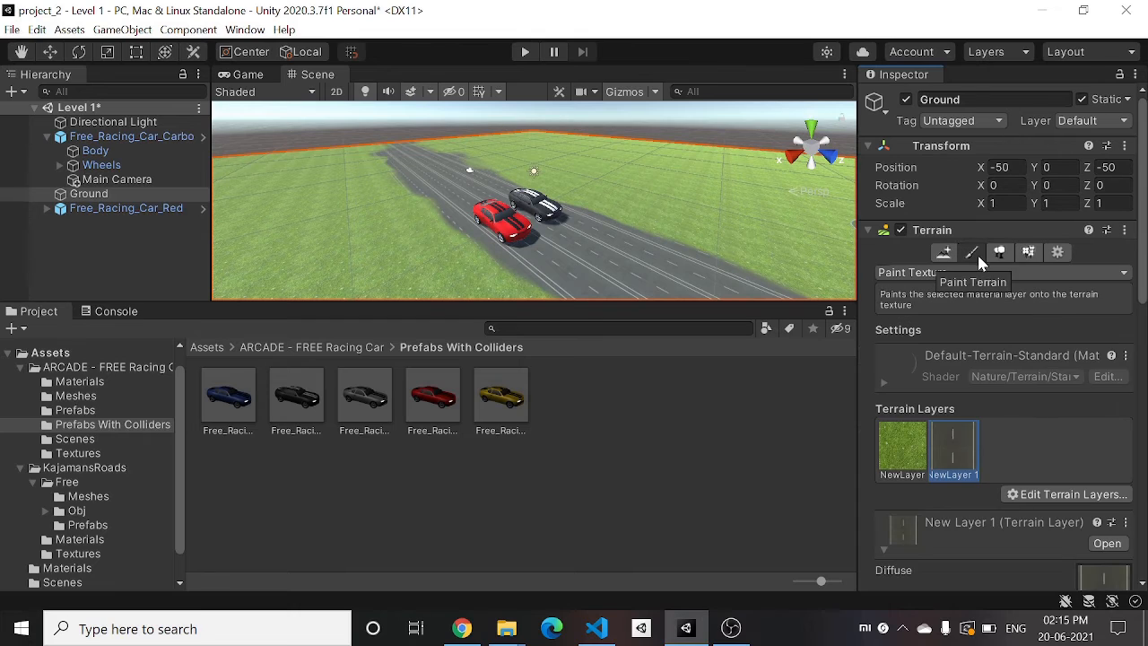
left_click(990, 272)
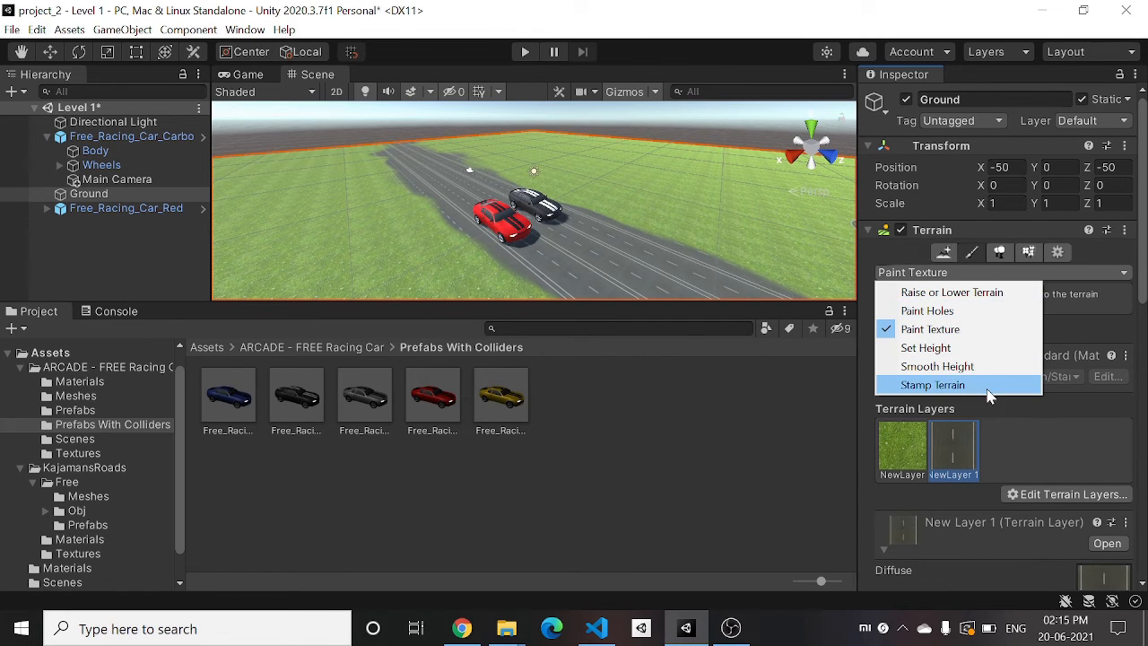
left_click(933, 294)
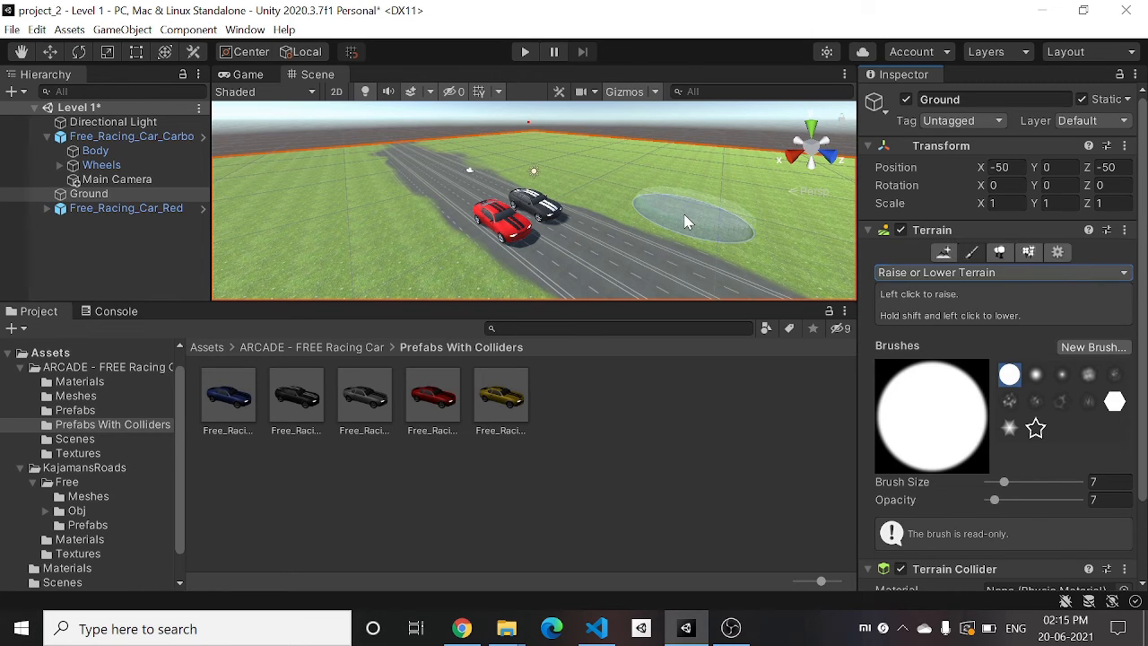
- Try raising the grass beside the road with the solid round brush and undo the strokes
mouse_move(686, 221)
left_mouse_down()
mouse_move(563, 169)
mouse_move(657, 187)
mouse_move(589, 181)
mouse_move(633, 146)
mouse_move(644, 198)
left_mouse_up()
key("ctrl+z")
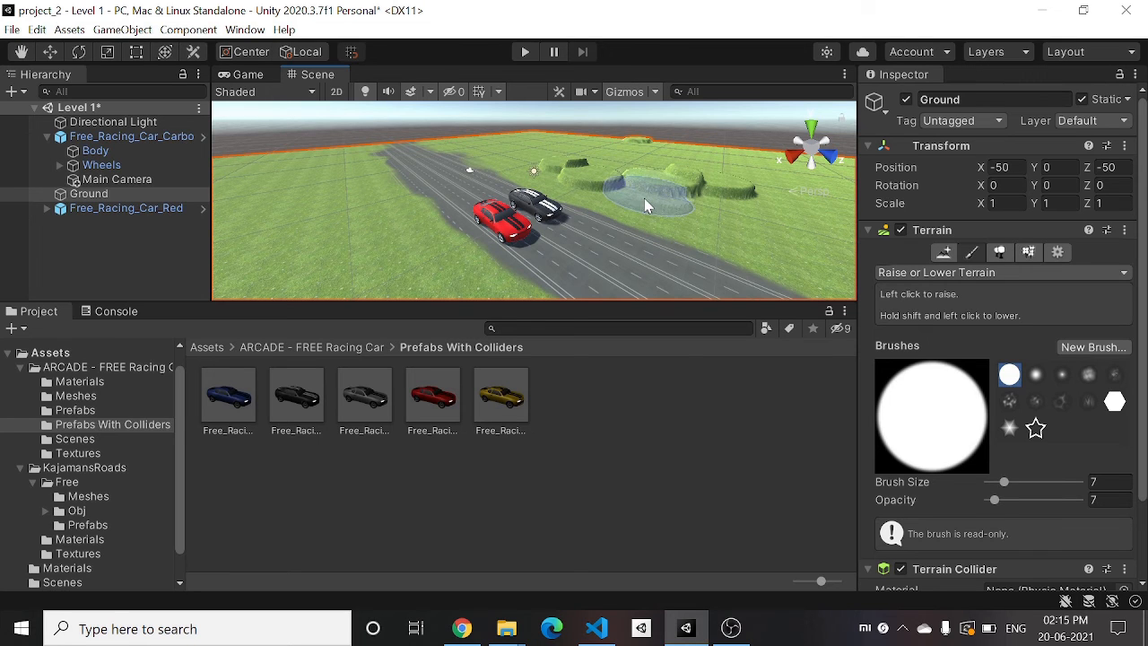
left_click(644, 198)
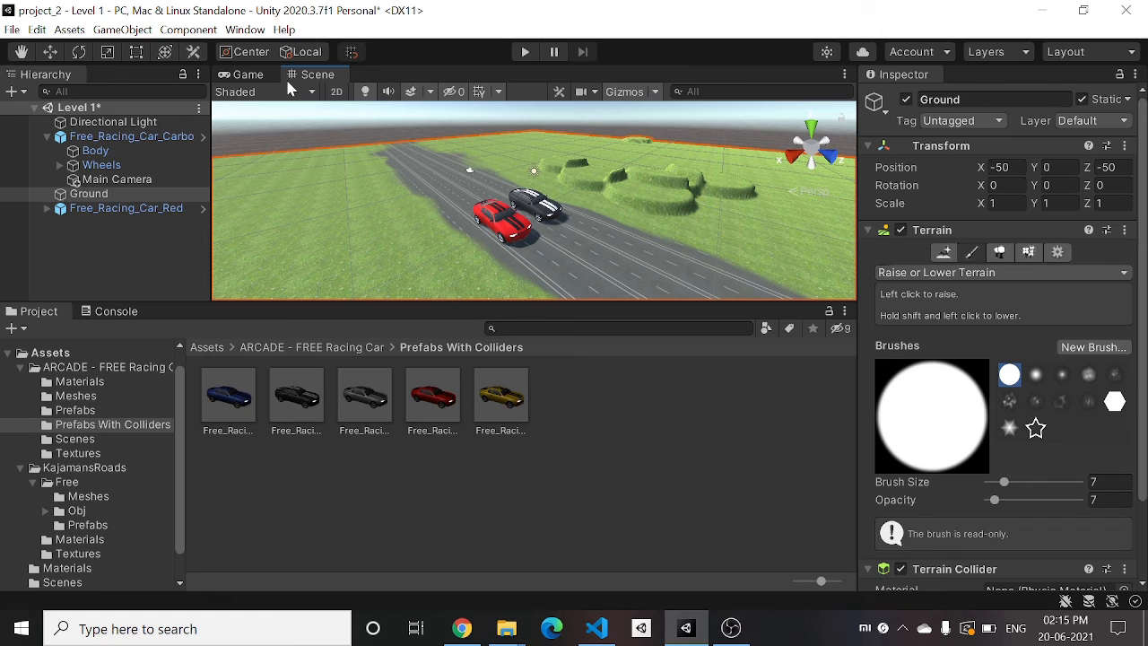
key("ctrl+z")
key("ctrl+z")
key("ctrl+z")
key("ctrl+z")
key("ctrl+z")
key("ctrl+z")
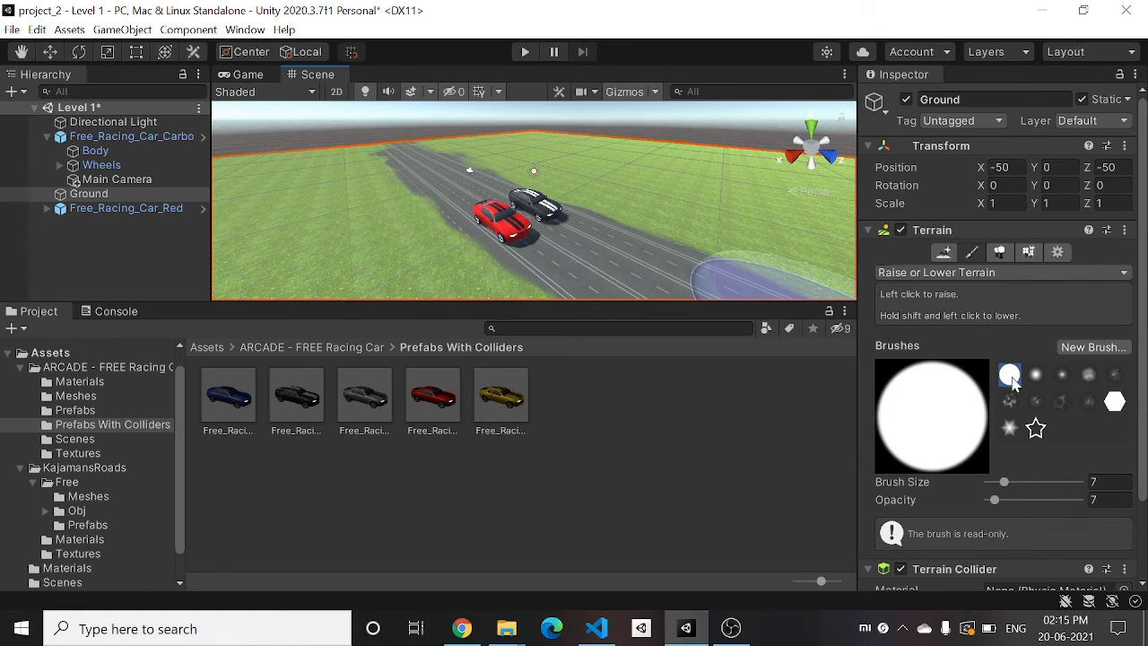
- Raise low hills on the grass on the black car's side of the road with the soft cloud-like brush and check them in the Game view
left_click(1088, 376)
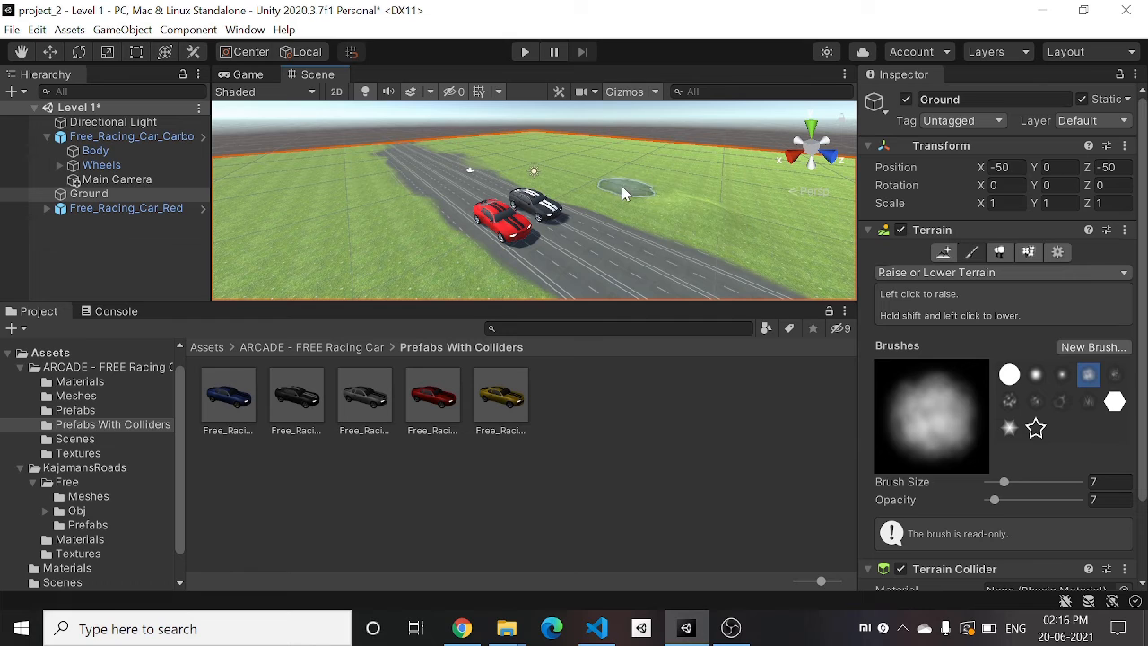
mouse_move(620, 185)
left_mouse_down()
mouse_move(564, 181)
mouse_move(756, 247)
mouse_move(819, 249)
left_mouse_up()
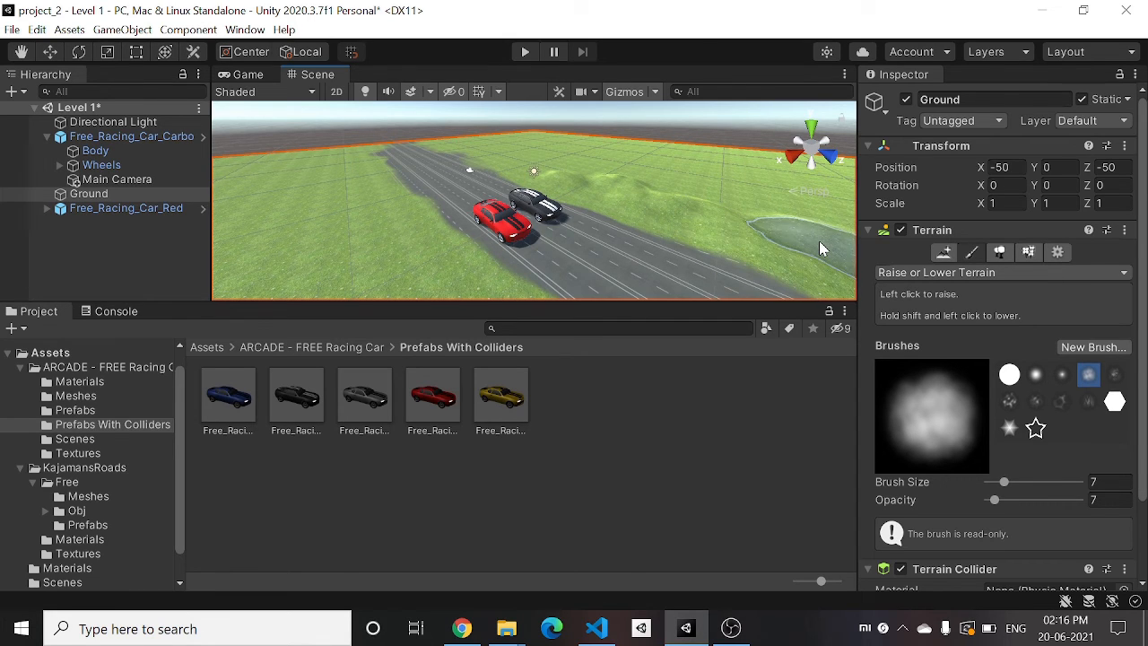
left_click(687, 203)
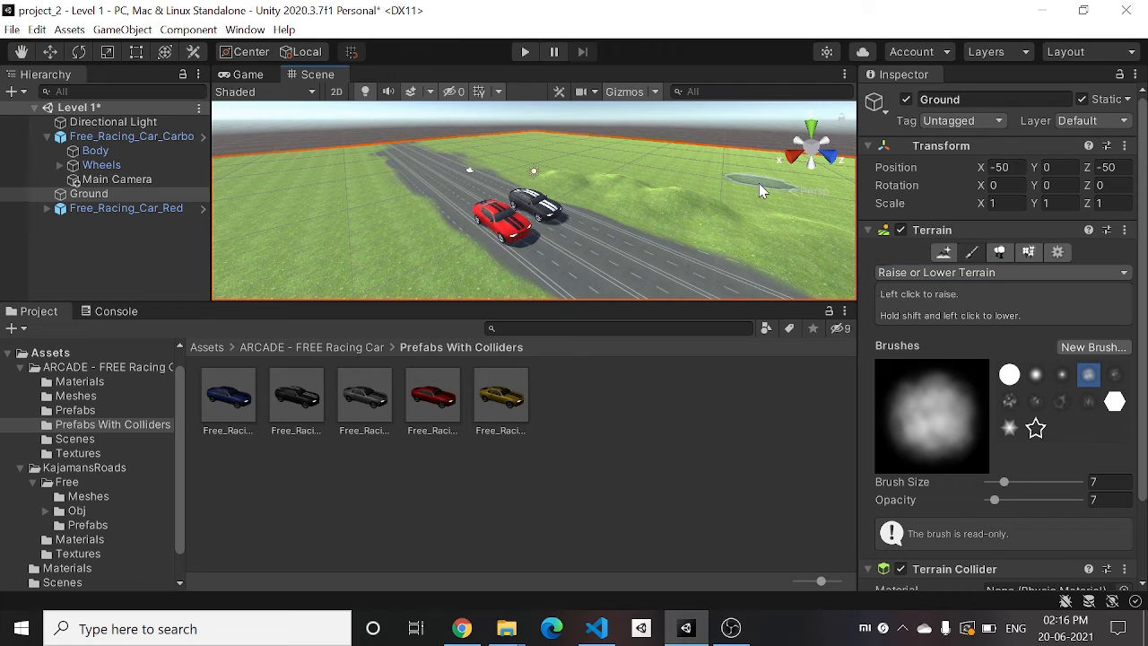
left_click(249, 75)
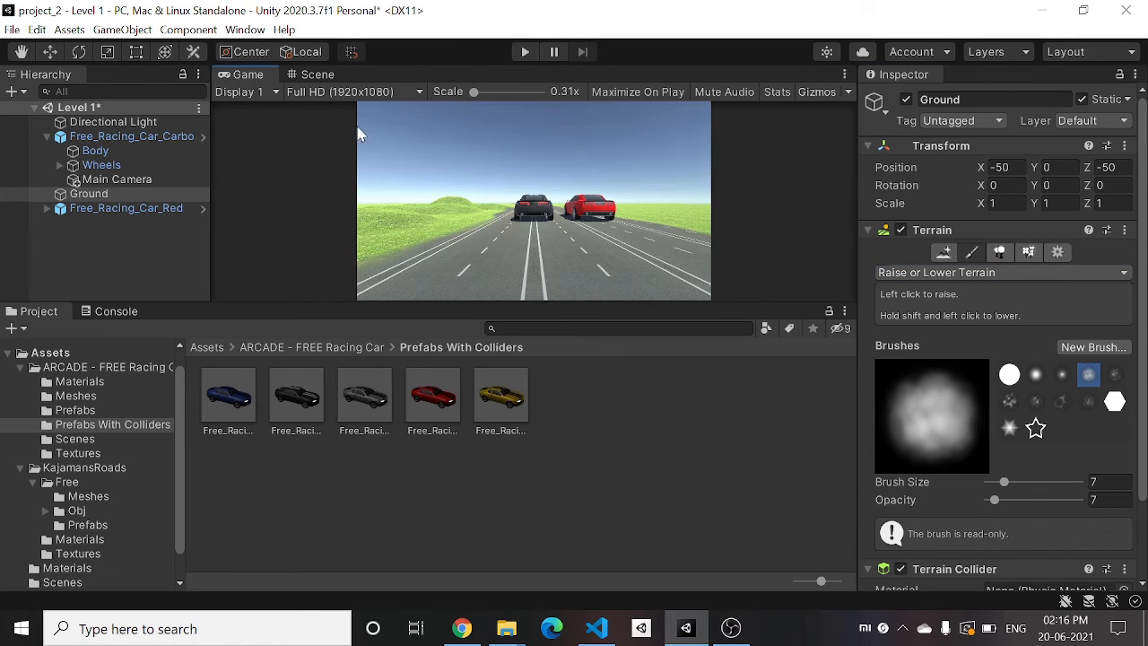
left_click(305, 76)
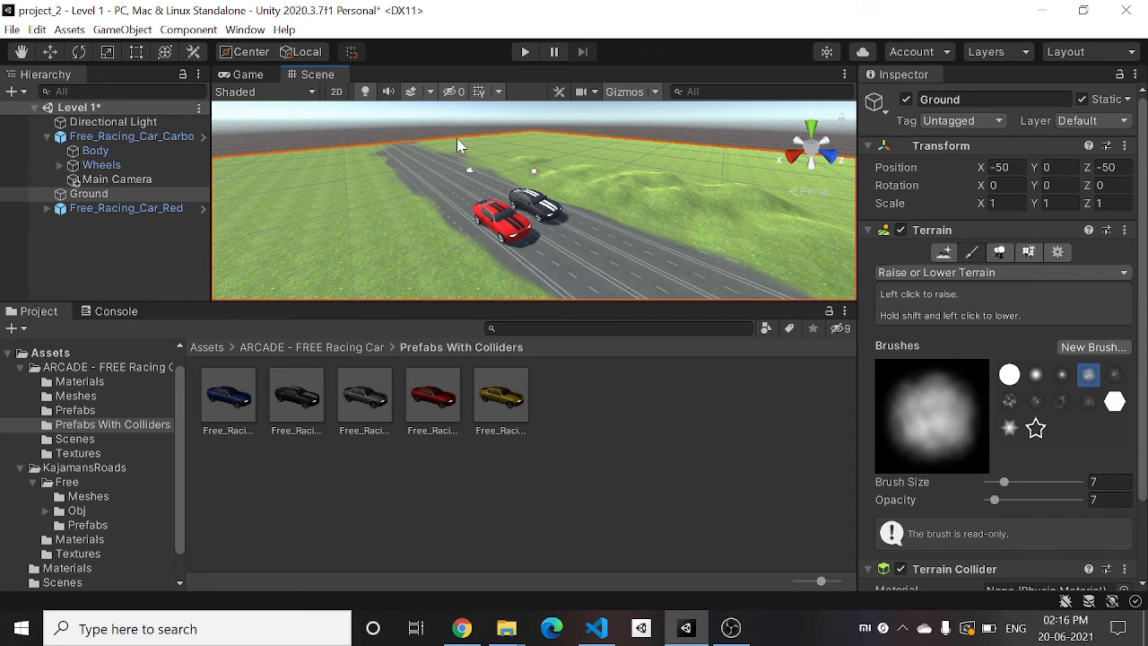
- Extend the low hills along the road and raise a tall hill near the black car, checking the result in the Game view
left_click_drag(520, 165, 887, 251)
key("ctrl+z")
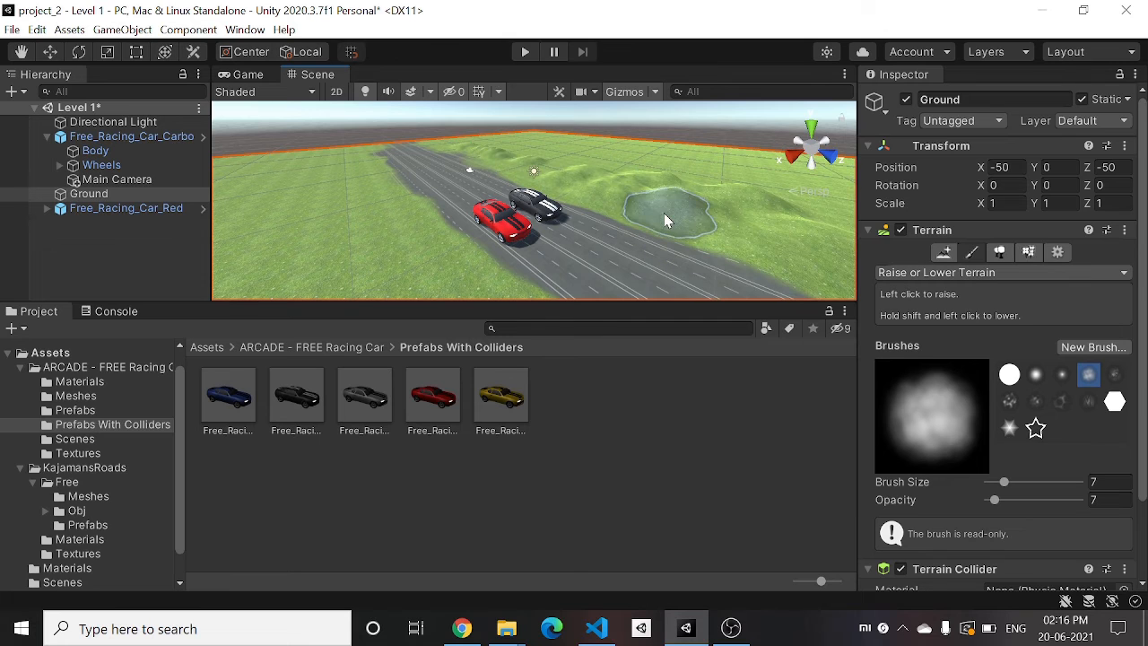
mouse_move(758, 195)
left_mouse_down()
mouse_move(802, 225)
mouse_move(742, 227)
left_mouse_up()
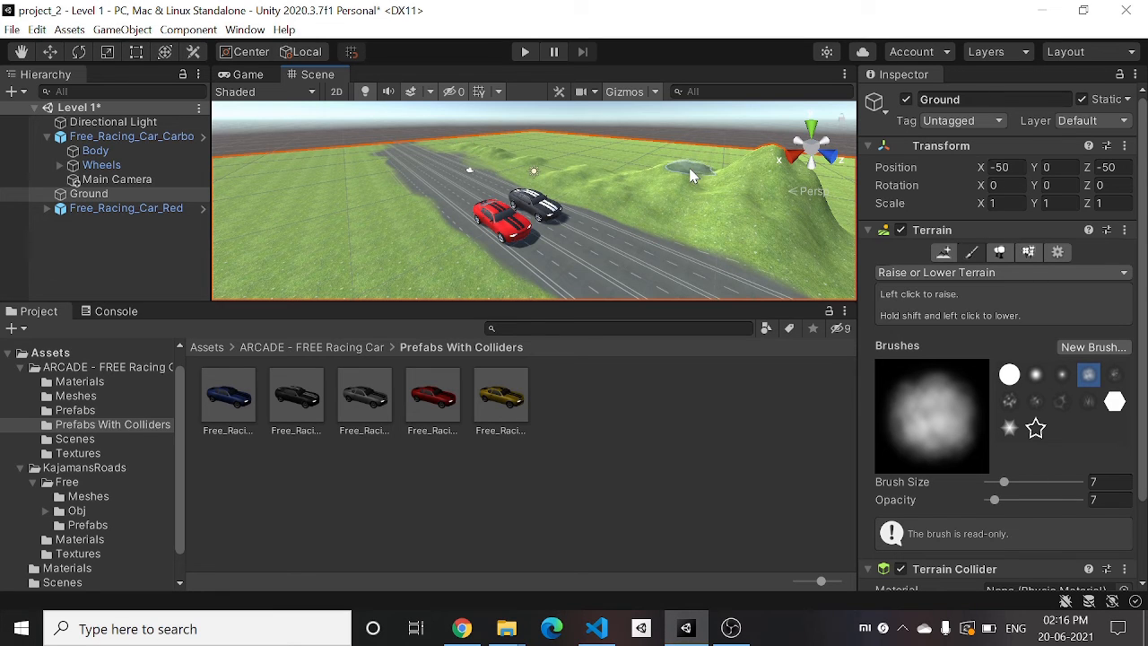
left_click(244, 76)
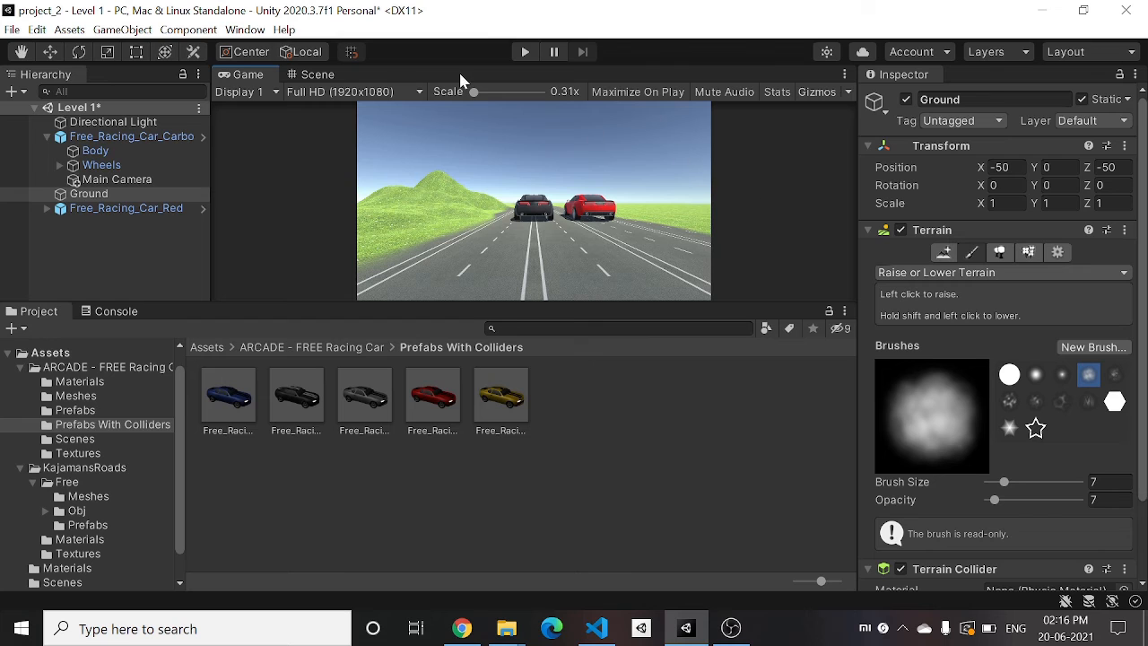
left_click(330, 78)
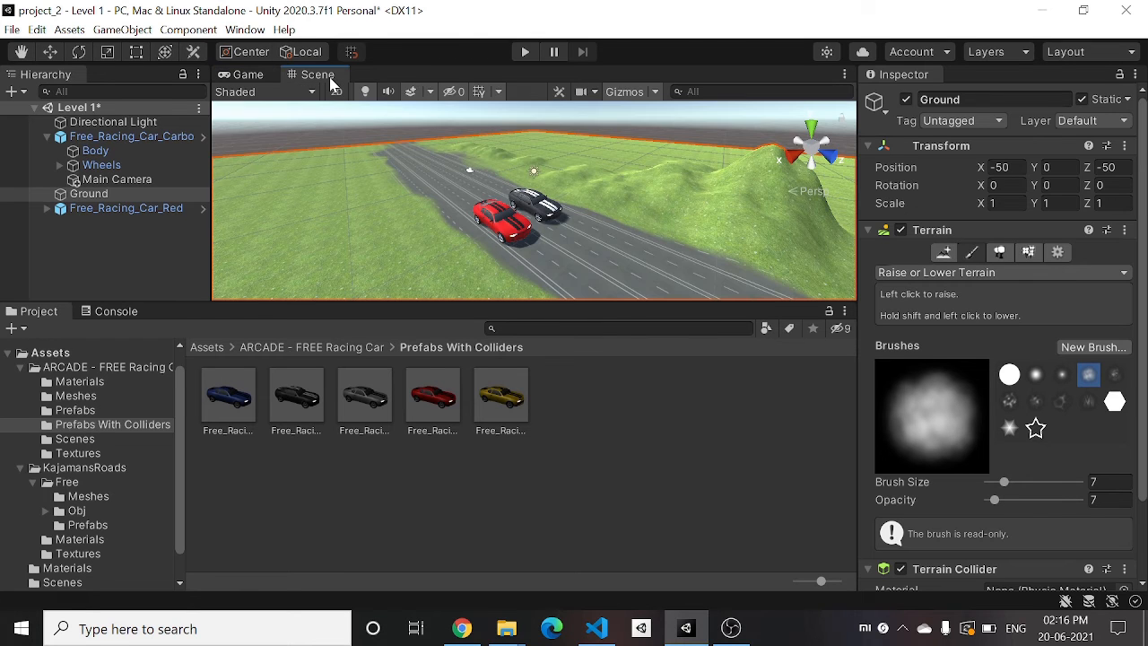
scroll(657, 171, "down", 5)
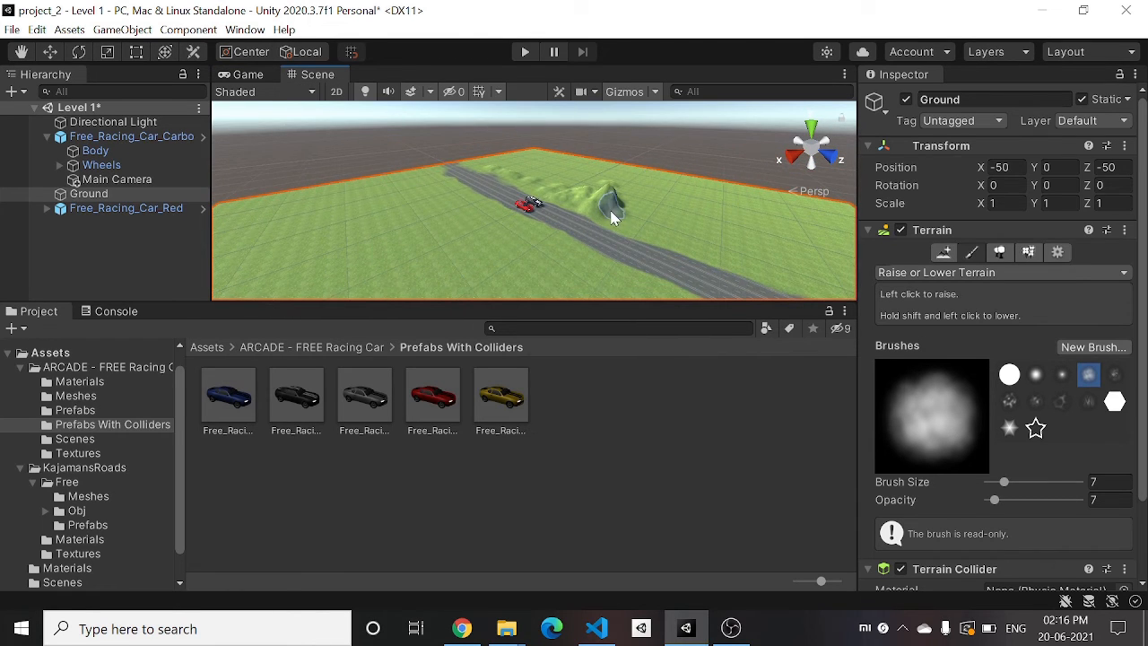
- Extend the raised hills along the black car's side of the road to the terrain's near edge
mouse_move(620, 214)
left_mouse_down()
mouse_move(659, 229)
mouse_move(605, 220)
mouse_move(812, 255)
mouse_move(728, 252)
mouse_move(783, 276)
mouse_move(726, 248)
mouse_move(724, 221)
left_mouse_up()
scroll(724, 221, "down", 5)
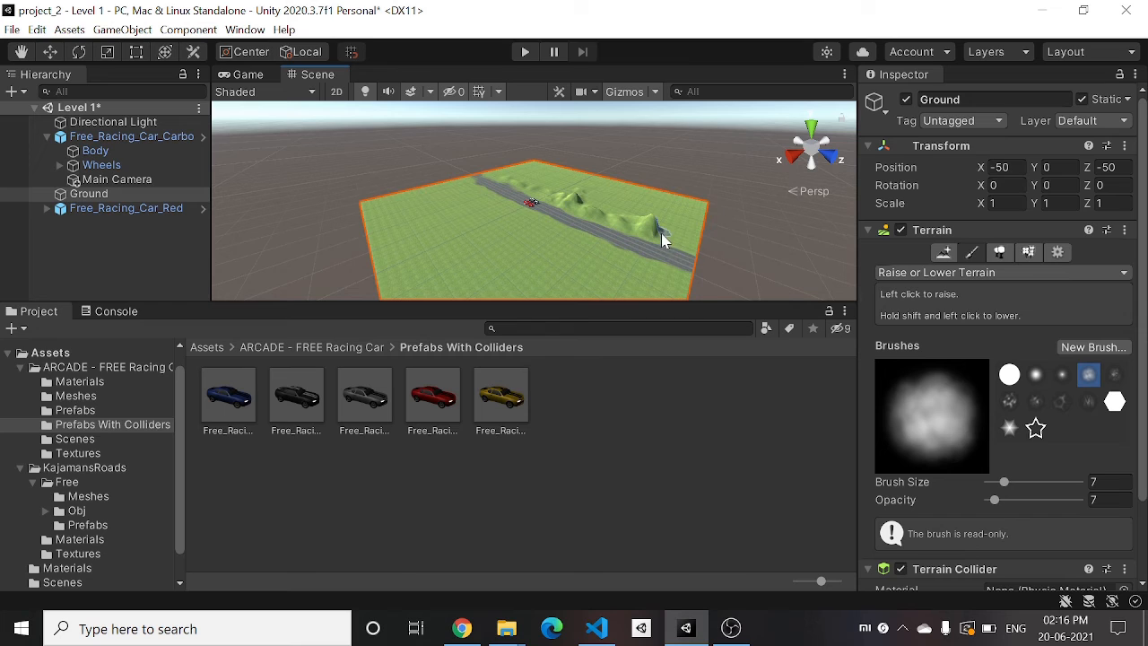
left_click_drag(663, 238, 670, 248)
- Raise a matching row of hills on the red car's side along the whole length of the road
left_click_drag(467, 207, 487, 202)
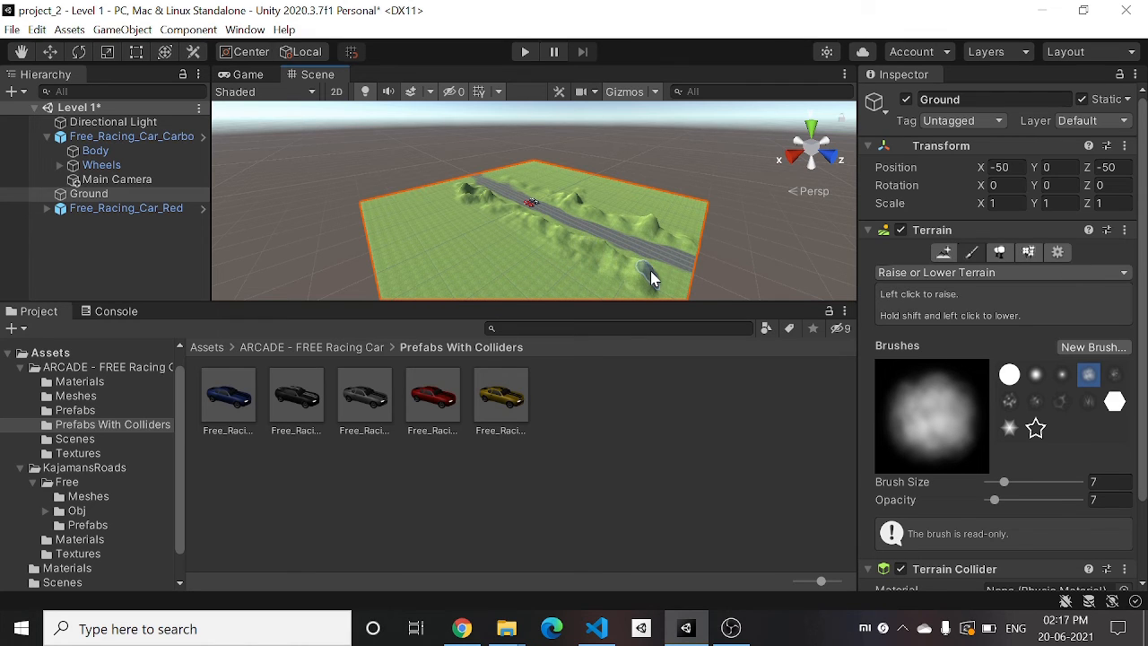
left_click_drag(653, 279, 669, 291)
scroll(495, 231, "up", 10)
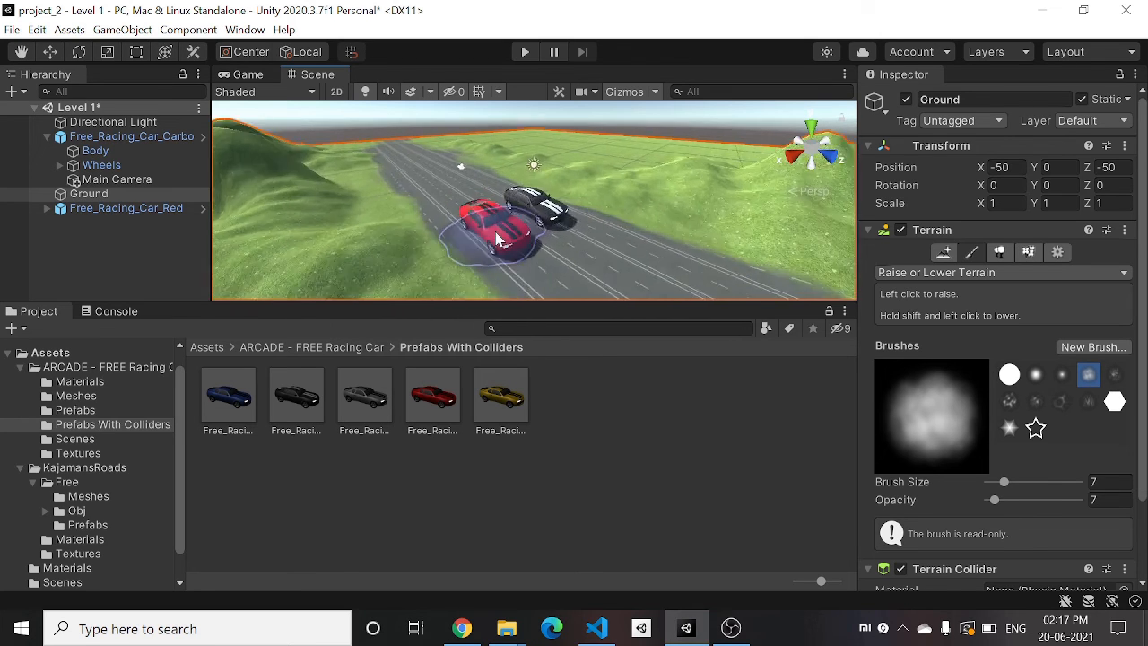
scroll(495, 232, "down", 6)
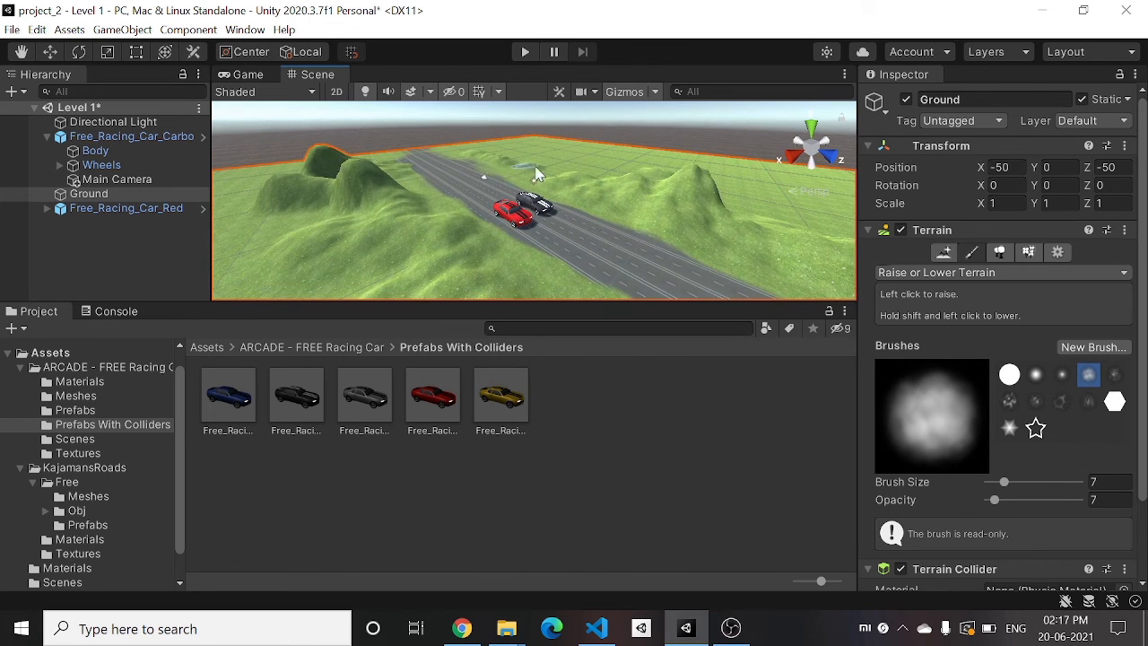
- Raise hills along the far stretch of road behind the black car, undo the last strokes and reshape the farthest ones into low mounds
mouse_move(555, 175)
left_mouse_down()
mouse_move(456, 146)
mouse_move(548, 165)
mouse_move(486, 150)
left_mouse_up()
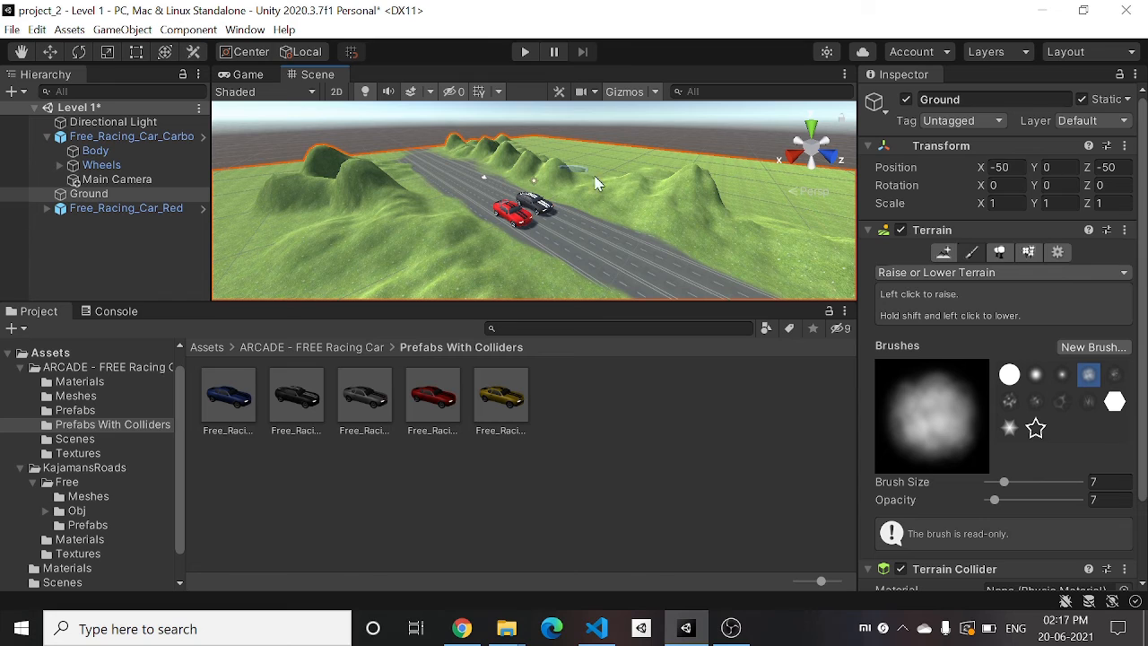
key("ctrl+z")
key("ctrl+z")
key("ctrl+z")
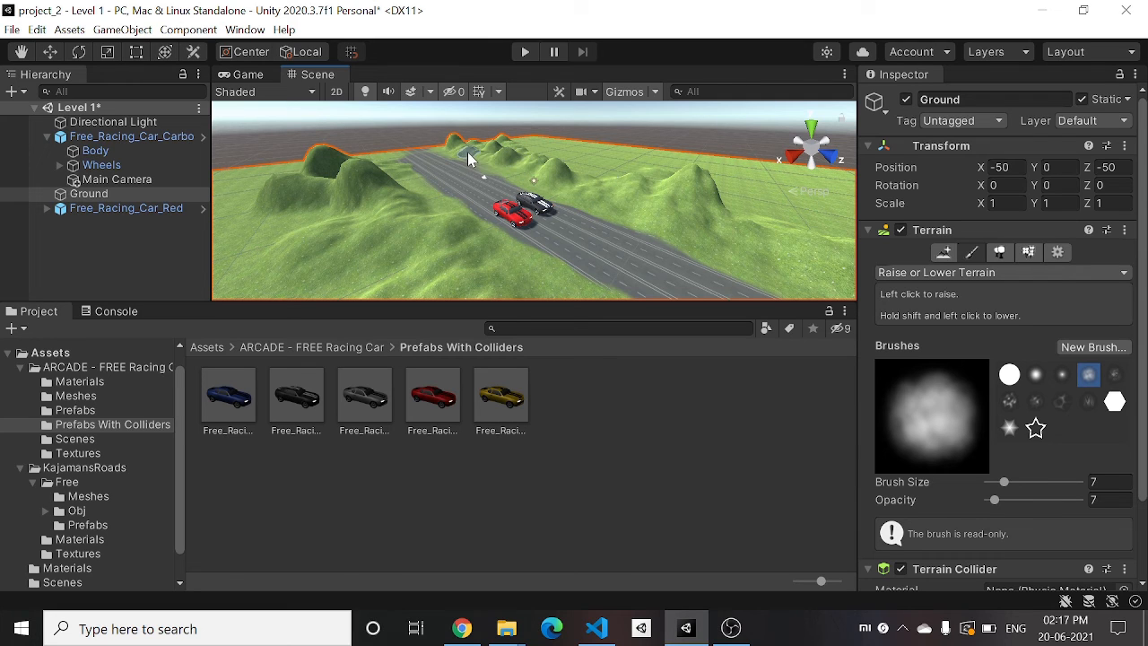
mouse_move(455, 147)
left_mouse_down()
mouse_move(539, 178)
mouse_move(489, 169)
left_mouse_up()
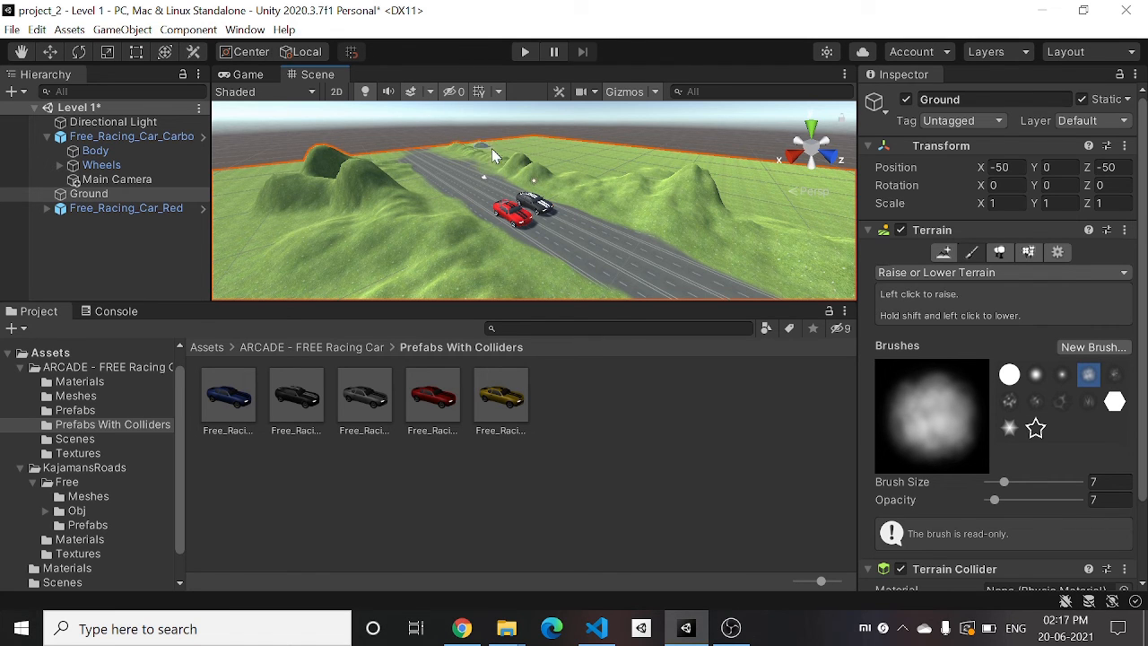
scroll(544, 174, "up", 7)
scroll(545, 182, "down", 3)
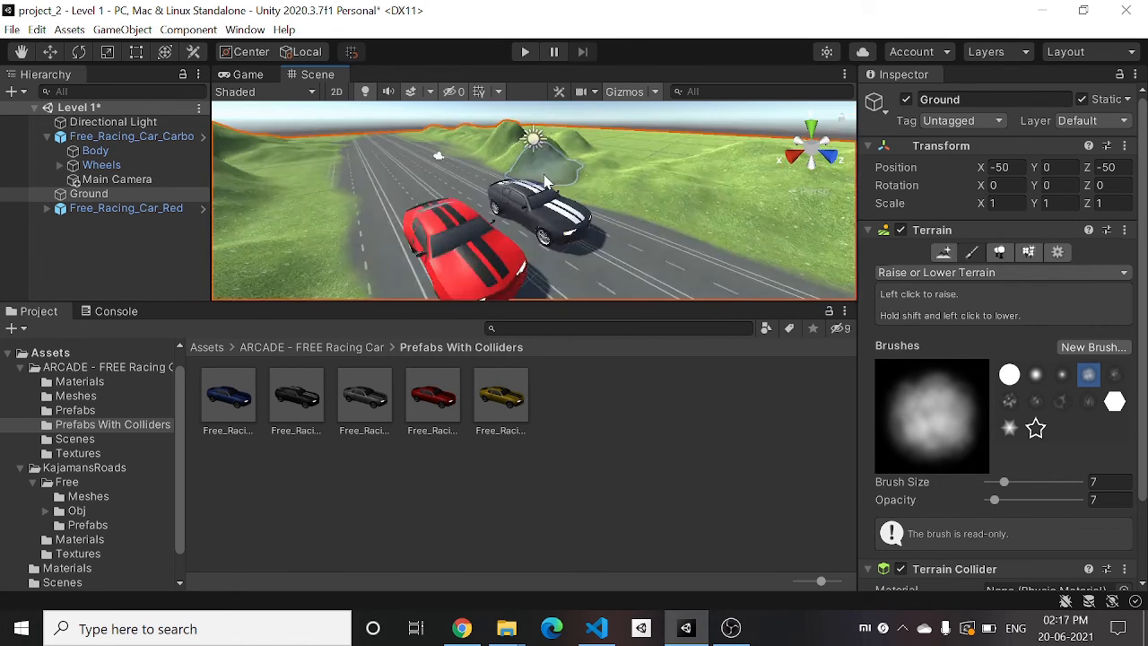
scroll(545, 181, "down", 2)
scroll(544, 181, "down", 5)
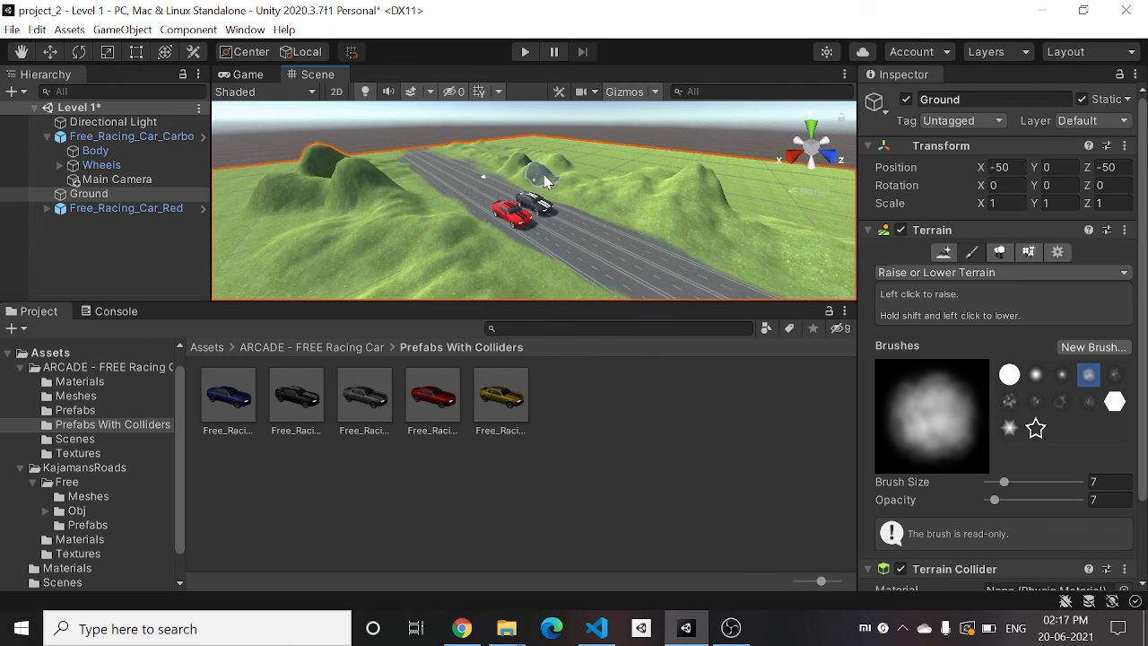
- Check the hills in the Game view, run the level and follow the black car's drive along the road in the Scene view
left_click(244, 76)
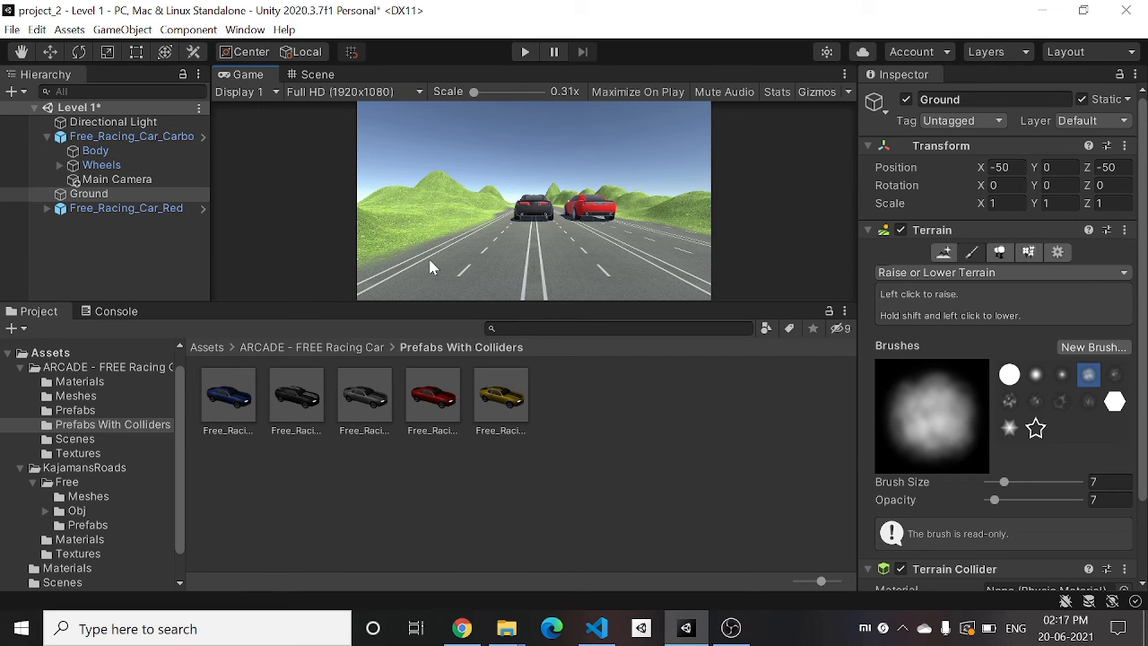
left_click(514, 54)
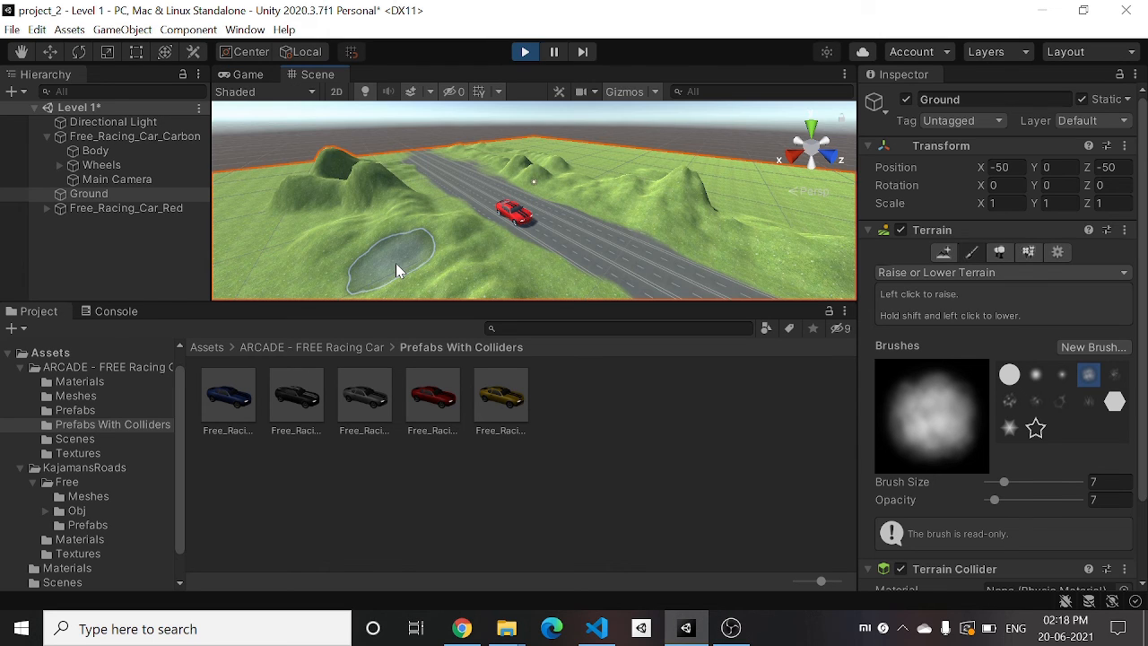
scroll(396, 263, "down", 5)
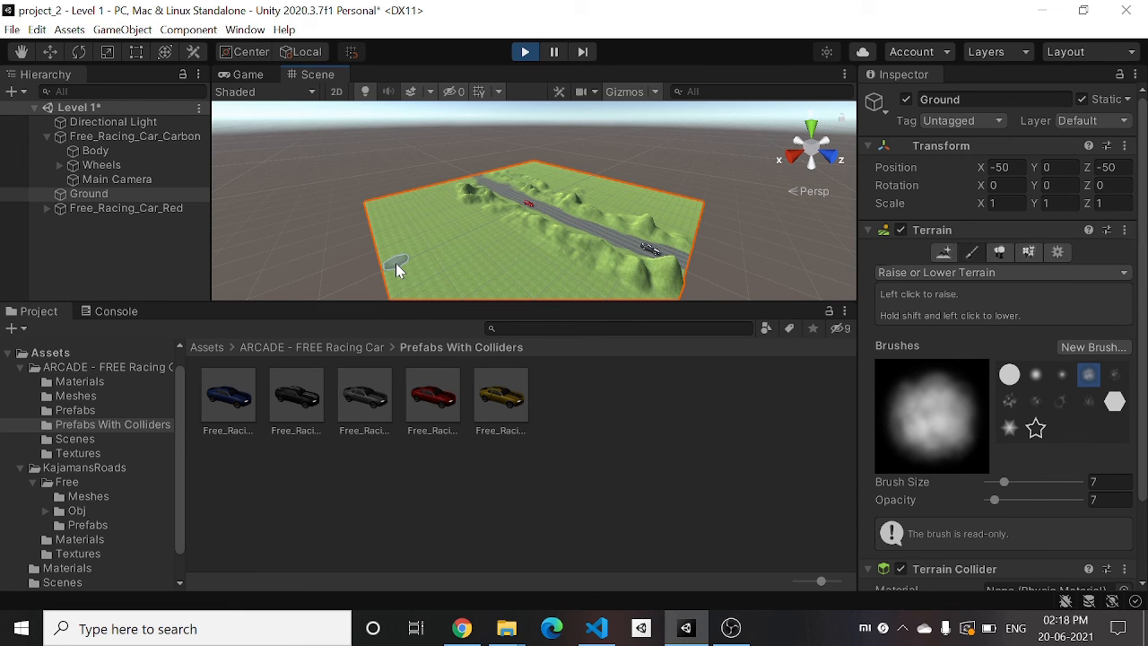
scroll(395, 263, "up", 2)
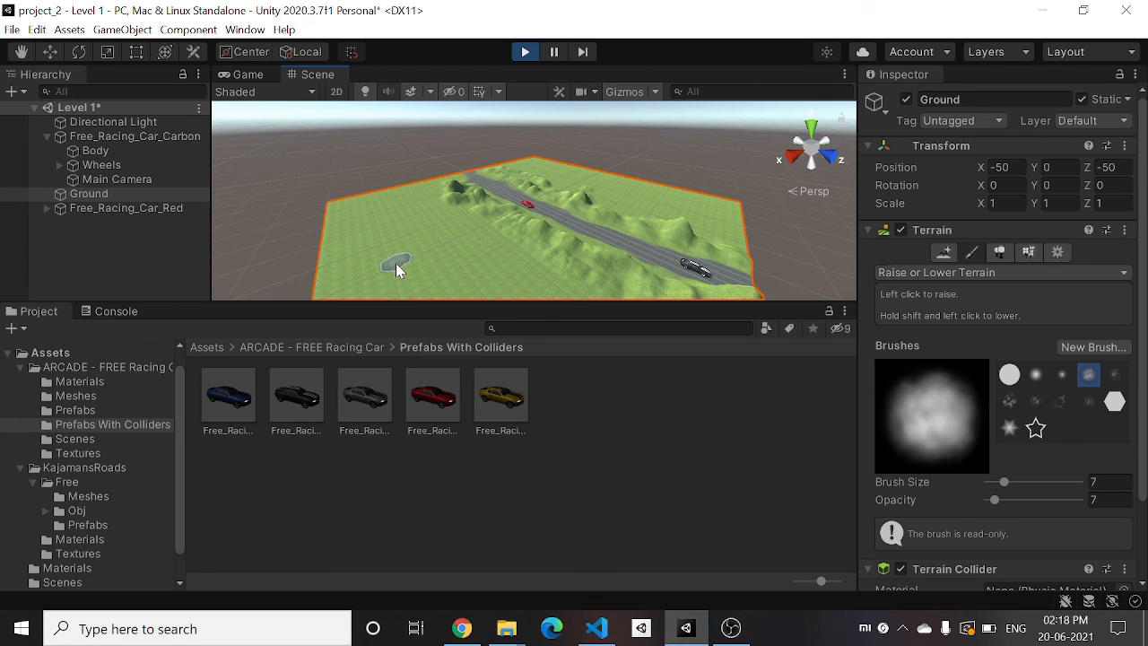